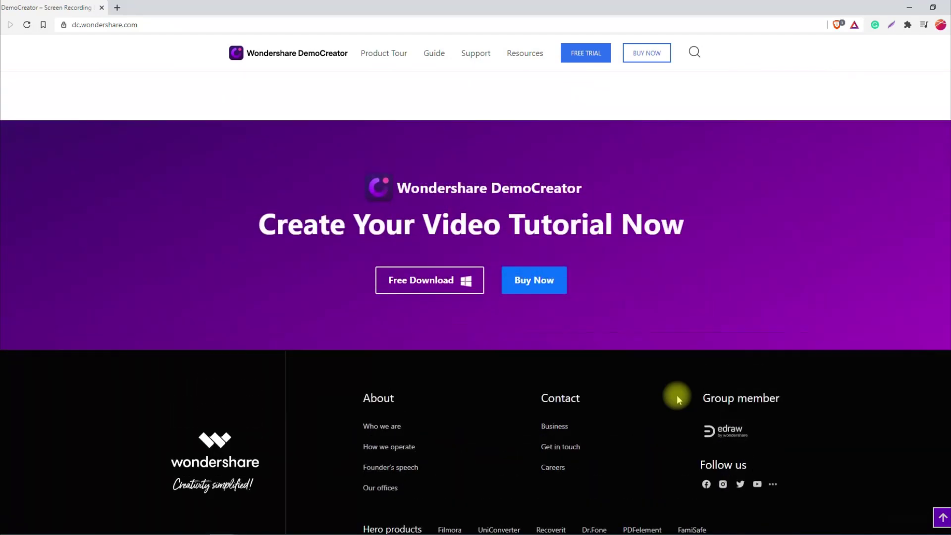
Download the free Windows installer of Wondershare DemoCreator from its home page
{"action": "scroll", "coordinate": [678, 399], "scroll_direction": "up", "scroll_amount": 15}
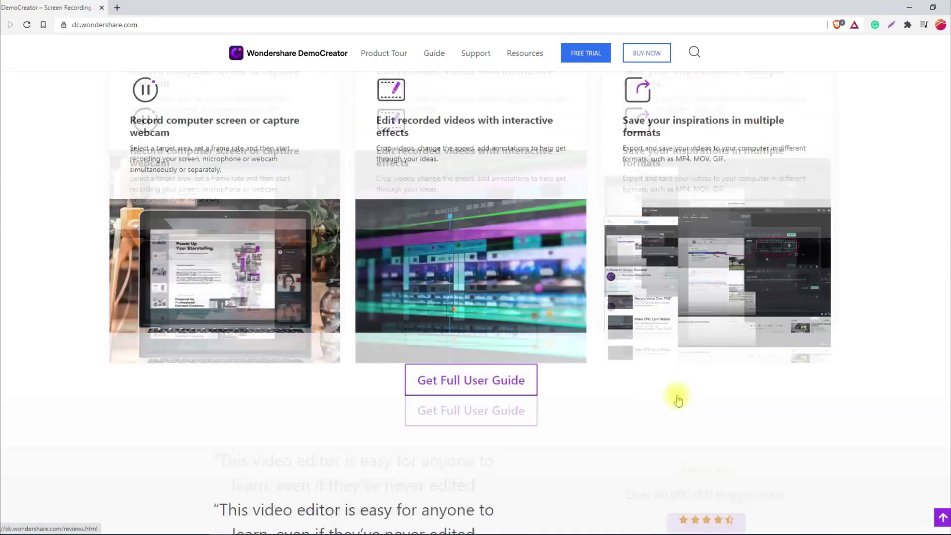
{"action": "scroll", "coordinate": [678, 399], "scroll_direction": "up", "scroll_amount": 15}
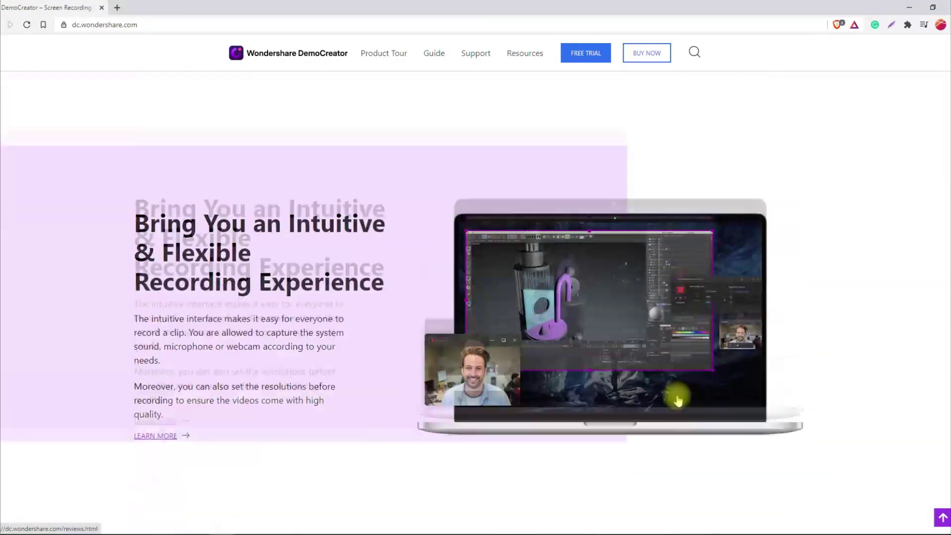
{"action": "scroll", "coordinate": [678, 400], "scroll_direction": "up", "scroll_amount": 6}
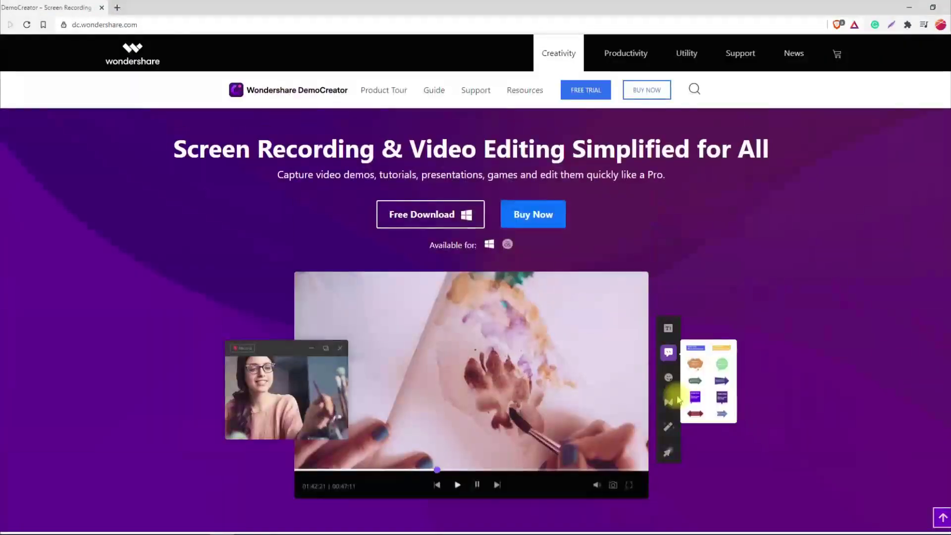
{"action": "left_click", "coordinate": [454, 206]}
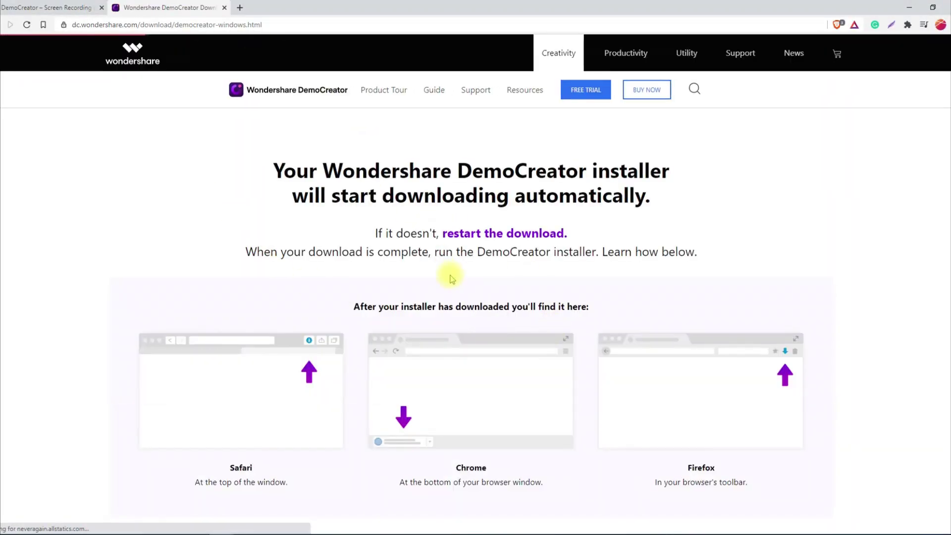
{"action": "scroll", "coordinate": [373, 437], "scroll_direction": "down", "scroll_amount": 3}
{"action": "left_click", "coordinate": [442, 286]}
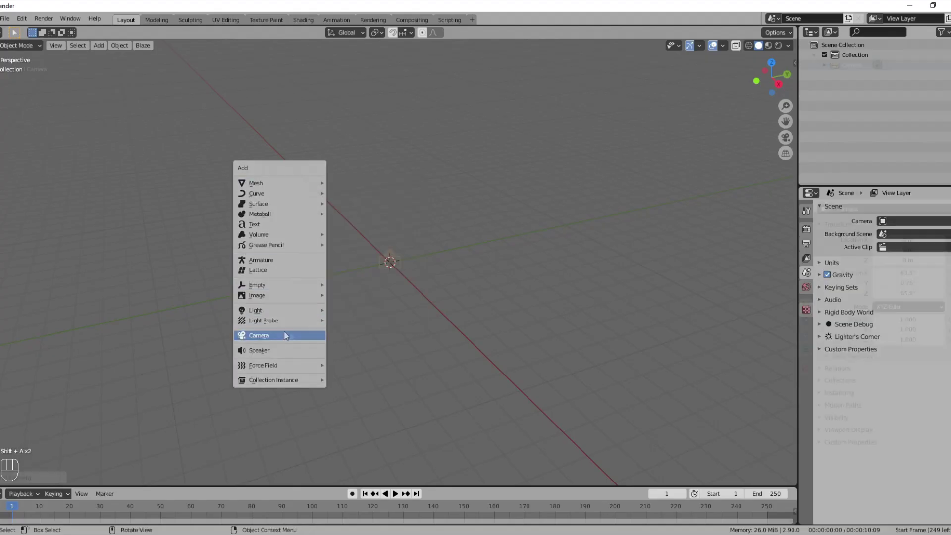
In Blender, add a camera to the empty scene
{"action": "left_click", "coordinate": [268, 334]}
{"action": "key", "text": "KP_0"}
{"action": "middle_click_drag", "start_coordinate": [388, 262], "coordinate": [438, 306]}
{"action": "scroll", "coordinate": [388, 311], "scroll_direction": "down", "scroll_amount": 7}
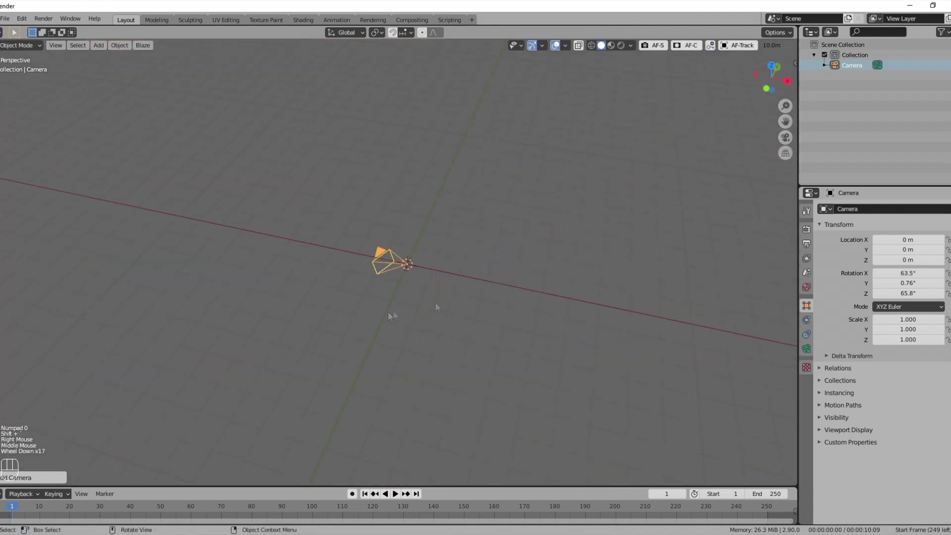
Raise the camera along the Z axis and move it away from the origin along the positive X axis
{"action": "key", "text": "g"}
{"action": "key", "text": "z"}
{"action": "left_click", "coordinate": [340, 277]}
{"action": "scroll", "coordinate": [335, 275], "scroll_direction": "down", "scroll_amount": 4}
{"action": "key", "text": "g"}
{"action": "key", "text": "x"}
{"action": "left_click", "coordinate": [505, 297]}
Set the output resolution to 1128 × 2002 px
{"action": "left_click", "coordinate": [806, 230]}
{"action": "left_click", "coordinate": [805, 246]}
{"action": "left_click", "coordinate": [891, 224]}
{"action": "type", "text": "1128"}
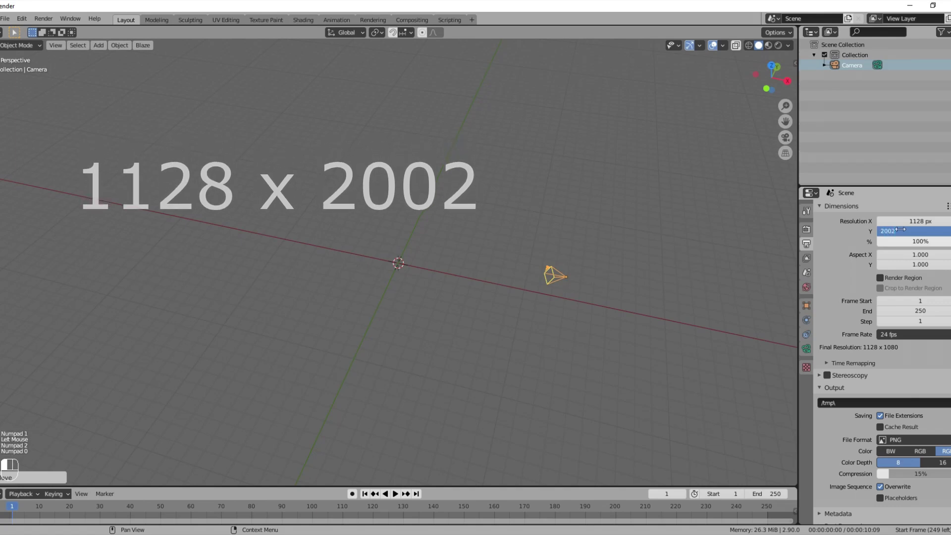
{"action": "key", "text": "Return"}
Rotate the camera in the front view so it looks along the X axis toward the origin
{"action": "scroll", "coordinate": [639, 270], "scroll_direction": "up", "scroll_amount": 3}
{"action": "middle_click_drag", "start_coordinate": [594, 289], "coordinate": [561, 309]}
{"action": "key", "text": "KP_1"}
{"action": "key", "text": "r"}
{"action": "left_click", "coordinate": [598, 243]}
Add a cube and move it along the X axis to sit below the camera
{"action": "middle_click_drag", "start_coordinate": [599, 241], "coordinate": [574, 243]}
{"action": "key", "text": "shift+a"}
{"action": "mouse_move", "coordinate": [460, 39]}
{"action": "left_click", "coordinate": [512, 48]}
{"action": "key", "text": "g"}
{"action": "key", "text": "x"}
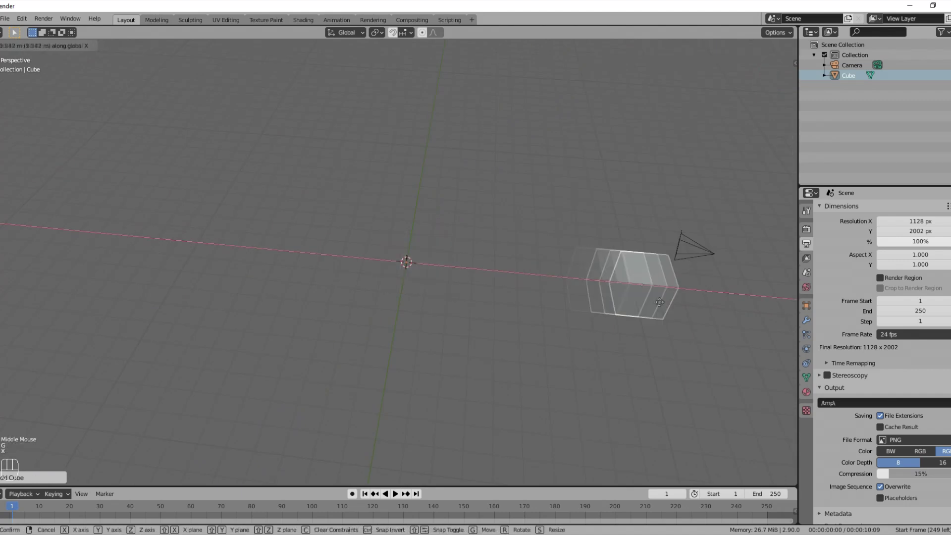
{"action": "left_click", "coordinate": [664, 299]}
Reposition the camera above the cube with walk navigation from the camera view
{"action": "key", "text": "KP_0"}
{"action": "key", "text": "shift+grave"}
{"action": "key", "text": "q"}
{"action": "key", "text": "q"}
{"action": "left_click", "coordinate": [560, 272]}
Stretch the cube along the X axis into a long block and shift it along X beneath the camera
{"action": "key", "text": "KP_7"}
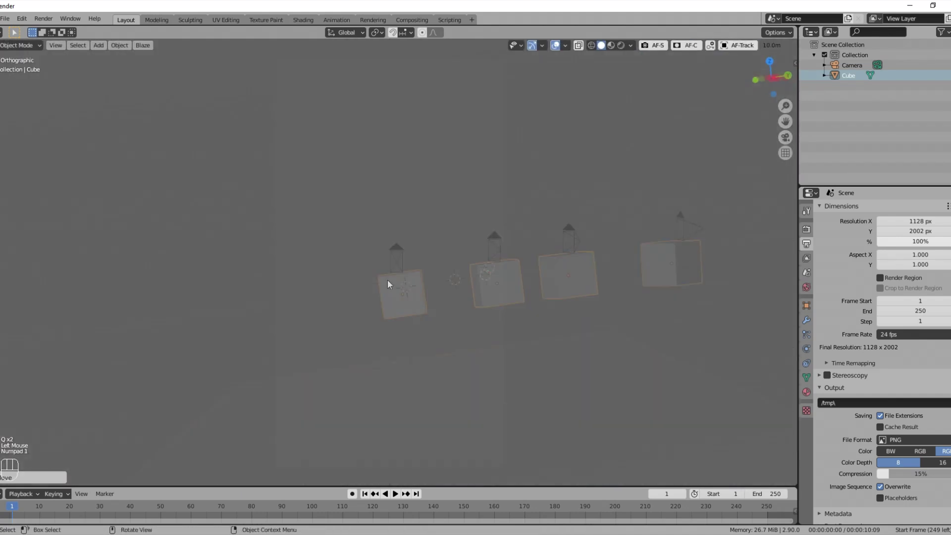
{"action": "scroll", "coordinate": [527, 277], "scroll_direction": "up", "scroll_amount": 3}
{"action": "scroll", "coordinate": [527, 276], "scroll_direction": "down", "scroll_amount": 2}
{"action": "key", "text": "s"}
{"action": "key", "text": "x"}
{"action": "left_click", "coordinate": [743, 341]}
{"action": "key", "text": "g"}
{"action": "key", "text": "x"}
{"action": "left_click", "coordinate": [753, 343]}
Select the camera in the camera view and adjust its height along the Z axis
{"action": "key", "text": "KP_0"}
{"action": "left_click", "coordinate": [508, 177]}
{"action": "key", "text": "g"}
{"action": "key", "text": "z"}
{"action": "left_click", "coordinate": [530, 342]}
Tilt the camera about the X axis and move it along Z to frame the block's top surface
{"action": "key", "text": "r"}
{"action": "key", "text": "z"}
{"action": "right_click", "coordinate": [557, 342]}
{"action": "key", "text": "r"}
{"action": "key", "text": "x"}
{"action": "left_click", "coordinate": [559, 331]}
{"action": "key", "text": "g"}
{"action": "key", "text": "z"}
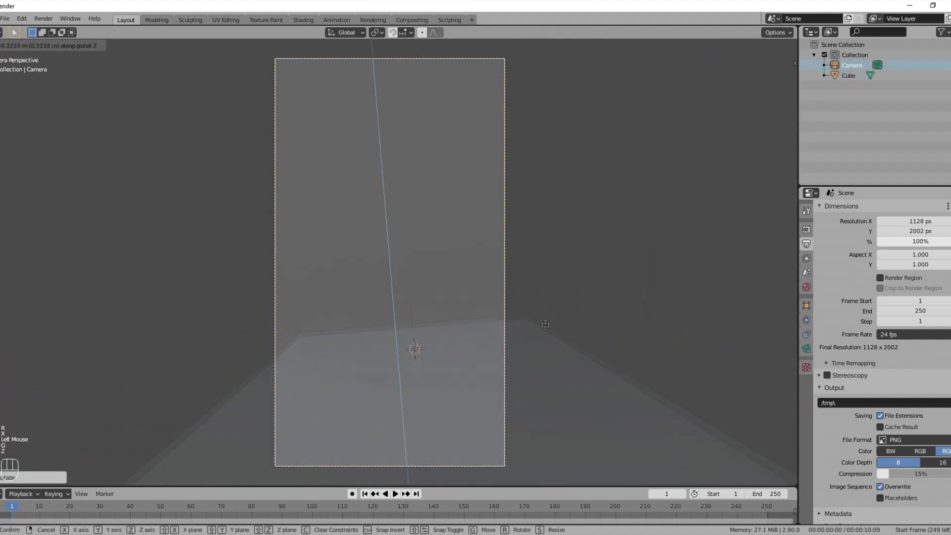
{"action": "left_click", "coordinate": [550, 317]}
Refine the camera framing with walk navigation and another rotation about the X axis
{"action": "key", "text": "shift+grave"}
{"action": "left_click", "coordinate": [390, 262]}
{"action": "key", "text": "r"}
{"action": "key", "text": "x"}
{"action": "left_click", "coordinate": [481, 352]}
Rename the stretched cube as wall
{"action": "middle_click_drag", "start_coordinate": [478, 351], "coordinate": [546, 361], "text": "alt"}
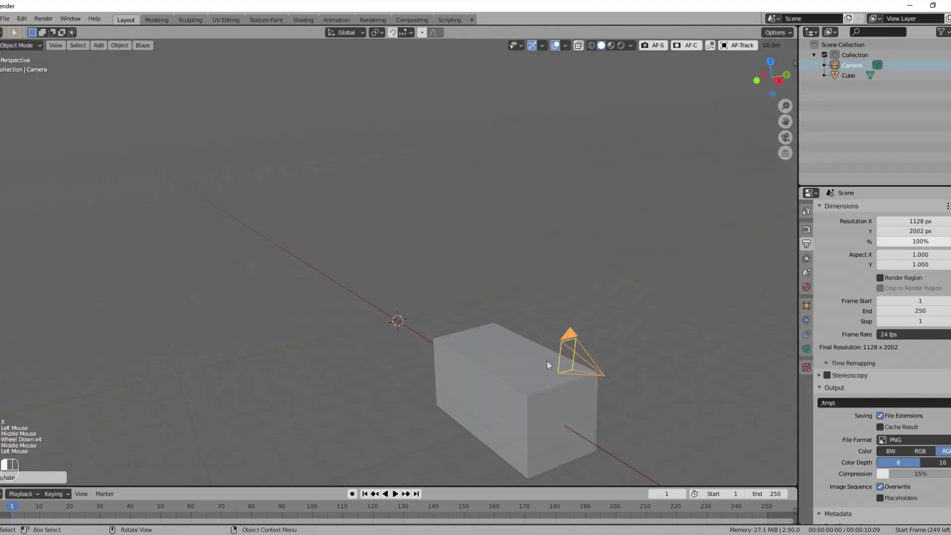
{"action": "left_click", "coordinate": [546, 361]}
{"action": "key", "text": "KP_Decimal"}
{"action": "scroll", "coordinate": [492, 332], "scroll_direction": "down", "scroll_amount": 3}
{"action": "middle_click_drag", "start_coordinate": [492, 332], "coordinate": [569, 317]}
{"action": "double_click", "coordinate": [846, 77]}
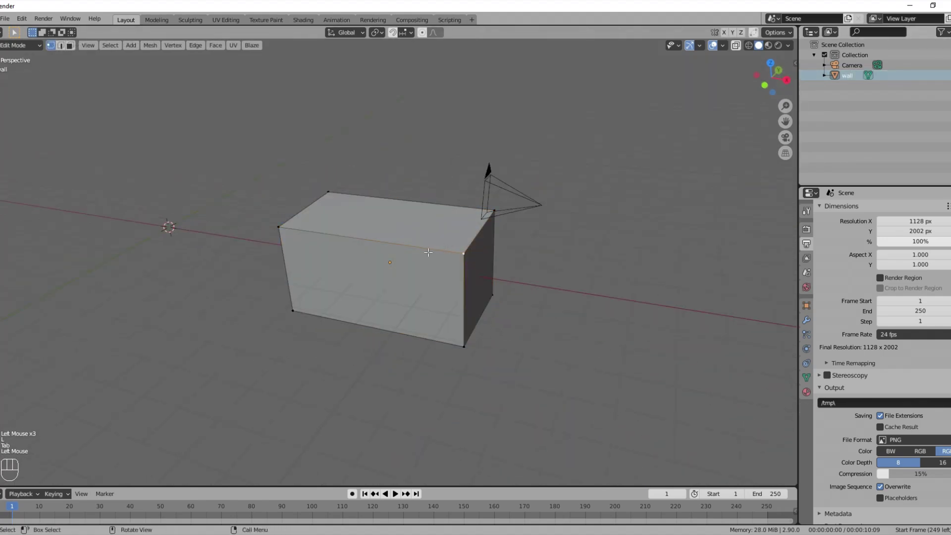
Bevel the wall's two long top edges about 0.3 m wide with more than ten segments to round them
{"action": "key", "text": "KP_Decimal"}
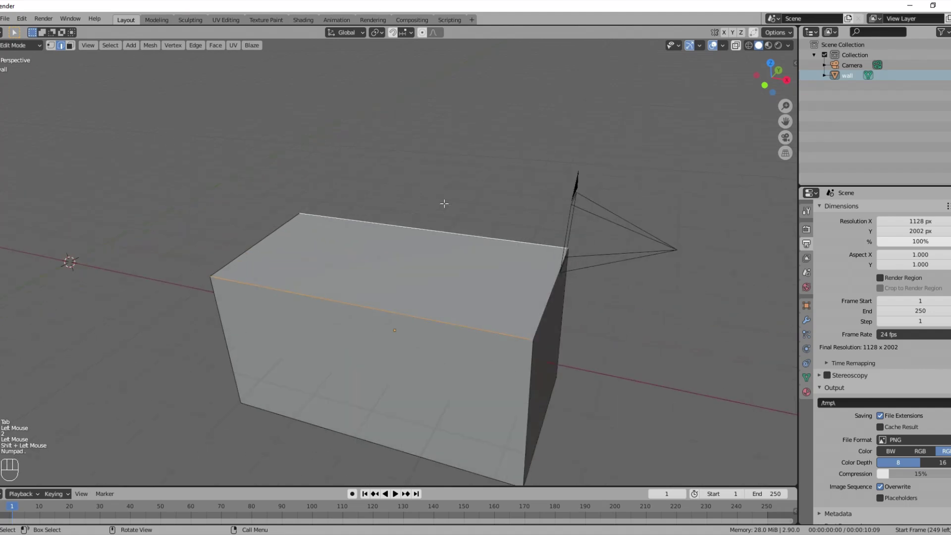
{"action": "scroll", "coordinate": [602, 312], "scroll_direction": "down", "scroll_amount": 3}
{"action": "middle_click_drag", "start_coordinate": [603, 312], "coordinate": [440, 333]}
{"action": "scroll", "coordinate": [444, 335], "scroll_direction": "up", "scroll_amount": 2}
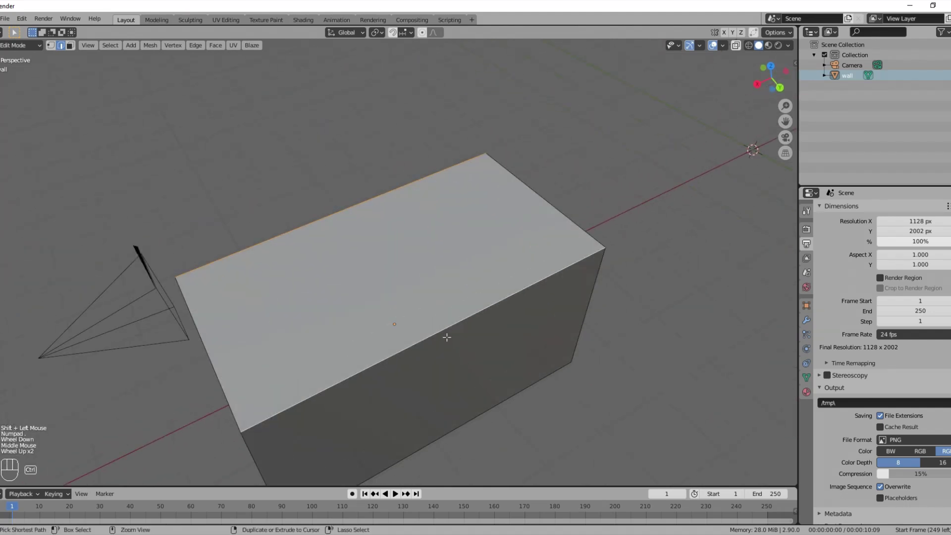
{"action": "scroll", "coordinate": [470, 345], "scroll_direction": "up", "scroll_amount": 10}
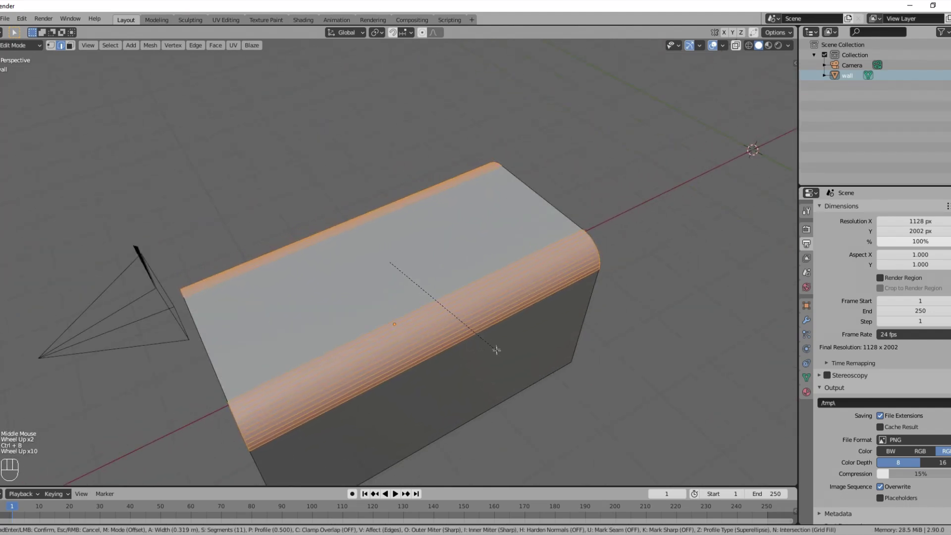
{"action": "key", "text": "Tab"}
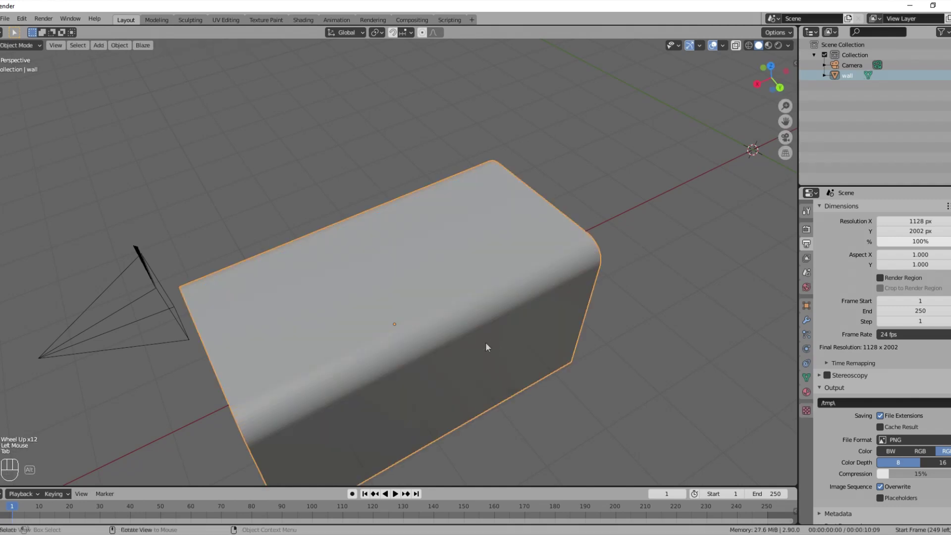
Shade the wall smooth and enable Auto Smooth for its normals
{"action": "middle_click_drag", "start_coordinate": [485, 341], "coordinate": [470, 321]}
{"action": "right_click", "coordinate": [468, 319]}
{"action": "left_click", "coordinate": [468, 314]}
{"action": "left_click", "coordinate": [806, 305]}
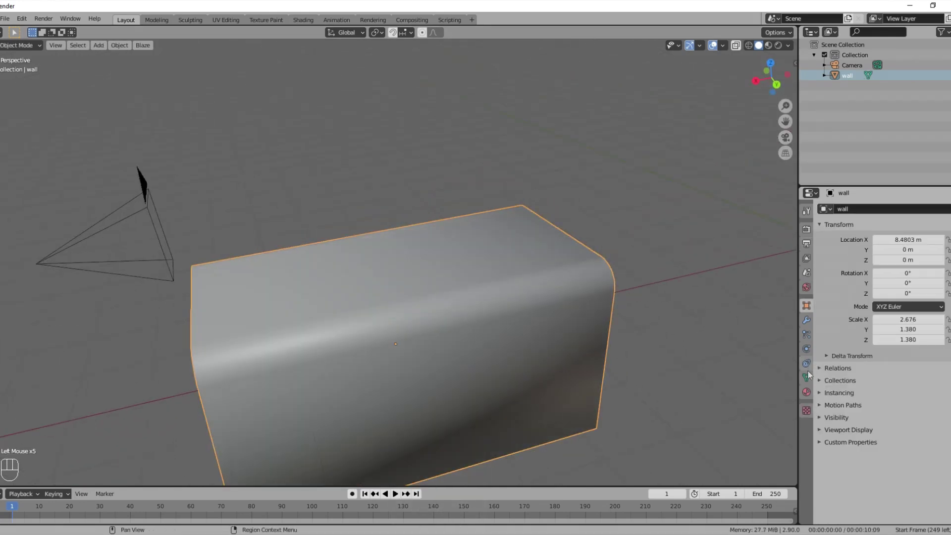
{"action": "left_click", "coordinate": [807, 378]}
{"action": "left_click", "coordinate": [836, 385]}
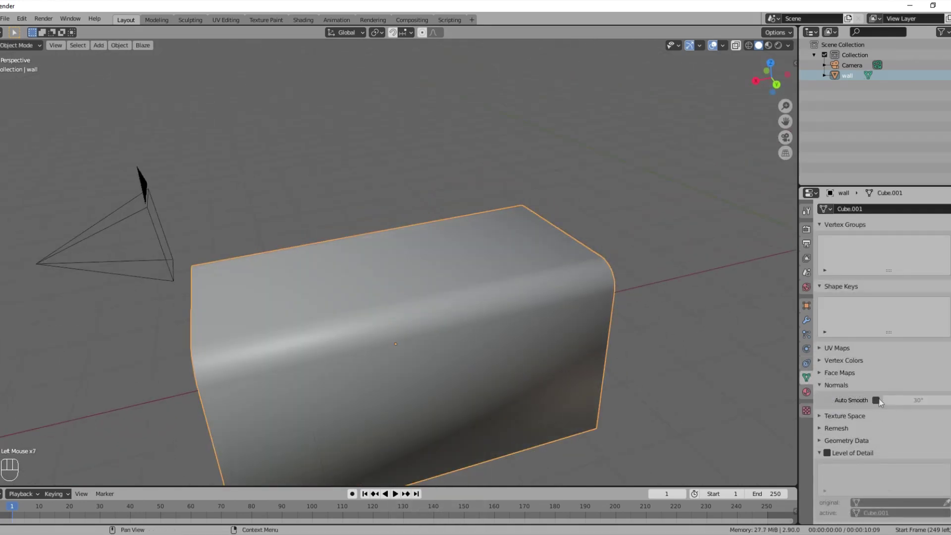
{"action": "left_click", "coordinate": [876, 400]}
{"action": "scroll", "coordinate": [491, 340], "scroll_direction": "down", "scroll_amount": 3}
{"action": "mouse_move", "coordinate": [490, 340]}
{"action": "middle_mouse_down"}
{"action": "mouse_move", "coordinate": [523, 320]}
{"action": "mouse_move", "coordinate": [539, 322]}
{"action": "mouse_move", "coordinate": [525, 322]}
{"action": "middle_mouse_up"}
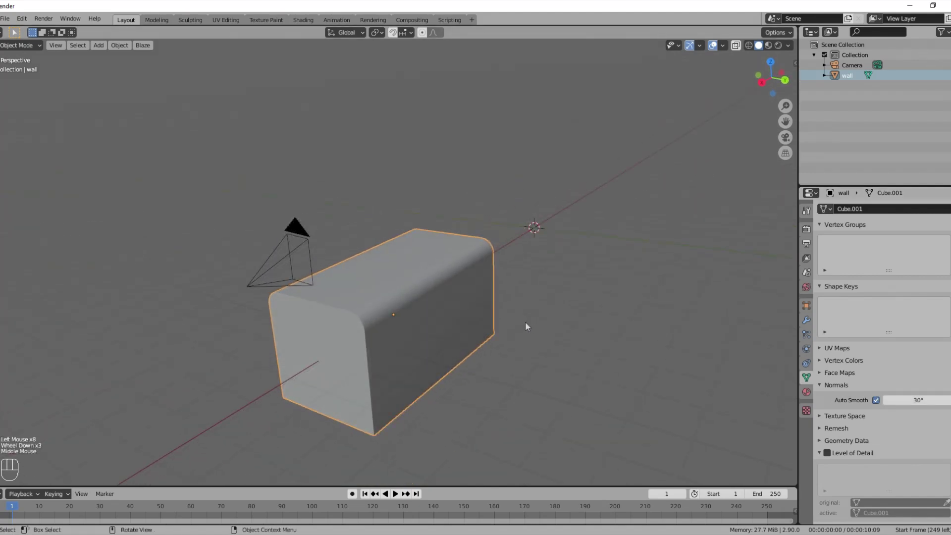
Add an Array modifier to the wall with a count of 4
{"action": "scroll", "coordinate": [540, 321], "scroll_direction": "up", "scroll_amount": 2}
{"action": "scroll", "coordinate": [552, 320], "scroll_direction": "down", "scroll_amount": 2}
{"action": "middle_click_drag", "start_coordinate": [552, 320], "coordinate": [285, 263]}
{"action": "key", "text": "KP_0"}
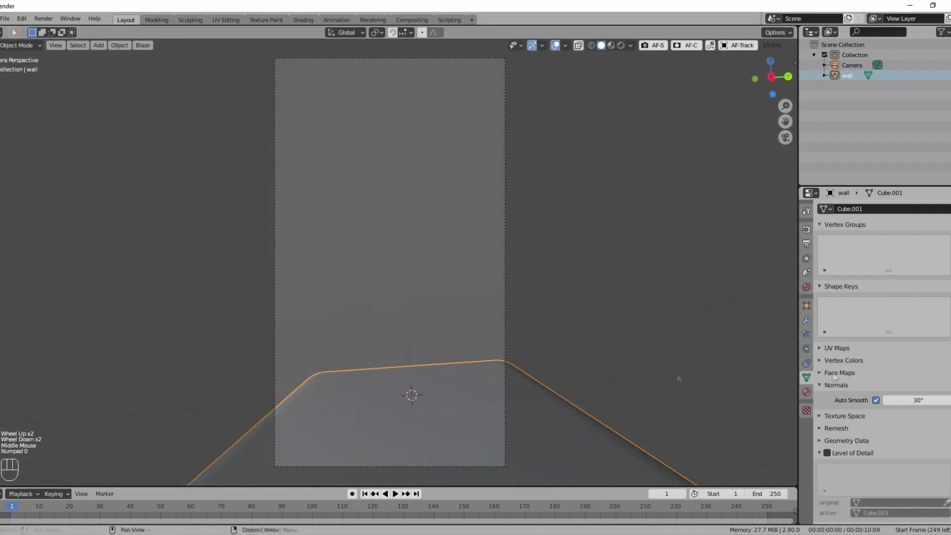
{"action": "left_click", "coordinate": [806, 319]}
{"action": "left_click", "coordinate": [867, 210]}
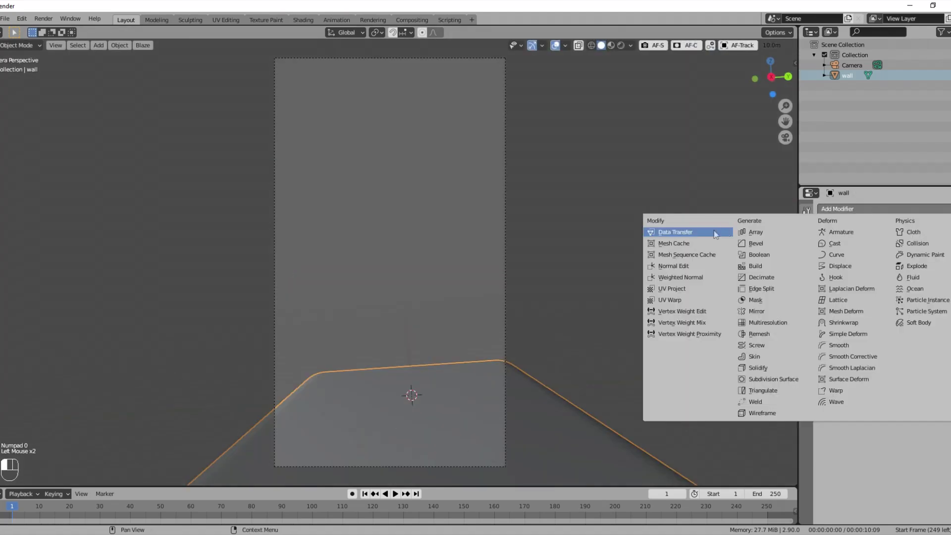
{"action": "left_click", "coordinate": [751, 233]}
{"action": "middle_click_drag", "start_coordinate": [594, 277], "coordinate": [499, 302]}
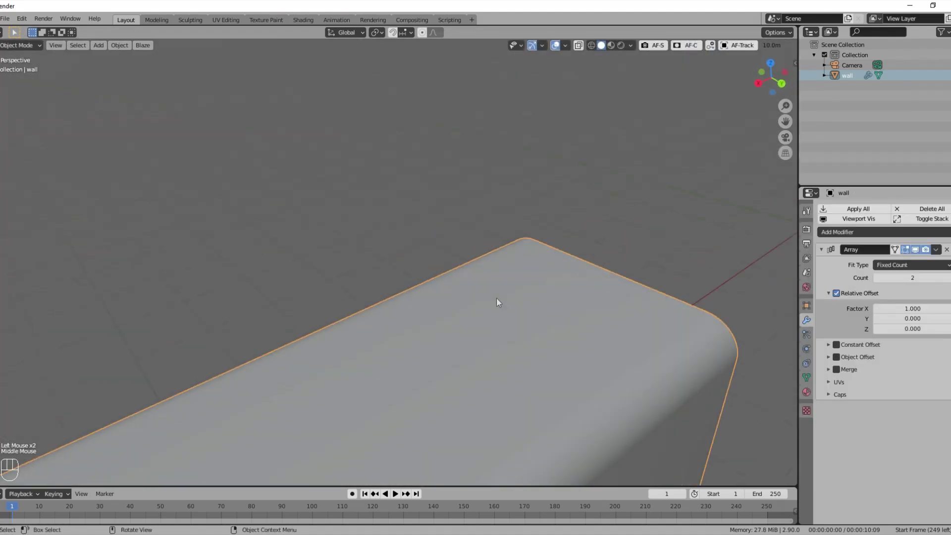
{"action": "scroll", "coordinate": [646, 295], "scroll_direction": "down", "scroll_amount": 14}
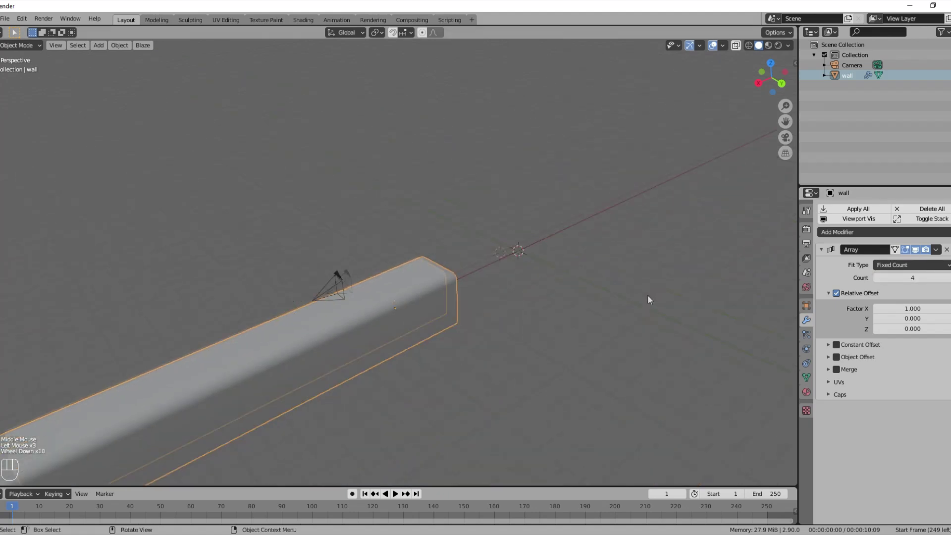
Rotate the wall 180° about the Z axis so the array extends away from the camera
{"action": "type", "text": "rz"}
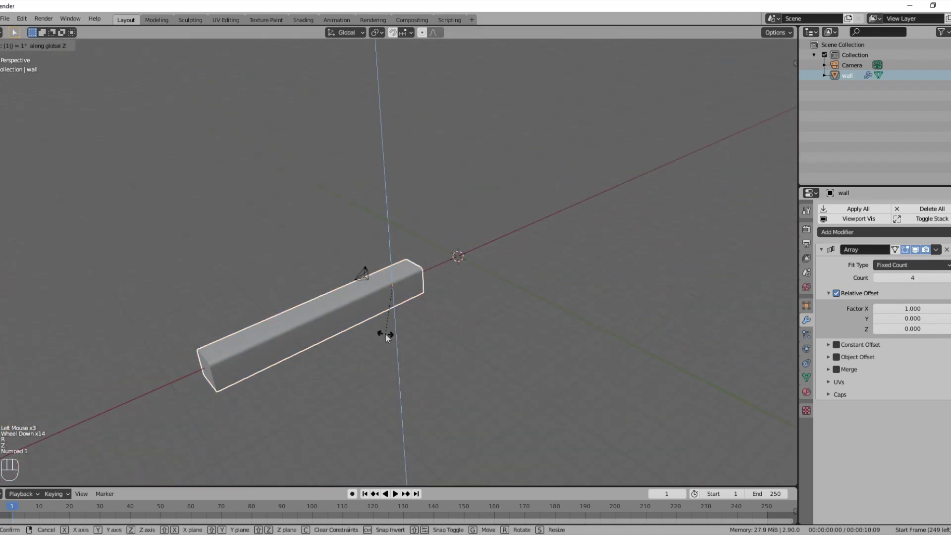
{"action": "type", "text": "180"}
{"action": "left_click", "coordinate": [385, 334]}
{"action": "scroll", "coordinate": [509, 268], "scroll_direction": "up", "scroll_amount": 5}
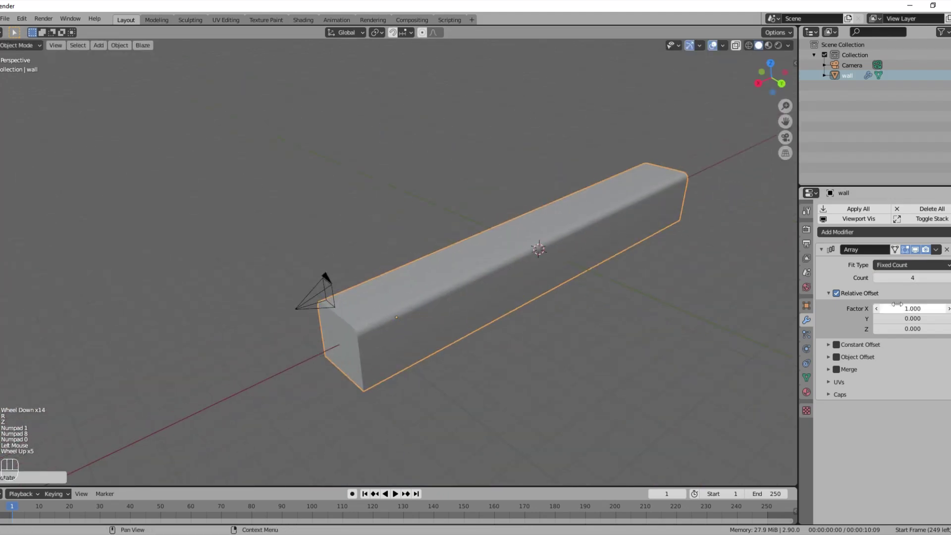
{"action": "middle_click_drag", "start_coordinate": [545, 308], "coordinate": [509, 318]}
{"action": "key", "text": "KP_0"}
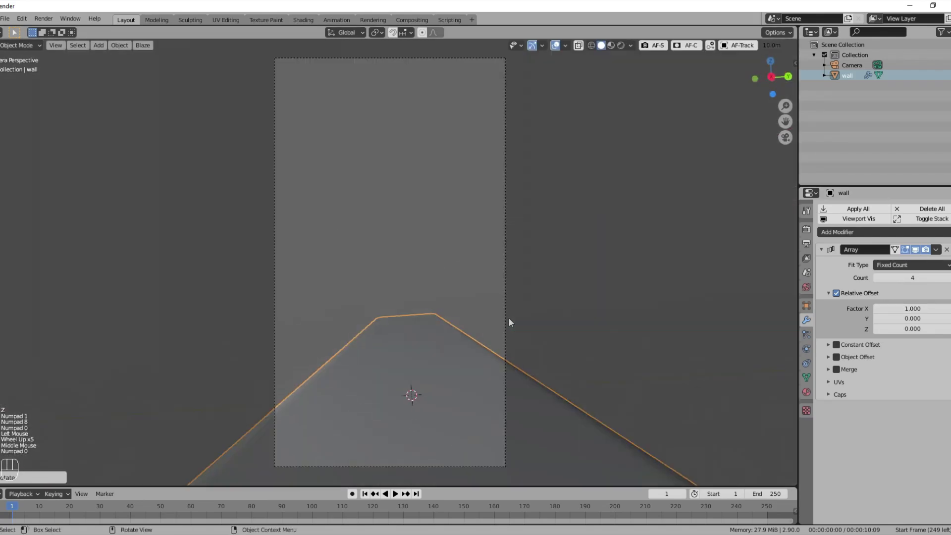
Add a plane mesh to the scene
{"action": "middle_click_drag", "start_coordinate": [452, 325], "coordinate": [375, 308]}
{"action": "scroll", "coordinate": [476, 399], "scroll_direction": "down", "scroll_amount": 5}
{"action": "scroll", "coordinate": [493, 362], "scroll_direction": "down", "scroll_amount": 2}
{"action": "scroll", "coordinate": [493, 367], "scroll_direction": "down", "scroll_amount": 1}
{"action": "scroll", "coordinate": [451, 367], "scroll_direction": "down", "scroll_amount": 2}
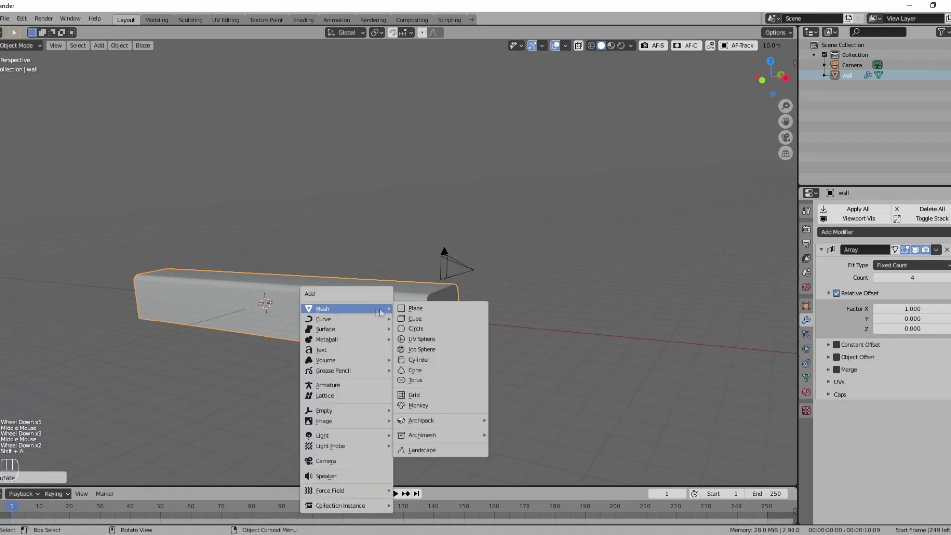
{"action": "left_click", "coordinate": [400, 308]}
Enlarge the plane in the top view and move it alongside the wall on its positive Y side
{"action": "middle_click_drag", "start_coordinate": [400, 308], "coordinate": [449, 349]}
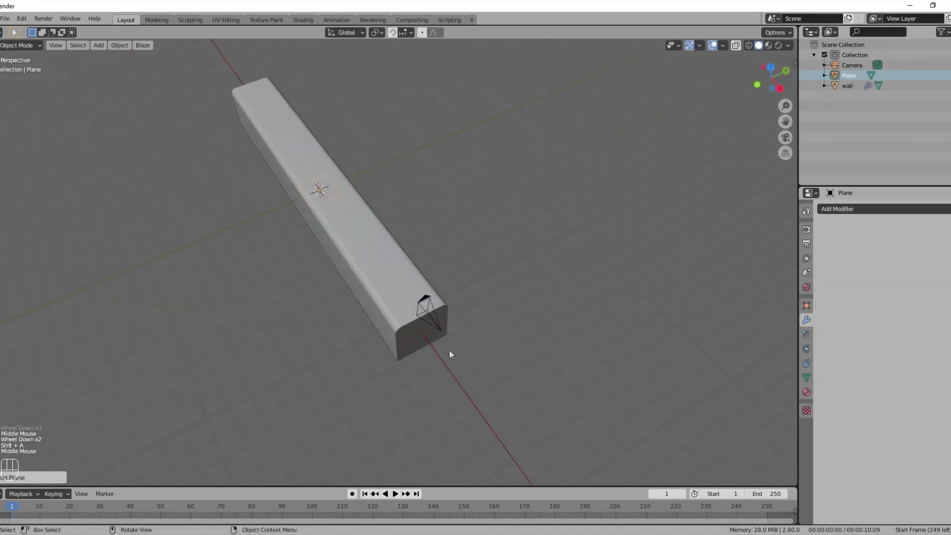
{"action": "key", "text": "KP_7"}
{"action": "scroll", "coordinate": [448, 349], "scroll_direction": "down", "scroll_amount": 2}
{"action": "key", "text": "s"}
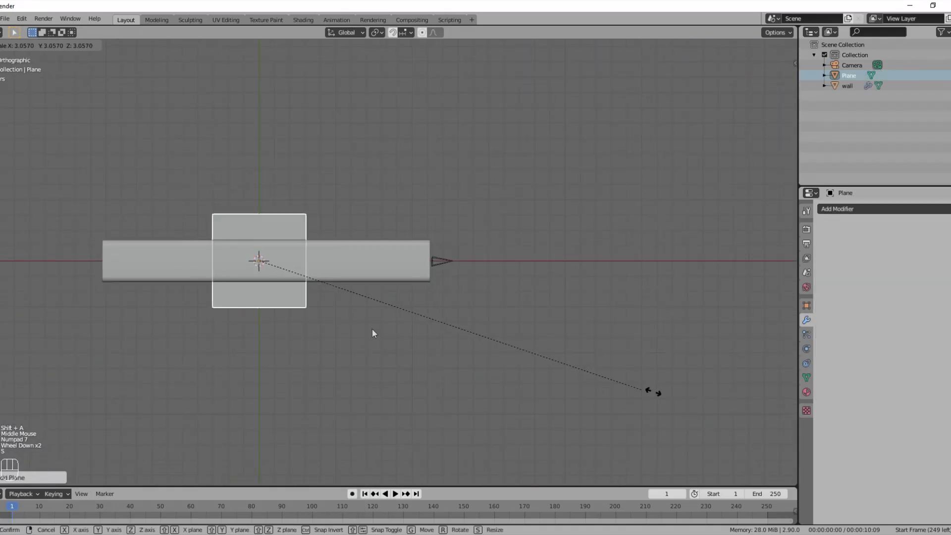
{"action": "left_click", "coordinate": [597, 371]}
{"action": "key", "text": "g"}
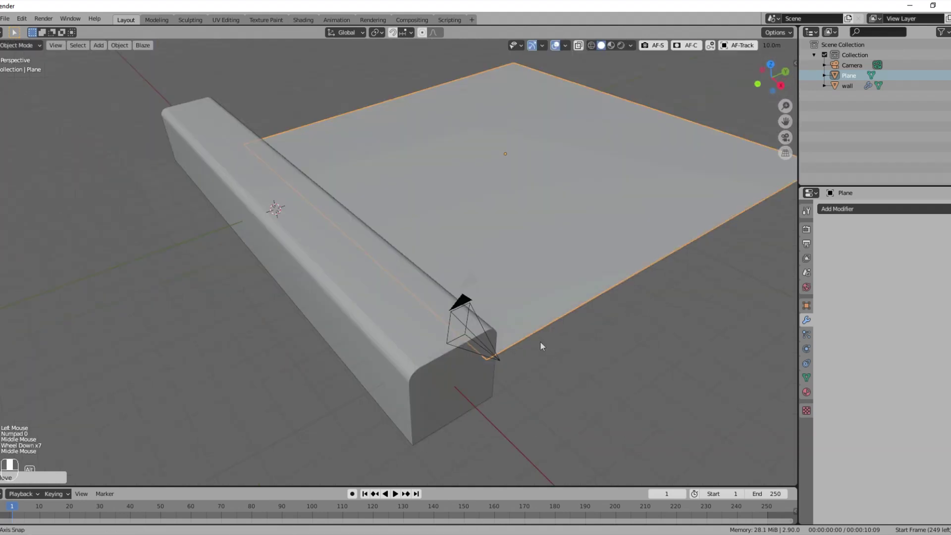
Add an Array modifier to the plane
{"action": "middle_click_drag", "start_coordinate": [539, 341], "coordinate": [718, 292]}
{"action": "left_click", "coordinate": [871, 209]}
{"action": "left_click", "coordinate": [743, 233]}
{"action": "scroll", "coordinate": [468, 301], "scroll_direction": "down", "scroll_amount": 4}
Rotate the plane 180° about the Z axis so its array extends away from the camera
{"action": "key", "text": "r"}
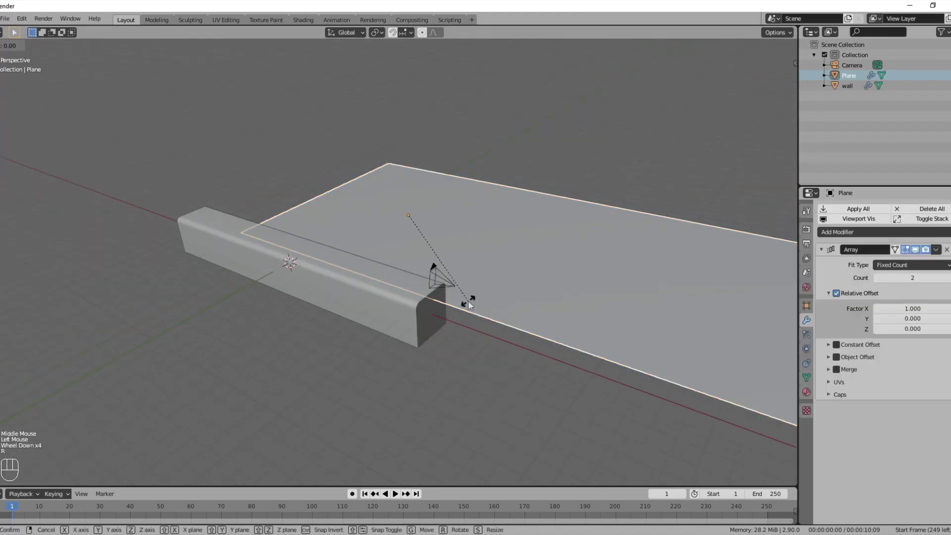
{"action": "key", "text": "z"}
{"action": "key", "text": "KP_1"}
{"action": "key", "text": "KP_8"}
{"action": "key", "text": "KP_0"}
{"action": "left_click", "coordinate": [468, 301]}
{"action": "middle_click_drag", "start_coordinate": [468, 301], "coordinate": [664, 308]}
{"action": "scroll", "coordinate": [454, 247], "scroll_direction": "up", "scroll_amount": 3}
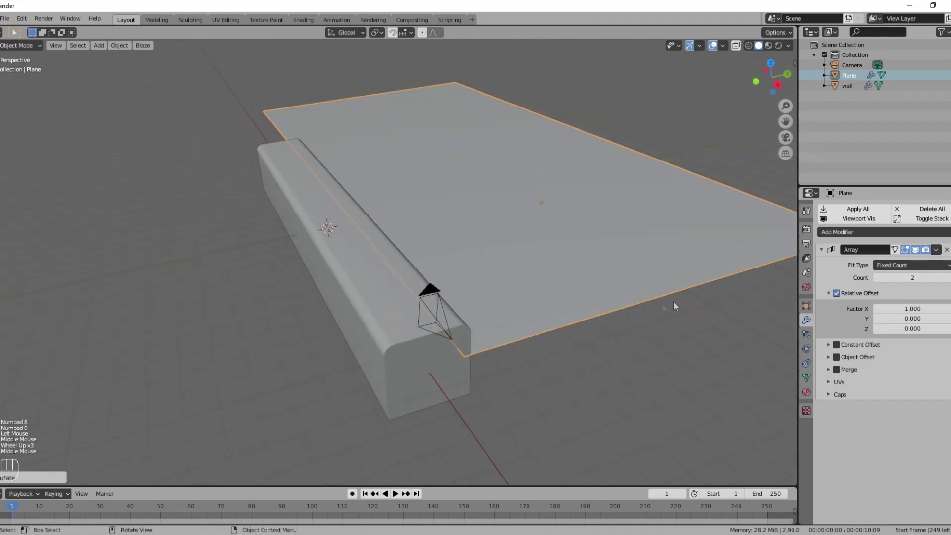
Set the plane's array count to 5 and rename the plane as road
{"action": "left_click", "coordinate": [947, 278]}
{"action": "left_click", "coordinate": [947, 278]}
{"action": "left_click", "coordinate": [946, 279]}
{"action": "scroll", "coordinate": [605, 282], "scroll_direction": "down", "scroll_amount": 5}
{"action": "middle_click_drag", "start_coordinate": [605, 283], "coordinate": [791, 114]}
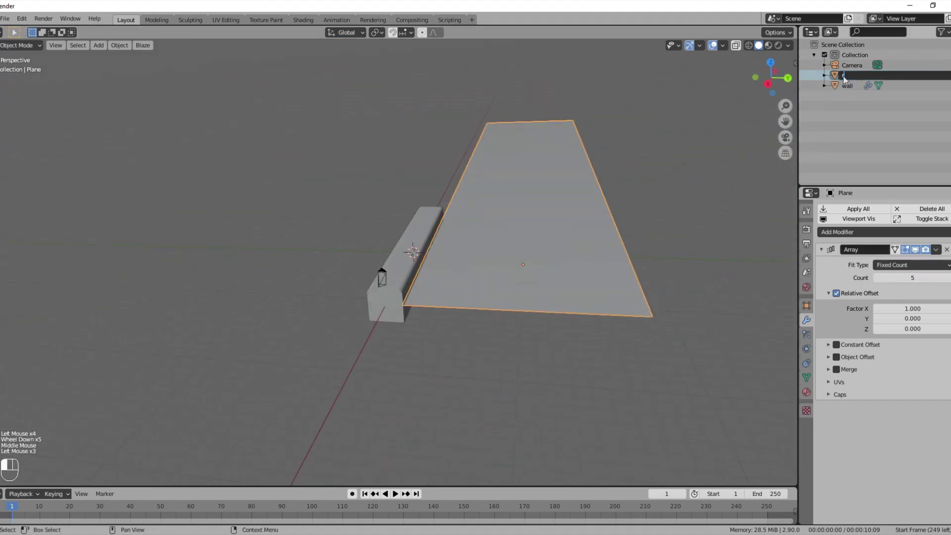
{"action": "key", "text": "Return"}
Scale the wall along the X axis and shift it along X to line up with the road's near end
{"action": "scroll", "coordinate": [518, 252], "scroll_direction": "up", "scroll_amount": 2}
{"action": "left_click", "coordinate": [426, 280]}
{"action": "key", "text": "s"}
{"action": "key", "text": "x"}
{"action": "left_click", "coordinate": [478, 291]}
{"action": "key", "text": "KP_7"}
{"action": "key", "text": "g"}
{"action": "key", "text": "x"}
{"action": "left_click", "coordinate": [466, 290]}
Set the wall's array count to 14 so it extends past the road's far end
{"action": "left_click_drag", "start_coordinate": [912, 278], "coordinate": [945, 278]}
{"action": "scroll", "coordinate": [733, 302], "scroll_direction": "down", "scroll_amount": 11}
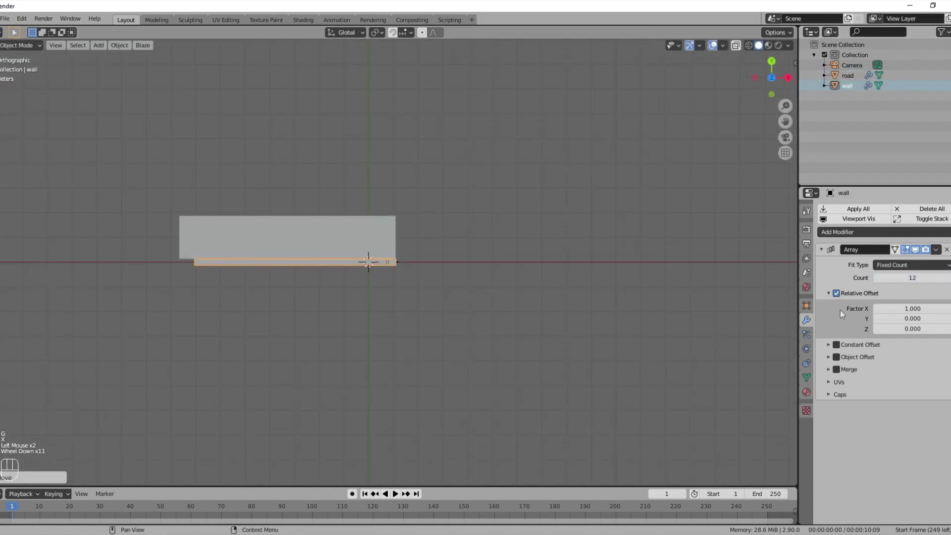
{"action": "left_click", "coordinate": [947, 277]}
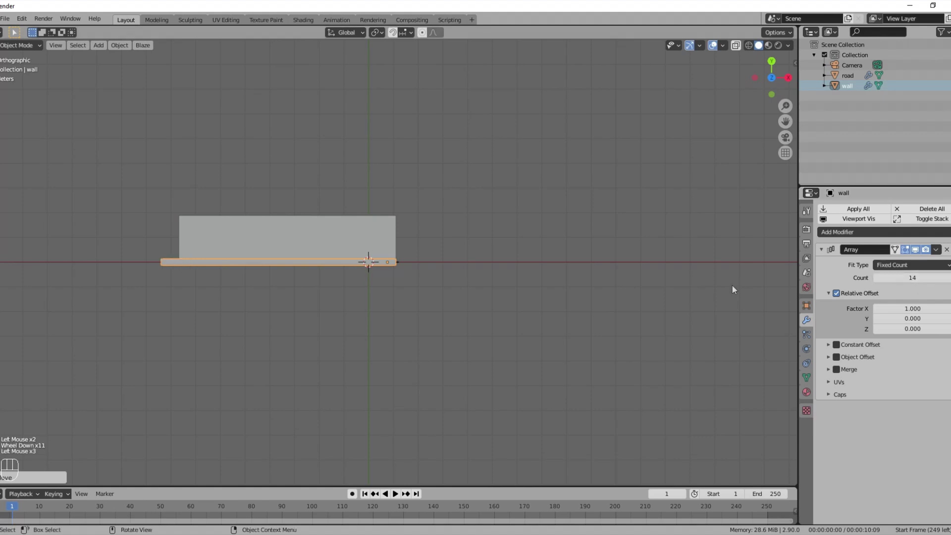
Set the wall's array count to 13 and duplicate the wall about 20.5 m along Y to the road's opposite edge
{"action": "left_click", "coordinate": [875, 278]}
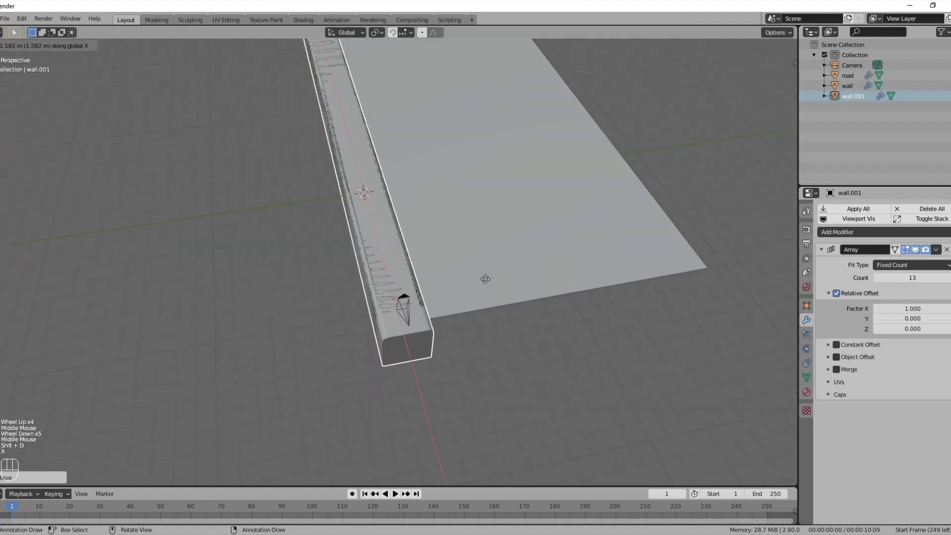
{"action": "key", "text": "y"}
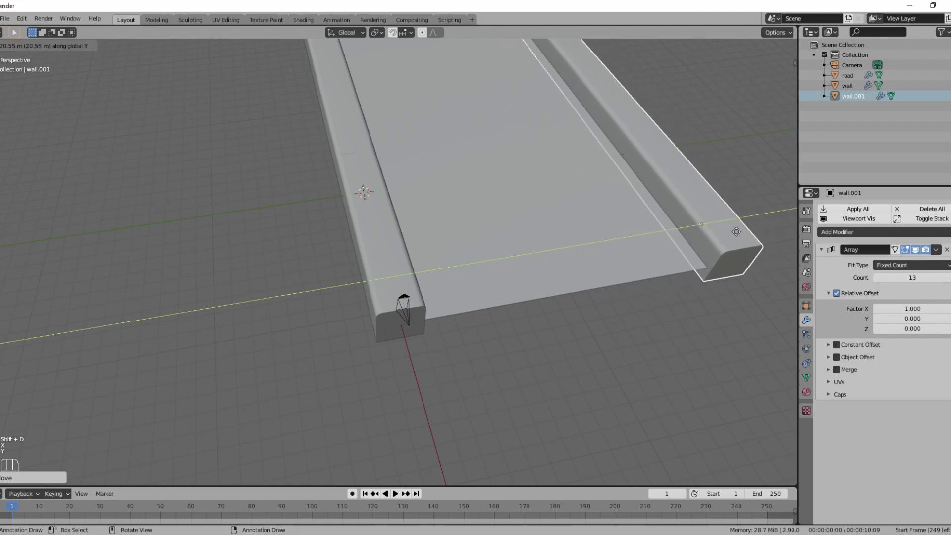
{"action": "middle_click_drag", "start_coordinate": [732, 232], "coordinate": [656, 291]}
{"action": "scroll", "coordinate": [685, 239], "scroll_direction": "down", "scroll_amount": 5}
{"action": "scroll", "coordinate": [673, 269], "scroll_direction": "down", "scroll_amount": 1}
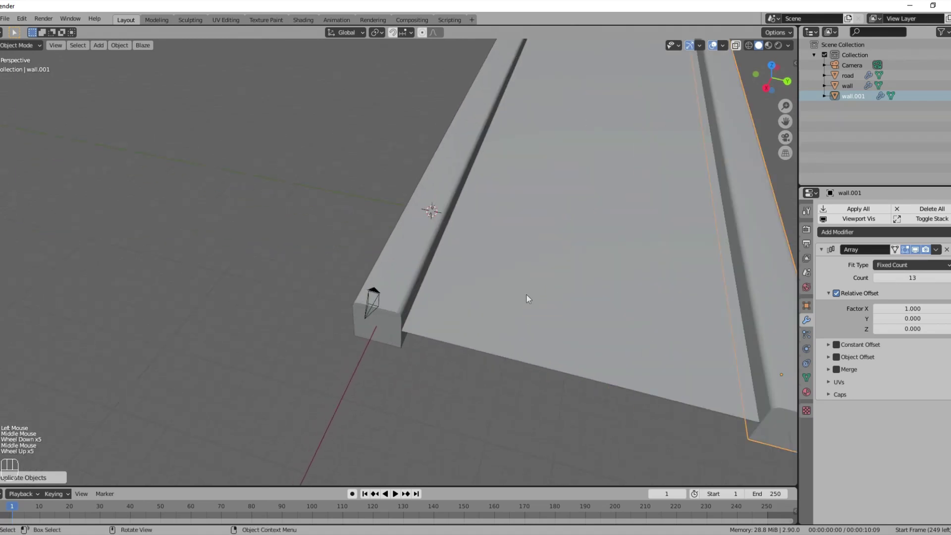
Add a plane and scale it up as a large ground surface for the scene
{"action": "key", "text": "shift+a"}
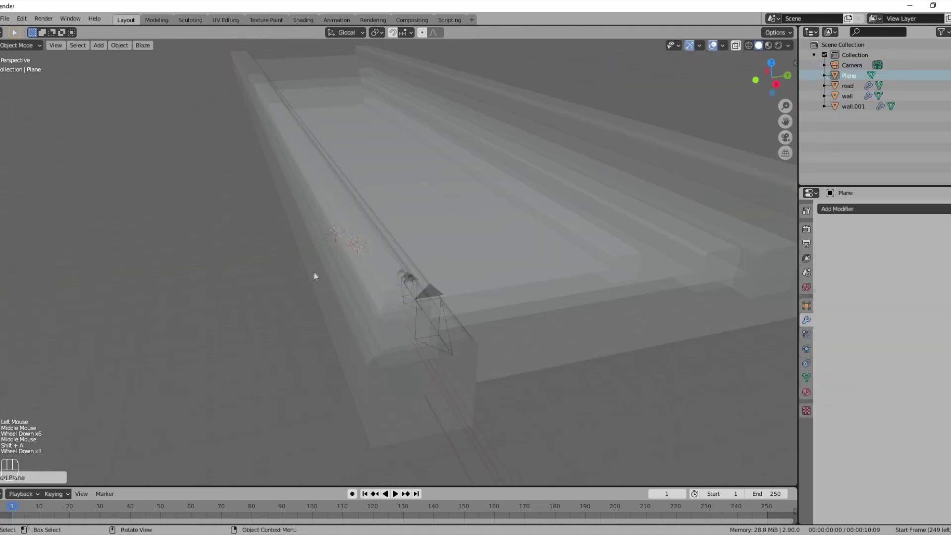
{"action": "scroll", "coordinate": [314, 276], "scroll_direction": "down", "scroll_amount": 11}
{"action": "key", "text": "s"}
{"action": "left_click", "coordinate": [173, 219]}
{"action": "scroll", "coordinate": [173, 219], "scroll_direction": "up", "scroll_amount": 7}
{"action": "key", "text": "s"}
{"action": "left_click", "coordinate": [120, 251]}
Position the ground plane below the road and beside the wall, and scale it down to roughly the wall's length
{"action": "key", "text": "KP_7"}
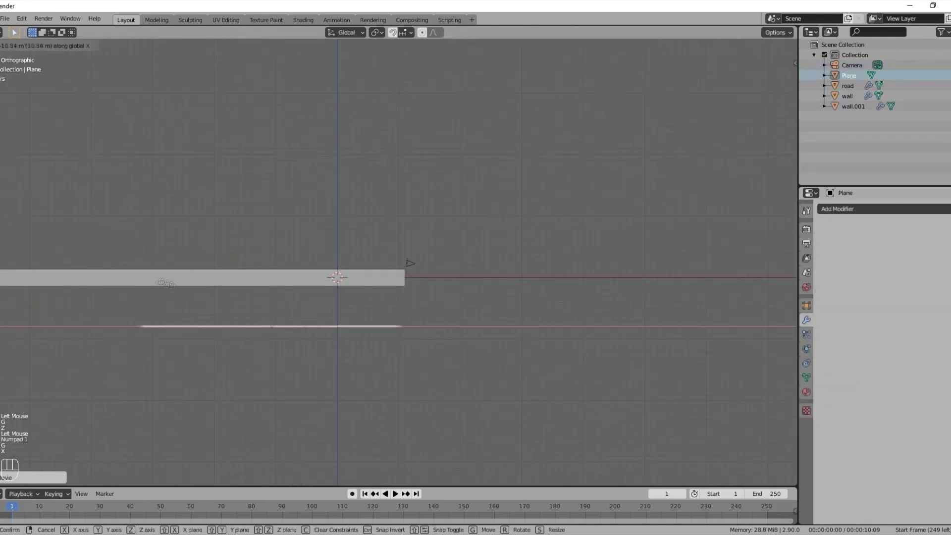
{"action": "key", "text": "g"}
{"action": "left_click", "coordinate": [407, 334]}
{"action": "middle_click_drag", "start_coordinate": [407, 334], "coordinate": [425, 316]}
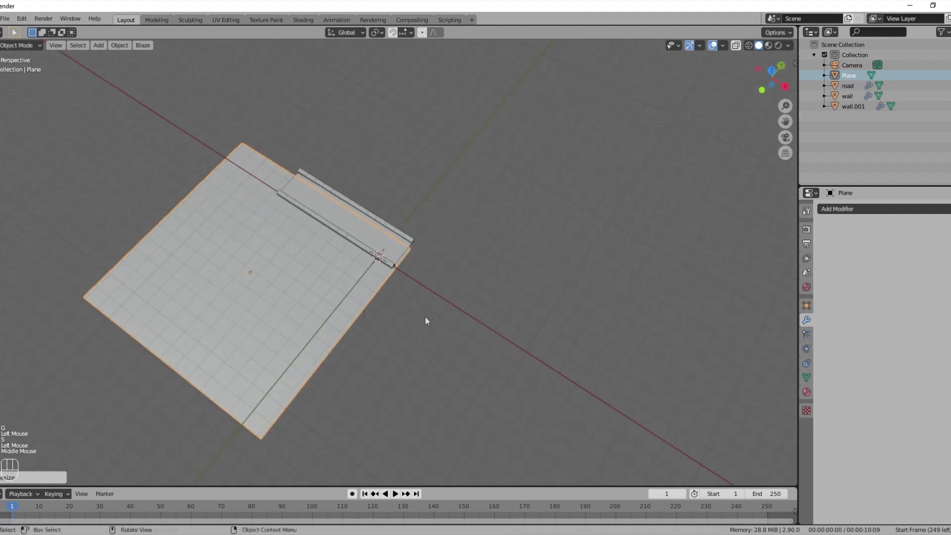
{"action": "key", "text": "s"}
{"action": "left_click", "coordinate": [391, 290]}
{"action": "key", "text": "g"}
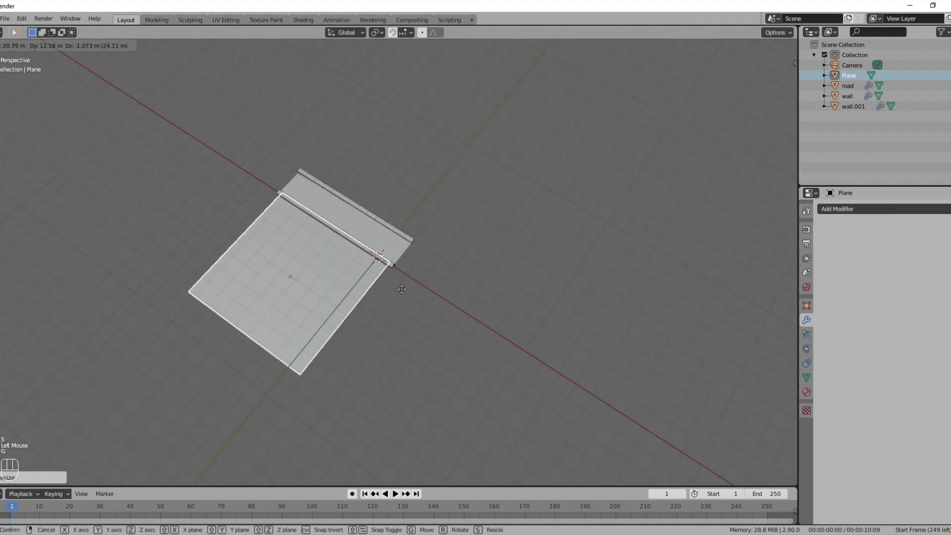
{"action": "left_click", "coordinate": [401, 289]}
Shift the ground plane so its near edge lines up with the near end of the wall
{"action": "middle_click_drag", "start_coordinate": [401, 289], "coordinate": [358, 272]}
{"action": "scroll", "coordinate": [359, 272], "scroll_direction": "up", "scroll_amount": 13}
{"action": "key", "text": "KP_1"}
{"action": "scroll", "coordinate": [264, 350], "scroll_direction": "down", "scroll_amount": 4}
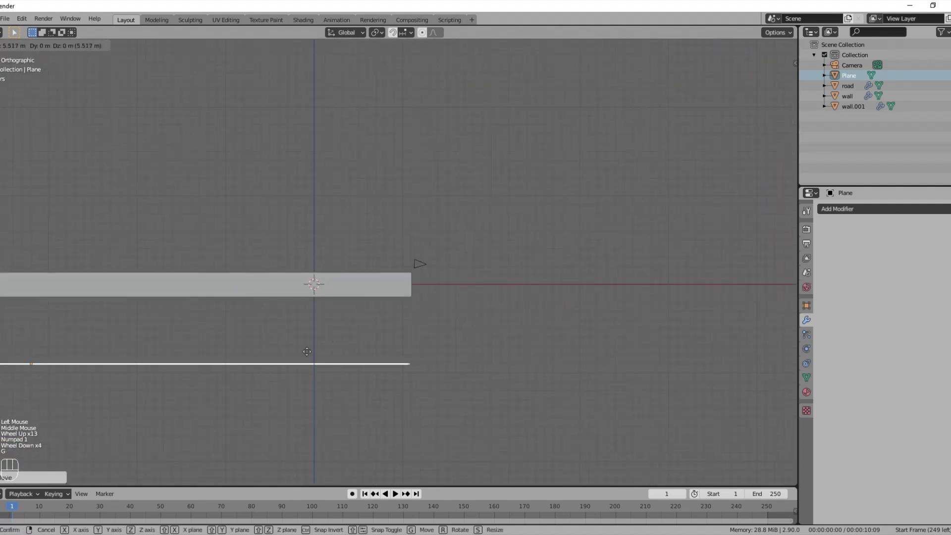
{"action": "left_click", "coordinate": [306, 351]}
{"action": "scroll", "coordinate": [324, 346], "scroll_direction": "down", "scroll_amount": 4}
{"action": "middle_click_drag", "start_coordinate": [324, 346], "coordinate": [277, 353]}
{"action": "key", "text": "g"}
{"action": "left_click", "coordinate": [277, 354]}
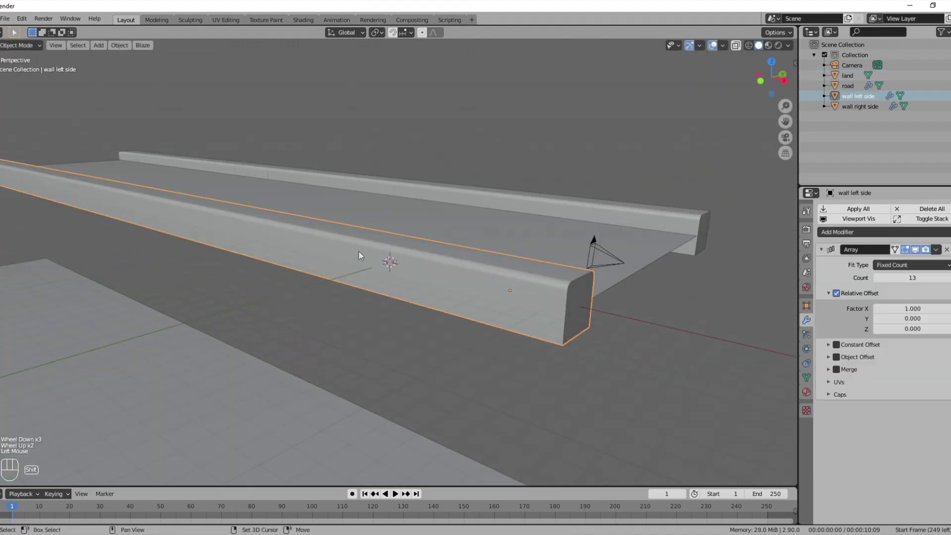
Add a cylinder mesh to the scene as the base for a lamp post
{"action": "key", "text": "shift+a"}
{"action": "mouse_move", "coordinate": [372, 259]}
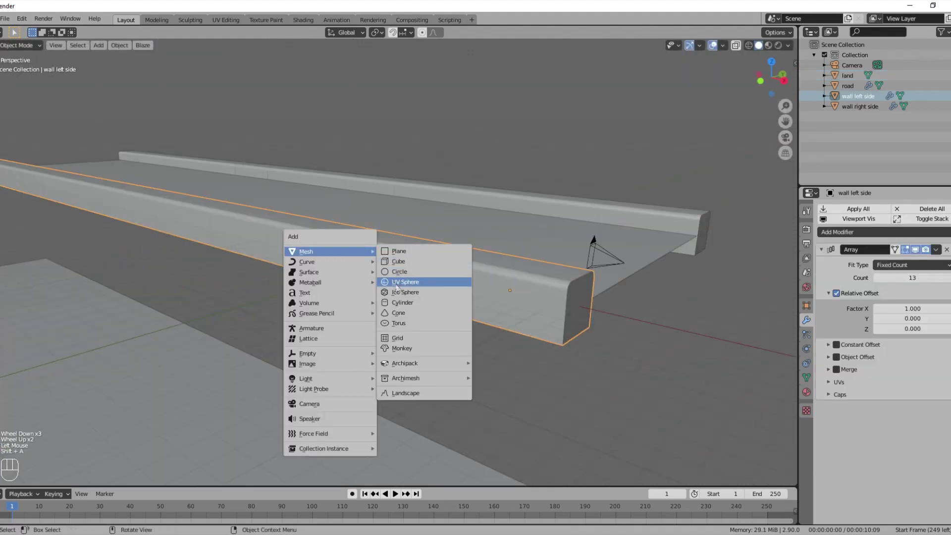
{"action": "left_click", "coordinate": [400, 302]}
{"action": "scroll", "coordinate": [402, 302], "scroll_direction": "down", "scroll_amount": 5}
{"action": "middle_click_drag", "start_coordinate": [402, 303], "coordinate": [406, 322]}
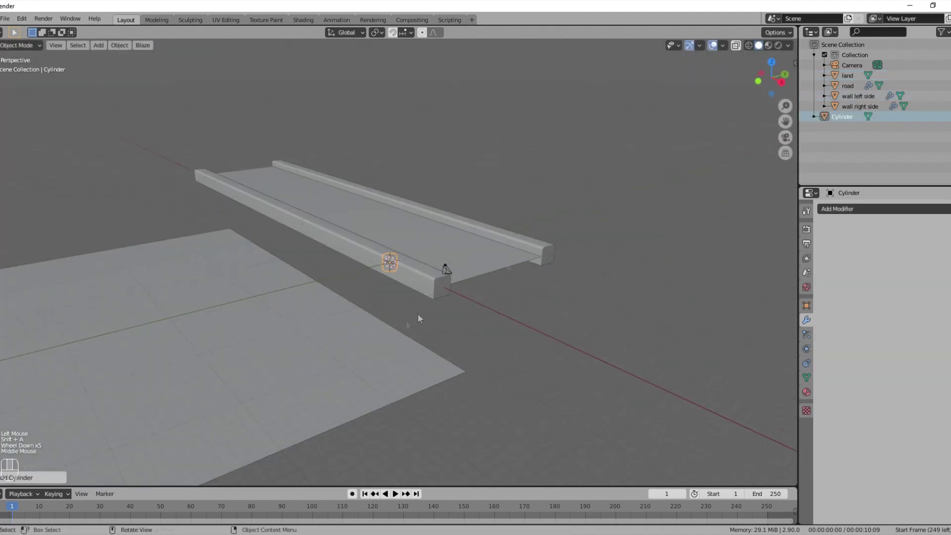
Hide the collection with the road and walls, and stretch the cylinder along Z into a slim upright pole
{"action": "left_click", "coordinate": [825, 55]}
{"action": "scroll", "coordinate": [358, 230], "scroll_direction": "up", "scroll_amount": 10}
{"action": "middle_click_drag", "start_coordinate": [433, 225], "coordinate": [382, 230]}
{"action": "key", "text": "Tab"}
{"action": "scroll", "coordinate": [433, 231], "scroll_direction": "down", "scroll_amount": 2}
{"action": "key", "text": "Tab"}
{"action": "key", "text": "s"}
{"action": "key", "text": "z"}
{"action": "left_click", "coordinate": [650, 237]}
{"action": "scroll", "coordinate": [650, 236], "scroll_direction": "down", "scroll_amount": 1}
{"action": "scroll", "coordinate": [649, 233], "scroll_direction": "down", "scroll_amount": 5}
{"action": "middle_click_drag", "start_coordinate": [442, 322], "coordinate": [457, 317]}
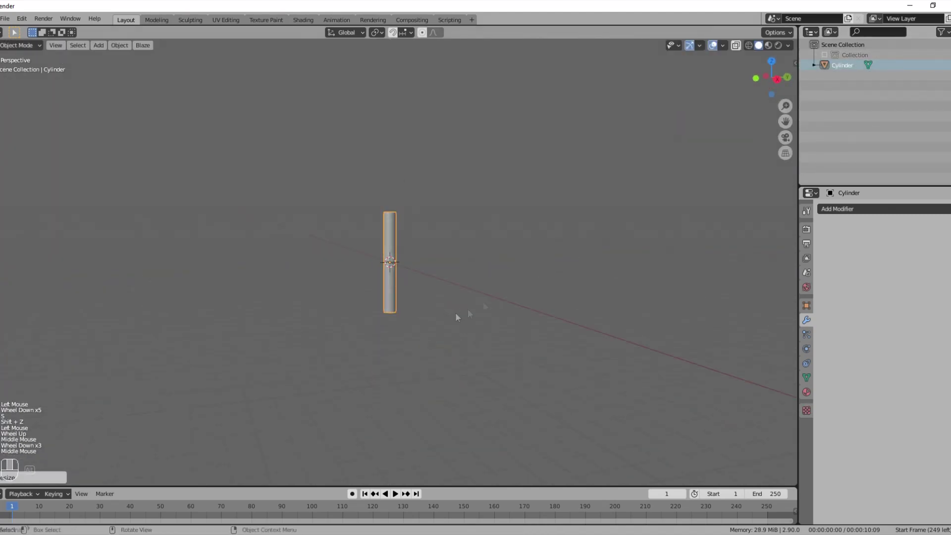
Show the collection again and move the pole along Y to the outer side of the left wall
{"action": "left_click", "coordinate": [824, 55]}
{"action": "scroll", "coordinate": [570, 213], "scroll_direction": "up", "scroll_amount": 5}
{"action": "middle_click_drag", "start_coordinate": [589, 198], "coordinate": [545, 235]}
{"action": "key", "text": "g"}
{"action": "key", "text": "y"}
{"action": "left_click", "coordinate": [490, 221]}
Thin the pole in X and Y and stretch it further along Z
{"action": "middle_click_drag", "start_coordinate": [431, 287], "coordinate": [398, 296]}
{"action": "key", "text": "s"}
{"action": "key", "text": "shift+z"}
{"action": "left_click", "coordinate": [457, 281]}
{"action": "scroll", "coordinate": [457, 282], "scroll_direction": "down", "scroll_amount": 4}
{"action": "scroll", "coordinate": [398, 296], "scroll_direction": "up", "scroll_amount": 2}
{"action": "scroll", "coordinate": [398, 297], "scroll_direction": "down", "scroll_amount": 2}
{"action": "key", "text": "s"}
{"action": "key", "text": "z"}
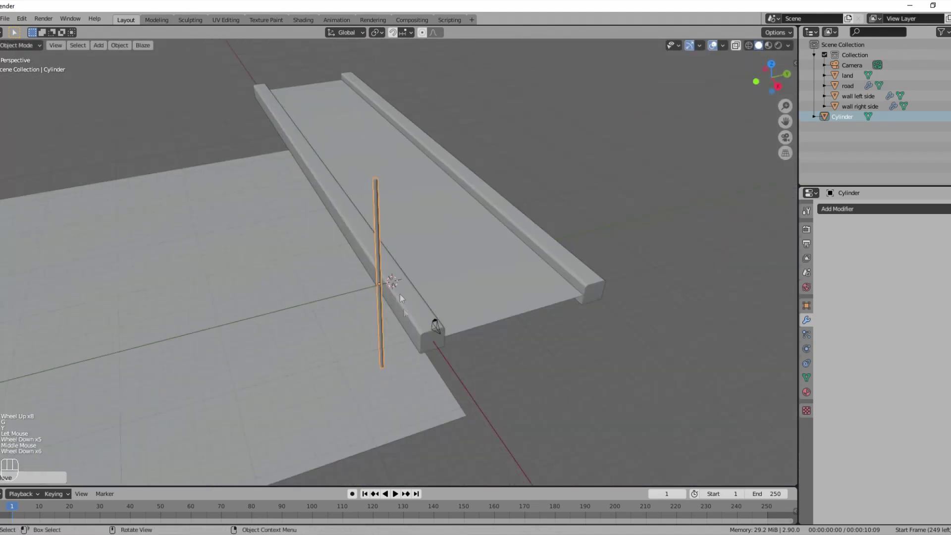
Extrude the pole's top upward in Edit Mode and scale the new top ring inward to form a tapered cap
{"action": "key", "text": "alt+z"}
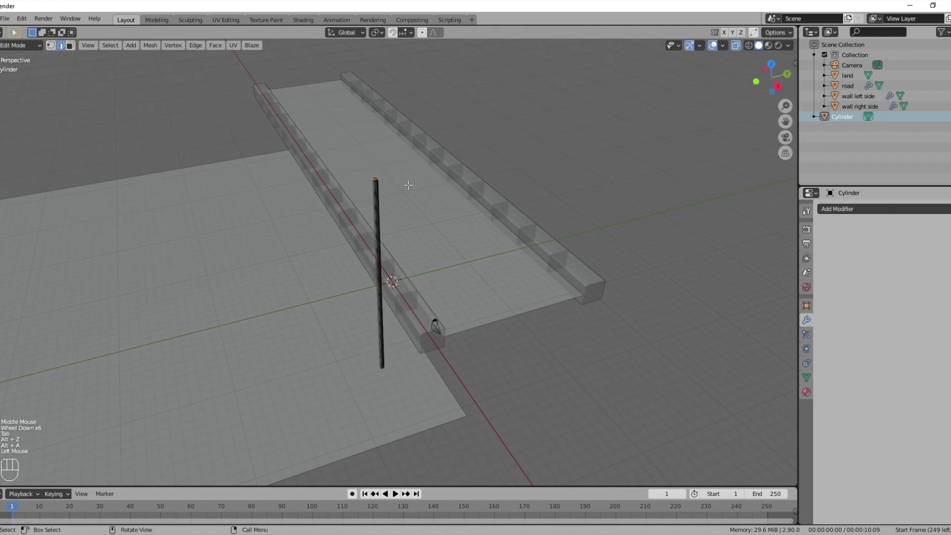
{"action": "scroll", "coordinate": [432, 203], "scroll_direction": "down", "scroll_amount": 20}
{"action": "scroll", "coordinate": [434, 206], "scroll_direction": "up", "scroll_amount": 20}
{"action": "scroll", "coordinate": [435, 298], "scroll_direction": "down", "scroll_amount": 4}
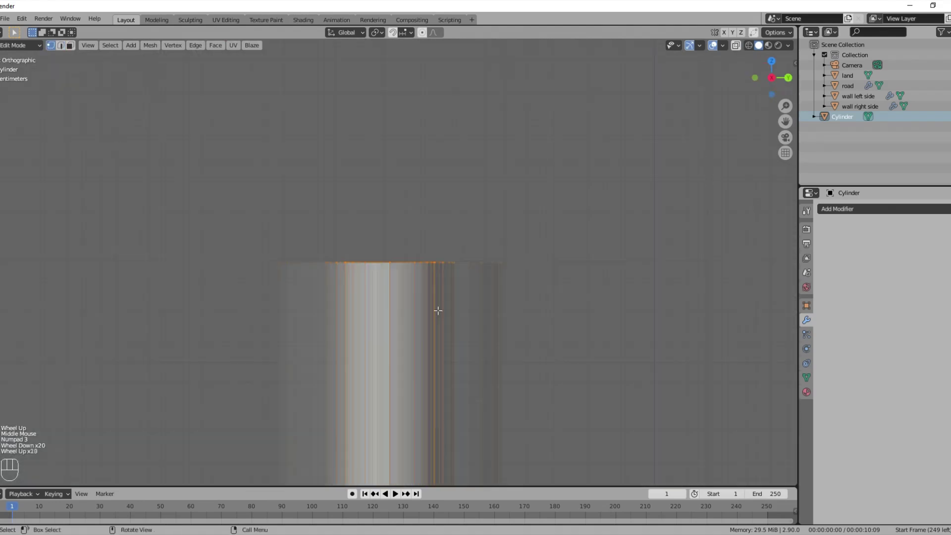
{"action": "key", "text": "e"}
{"action": "left_click", "coordinate": [506, 268]}
{"action": "left_click", "coordinate": [530, 266]}
{"action": "key", "text": "s"}
{"action": "left_click", "coordinate": [485, 228]}
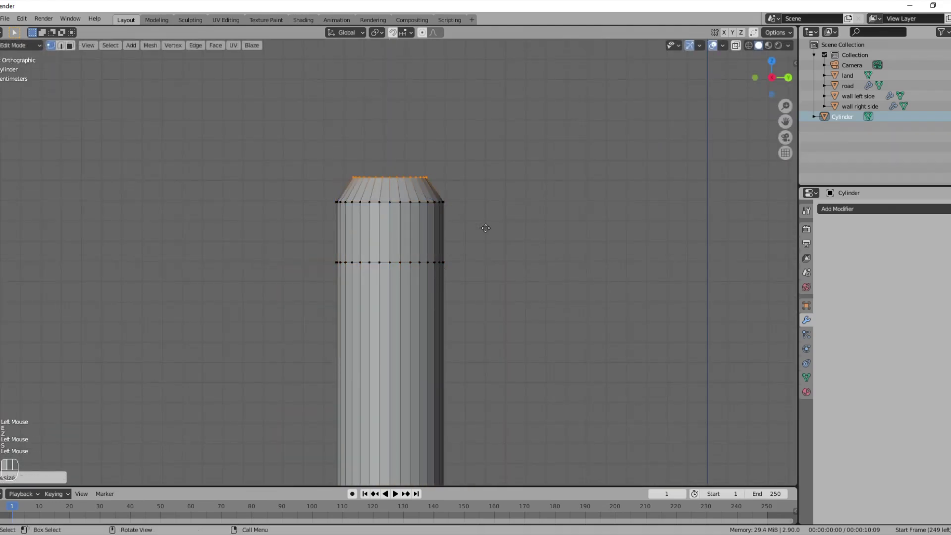
Apply smooth shading to the pole and return to Edit Mode
{"action": "key", "text": "Tab"}
{"action": "right_click", "coordinate": [347, 212]}
{"action": "key", "text": "Tab"}
Duplicate the band of faces below the tapered cap, turn the copy onto its side and scale it down
{"action": "scroll", "coordinate": [411, 226], "scroll_direction": "up", "scroll_amount": 2}
{"action": "scroll", "coordinate": [411, 226], "scroll_direction": "down", "scroll_amount": 1}
{"action": "key", "text": "alt+z"}
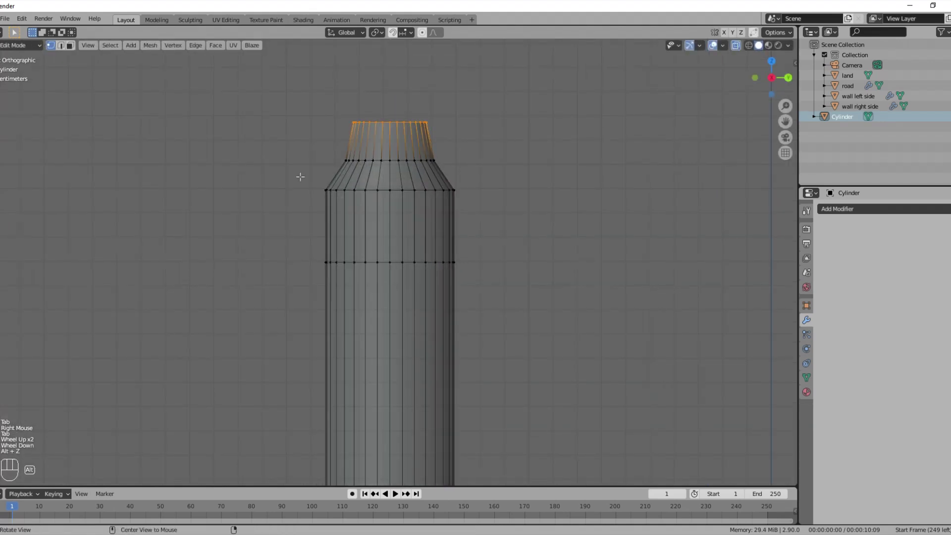
{"action": "left_click_drag", "start_coordinate": [498, 297], "coordinate": [495, 270]}
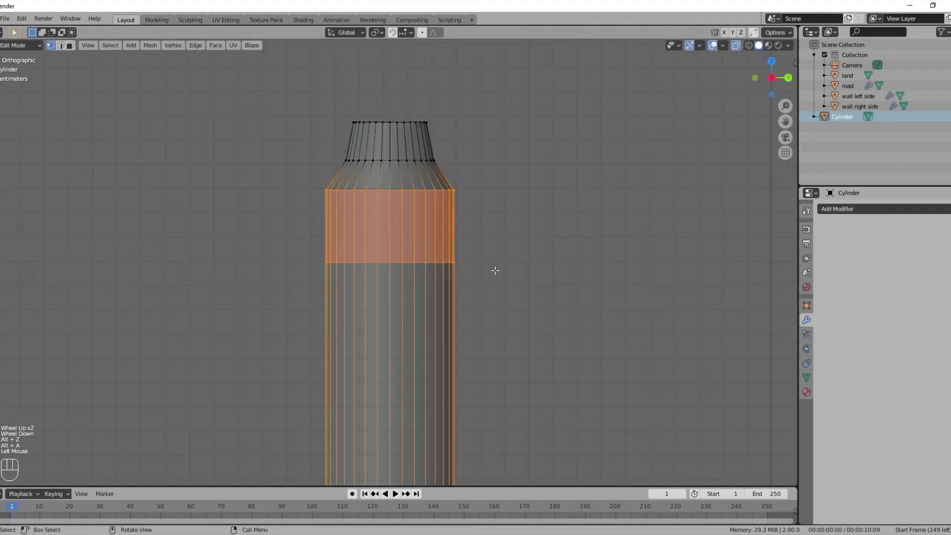
{"action": "key", "text": "shift+d"}
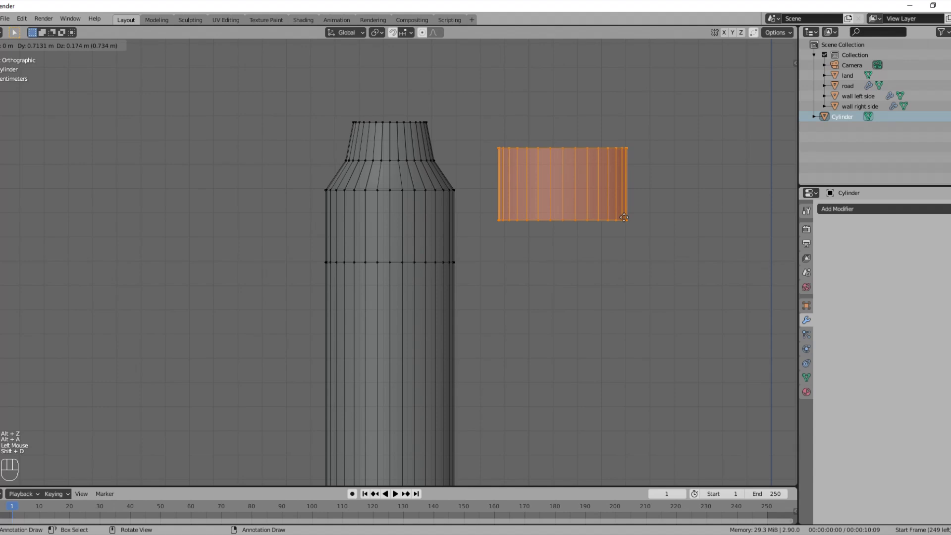
{"action": "key", "text": "r"}
{"action": "left_click", "coordinate": [550, 280], "text": "ctrl"}
{"action": "key", "text": "s"}
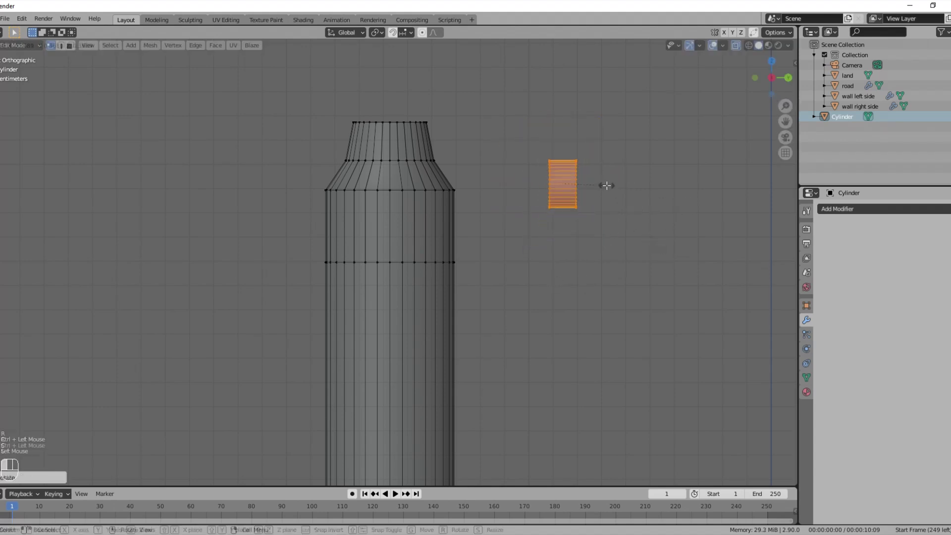
{"action": "left_click", "coordinate": [607, 185]}
Move the small band against the upper pole and lengthen it along Y into a horizontal lamp arm
{"action": "key", "text": "g"}
{"action": "left_click", "coordinate": [505, 227]}
{"action": "key", "text": "s"}
{"action": "key", "text": "x"}
{"action": "key", "text": "y"}
{"action": "left_click", "coordinate": [44, 219]}
{"action": "scroll", "coordinate": [43, 220], "scroll_direction": "down", "scroll_amount": 5}
{"action": "left_click", "coordinate": [51, 286]}
{"action": "scroll", "coordinate": [558, 307], "scroll_direction": "down", "scroll_amount": 1}
{"action": "middle_click_drag", "start_coordinate": [558, 308], "coordinate": [378, 318]}
{"action": "key", "text": "alt+z"}
{"action": "key", "text": "Tab"}
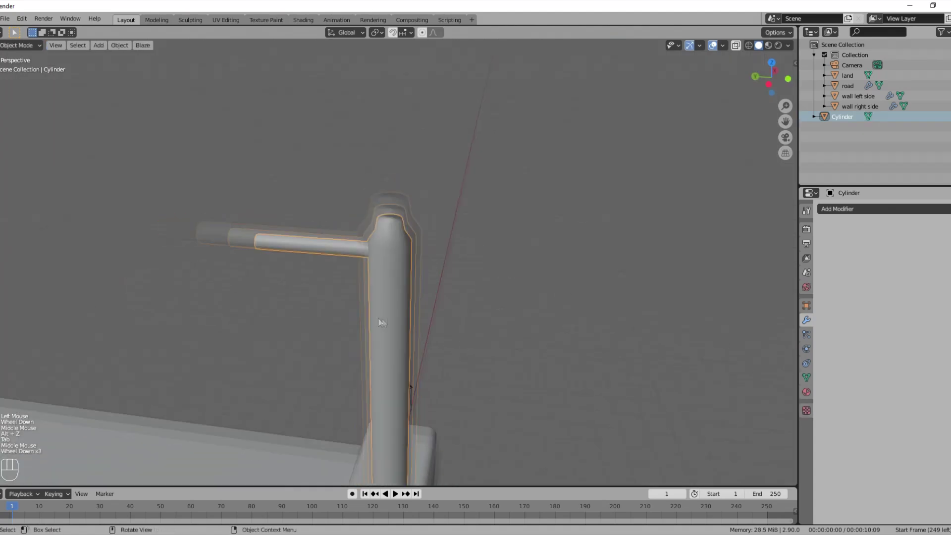
Extrude the arm's free end about 0.11 m along Y and scale the new ring inward to taper it
{"action": "scroll", "coordinate": [377, 318], "scroll_direction": "down", "scroll_amount": 3}
{"action": "scroll", "coordinate": [378, 318], "scroll_direction": "up", "scroll_amount": 4}
{"action": "key", "text": "Tab"}
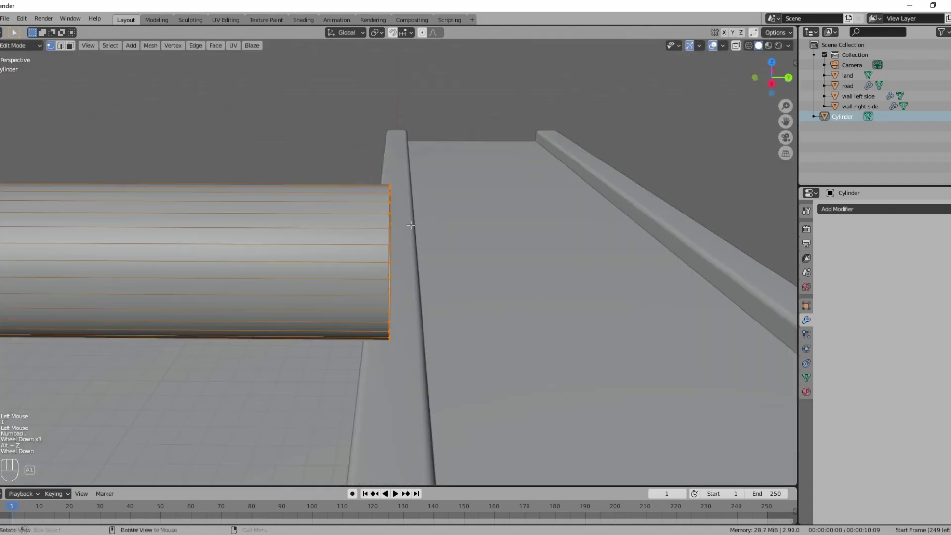
{"action": "key", "text": "e"}
{"action": "key", "text": "y"}
{"action": "left_click", "coordinate": [494, 212]}
{"action": "key", "text": "s"}
{"action": "left_click", "coordinate": [495, 212]}
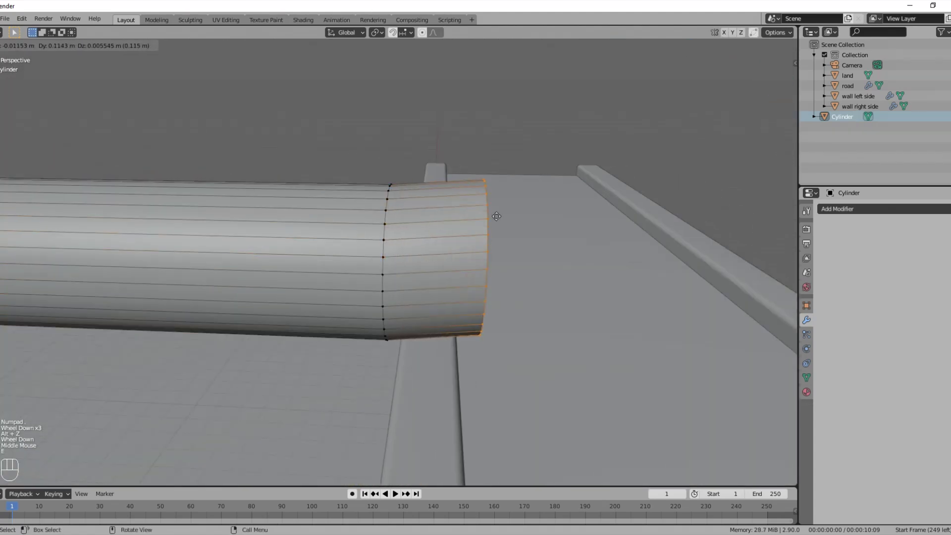
{"action": "middle_click_drag", "start_coordinate": [494, 211], "coordinate": [353, 252]}
{"action": "scroll", "coordinate": [354, 252], "scroll_direction": "down", "scroll_amount": 2}
Add a UV sphere to the lamp mesh, place it beside the arm's tapered end and scale it down
{"action": "key", "text": "shift+a"}
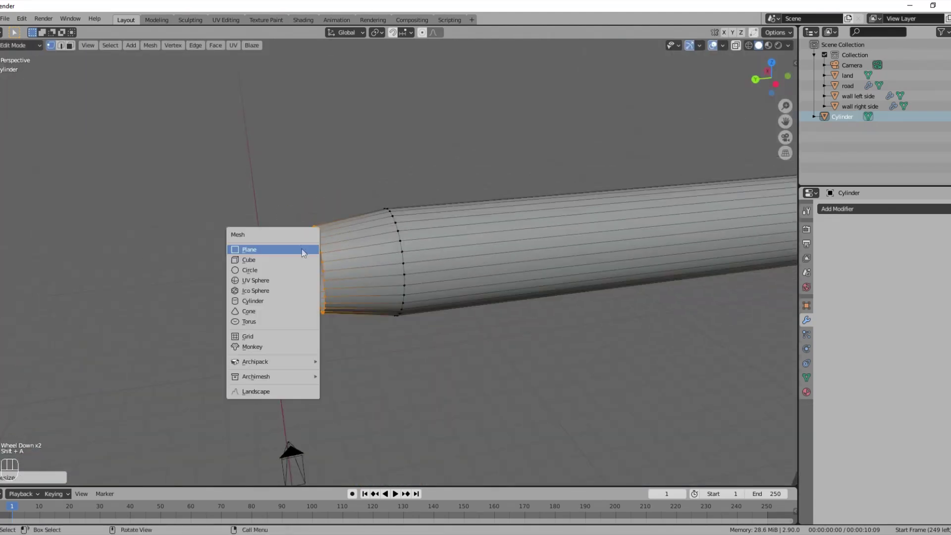
{"action": "left_click", "coordinate": [283, 283]}
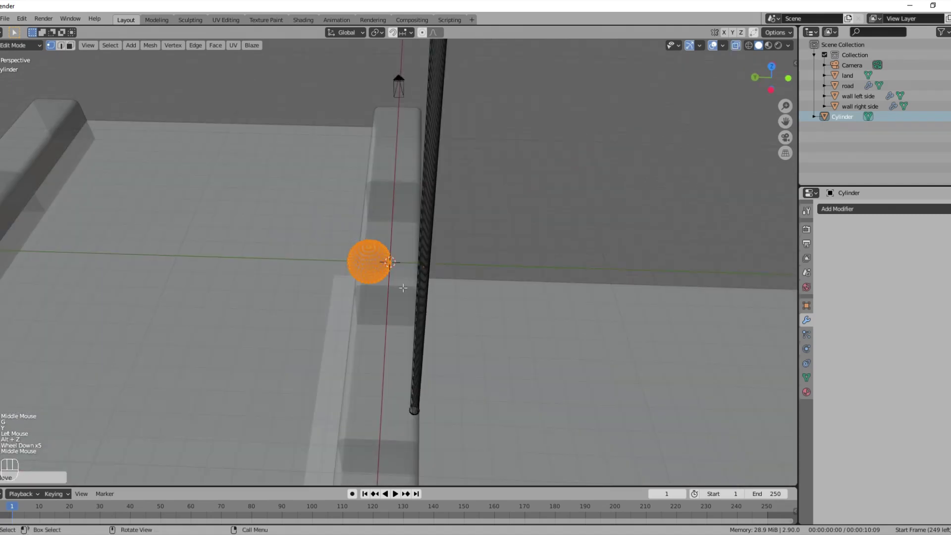
{"action": "scroll", "coordinate": [409, 234], "scroll_direction": "down", "scroll_amount": 6}
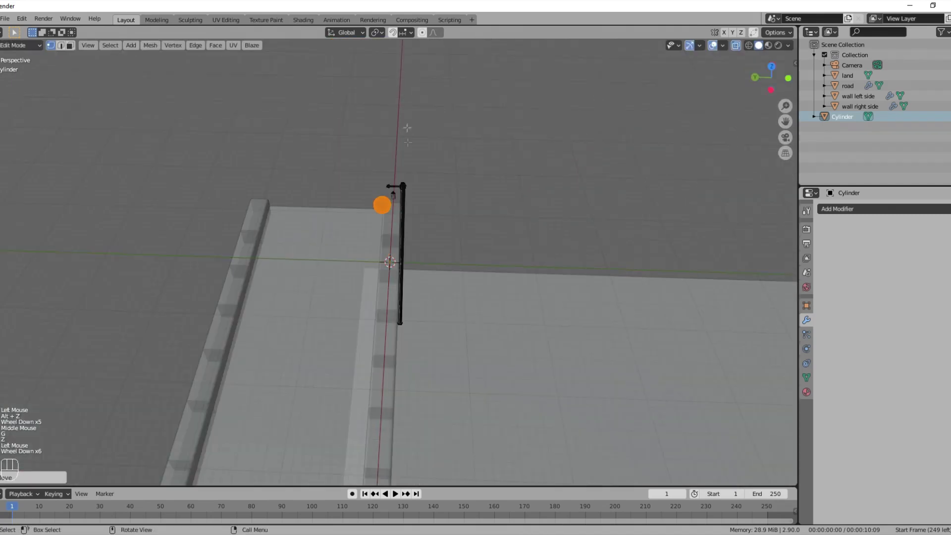
{"action": "key", "text": "KP_1"}
{"action": "key", "text": "KP_3"}
{"action": "key", "text": "g"}
{"action": "key", "text": "z"}
{"action": "left_click", "coordinate": [460, 106]}
{"action": "key", "text": "s"}
{"action": "left_click", "coordinate": [435, 106]}
{"action": "key", "text": "KP_Decimal"}
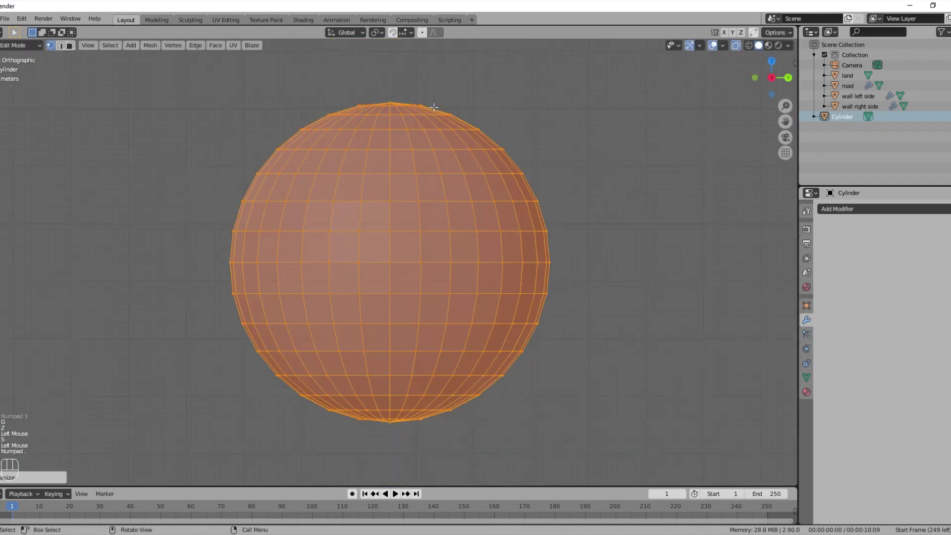
Select the upper half of the sphere and delete its vertices
{"action": "scroll", "coordinate": [435, 106], "scroll_direction": "down", "scroll_amount": 2}
{"action": "key", "text": "alt+z"}
{"action": "key", "text": "alt+z"}
{"action": "key", "text": "alt+a"}
{"action": "left_click_drag", "start_coordinate": [263, 134], "coordinate": [560, 245]}
{"action": "key", "text": "x"}
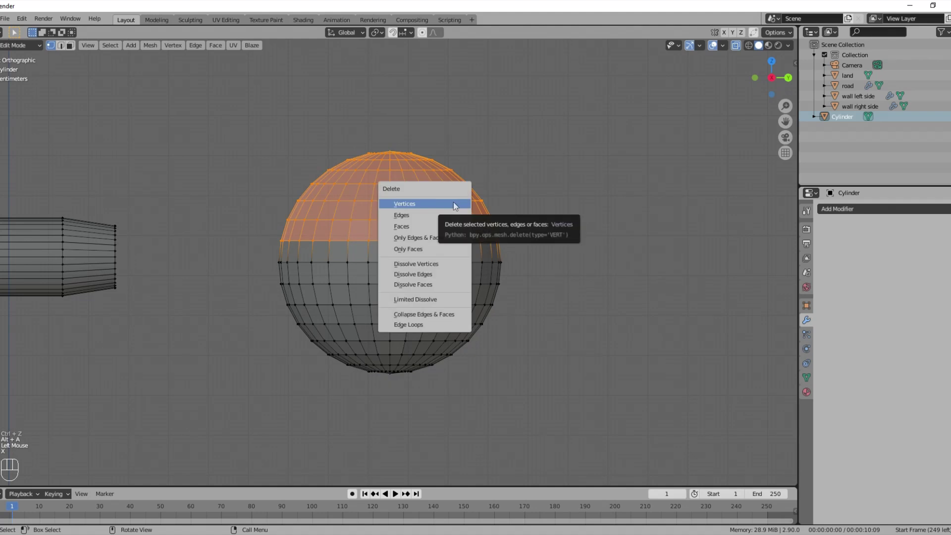
{"action": "key", "text": "alt+z"}
{"action": "key", "text": "alt+z"}
Rotate the remaining hemisphere 180° about X and raise it along Z to the arm's height
{"action": "key", "text": "l"}
{"action": "key", "text": "r"}
{"action": "key", "text": "KP_1"}
{"action": "key", "text": "KP_8"}
{"action": "key", "text": "KP_0"}
{"action": "left_click", "coordinate": [438, 303]}
{"action": "key", "text": "g"}
{"action": "key", "text": "z"}
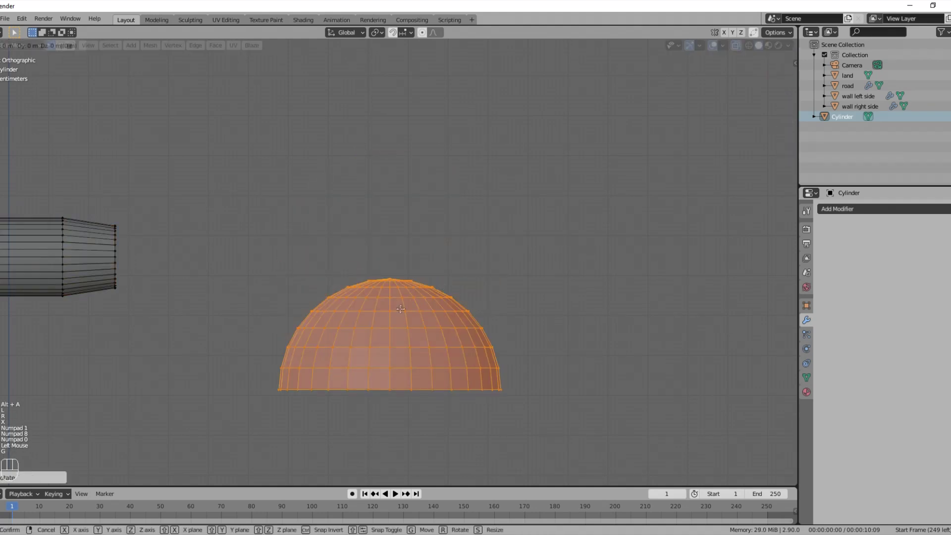
{"action": "left_click", "coordinate": [433, 193]}
Move the hemisphere along Y onto the arm's end, widen it along Y and flatten it slightly along Z
{"action": "key", "text": "g"}
{"action": "key", "text": "y"}
{"action": "left_click", "coordinate": [248, 194]}
{"action": "key", "text": "s"}
{"action": "key", "text": "y"}
{"action": "left_click", "coordinate": [430, 254]}
{"action": "key", "text": "s"}
{"action": "key", "text": "z"}
{"action": "left_click", "coordinate": [297, 230]}
Shift the hemisphere along Y so the arm's tip sits just inside its rim, and rotate it to fit
{"action": "key", "text": "g"}
{"action": "key", "text": "y"}
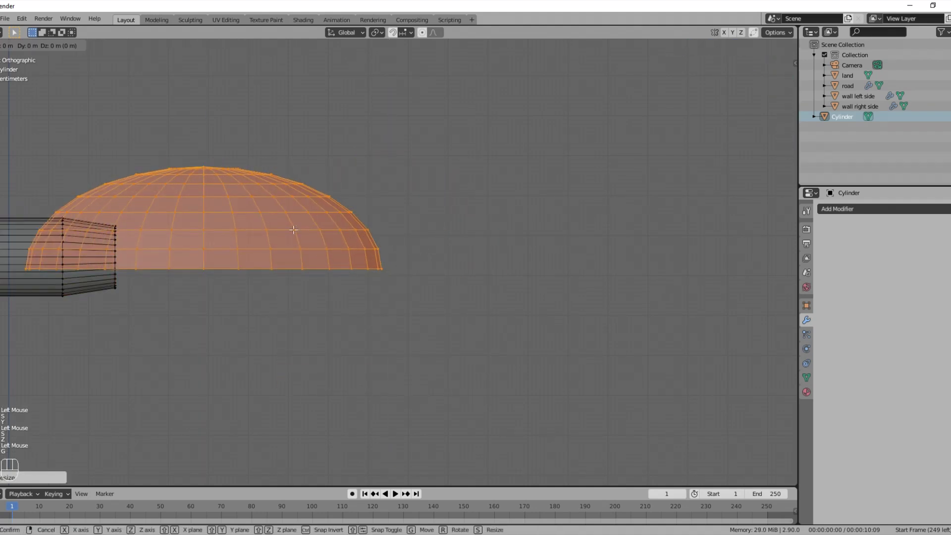
{"action": "left_click", "coordinate": [366, 317]}
{"action": "key", "text": "r"}
{"action": "left_click", "coordinate": [386, 338]}
{"action": "key", "text": "alt+z"}
{"action": "middle_click_drag", "start_coordinate": [384, 304], "coordinate": [406, 327]}
{"action": "scroll", "coordinate": [406, 326], "scroll_direction": "up", "scroll_amount": 3}
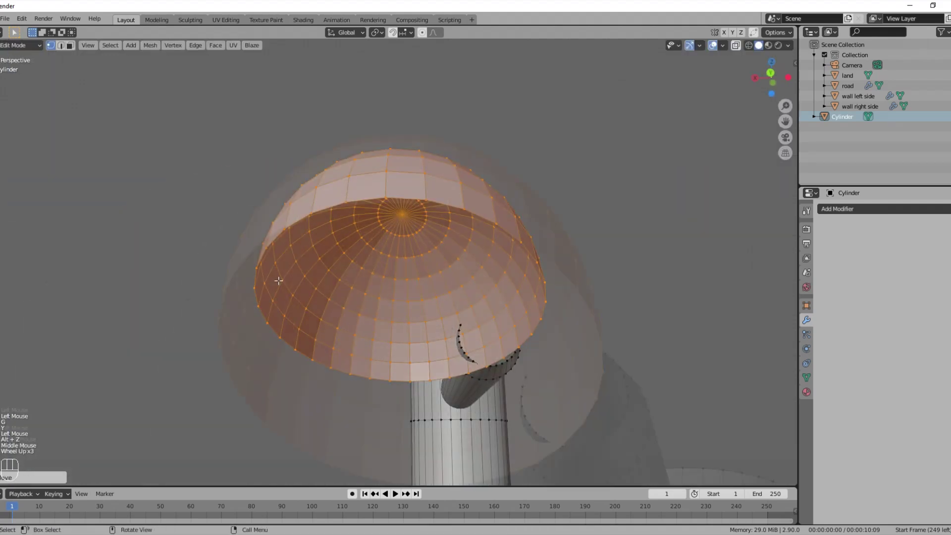
Move the hemisphere along X to centre it on the lamp arm
{"action": "key", "text": "KP_7"}
{"action": "scroll", "coordinate": [286, 282], "scroll_direction": "down", "scroll_amount": 11}
{"action": "scroll", "coordinate": [286, 282], "scroll_direction": "up", "scroll_amount": 2}
{"action": "key", "text": "g"}
{"action": "key", "text": "x"}
{"action": "left_click", "coordinate": [257, 282]}
{"action": "scroll", "coordinate": [277, 278], "scroll_direction": "up", "scroll_amount": 3}
{"action": "middle_click_drag", "start_coordinate": [277, 277], "coordinate": [287, 257]}
{"action": "scroll", "coordinate": [297, 223], "scroll_direction": "down", "scroll_amount": 4}
{"action": "scroll", "coordinate": [307, 218], "scroll_direction": "up", "scroll_amount": 4}
{"action": "middle_click_drag", "start_coordinate": [307, 218], "coordinate": [317, 211]}
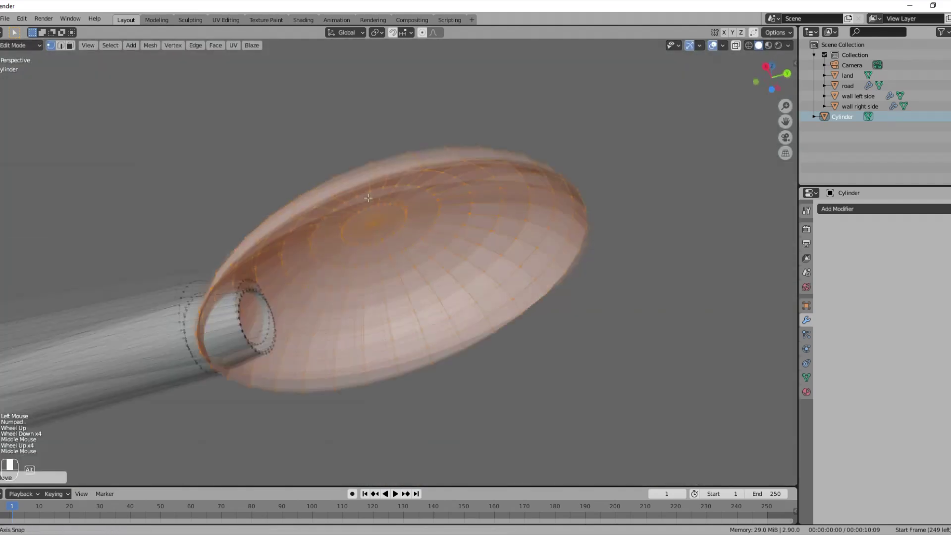
Fill the open underside of the hemisphere with a face and inset it to form a rim
{"action": "key", "text": "KP_1"}
{"action": "key", "text": "KP_3"}
{"action": "key", "text": "alt+z"}
{"action": "key", "text": "alt+a"}
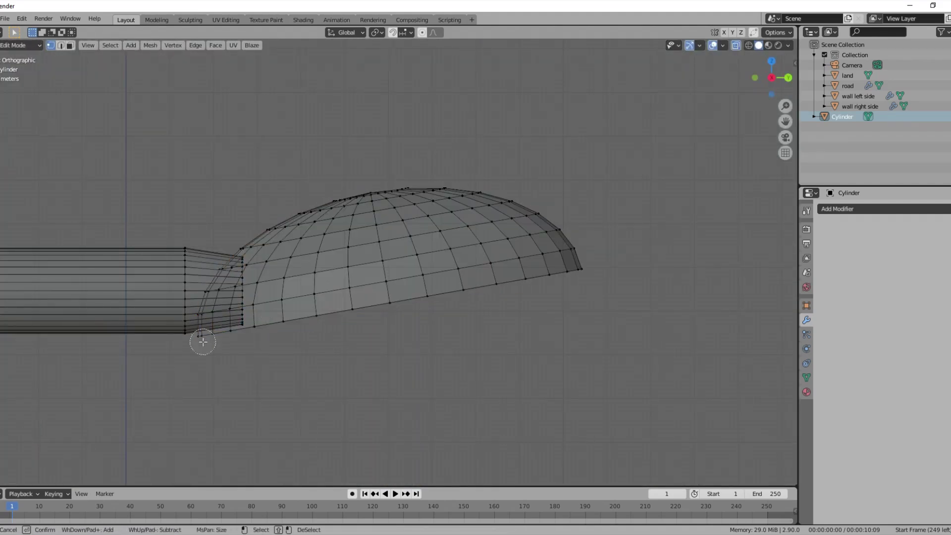
{"action": "key", "text": "f"}
{"action": "key", "text": "alt+z"}
{"action": "middle_click_drag", "start_coordinate": [607, 315], "coordinate": [500, 275]}
{"action": "key", "text": "i"}
{"action": "left_click", "coordinate": [577, 287]}
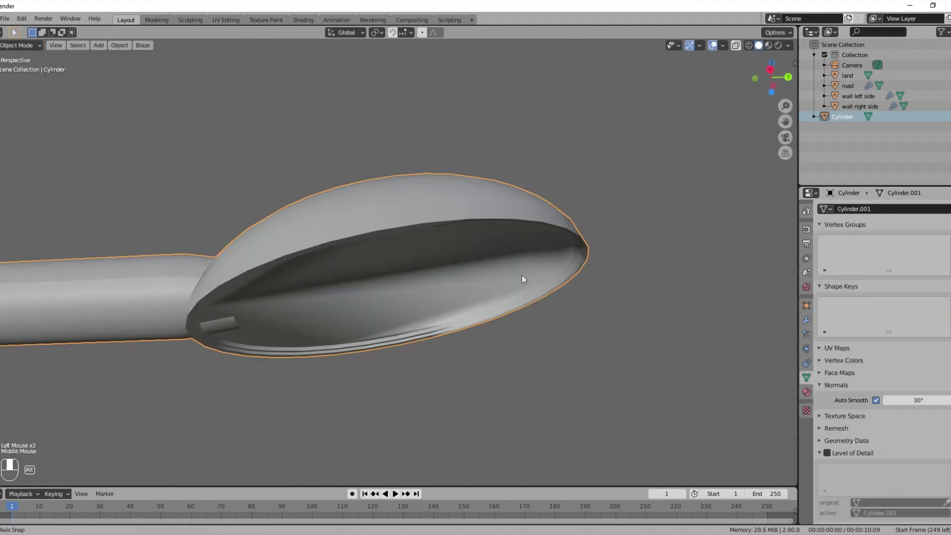
Resize the recessed underside face inside the lamp head's rim
{"action": "middle_click_drag", "start_coordinate": [523, 278], "coordinate": [516, 275]}
{"action": "left_click", "coordinate": [201, 285]}
{"action": "key", "text": "Tab"}
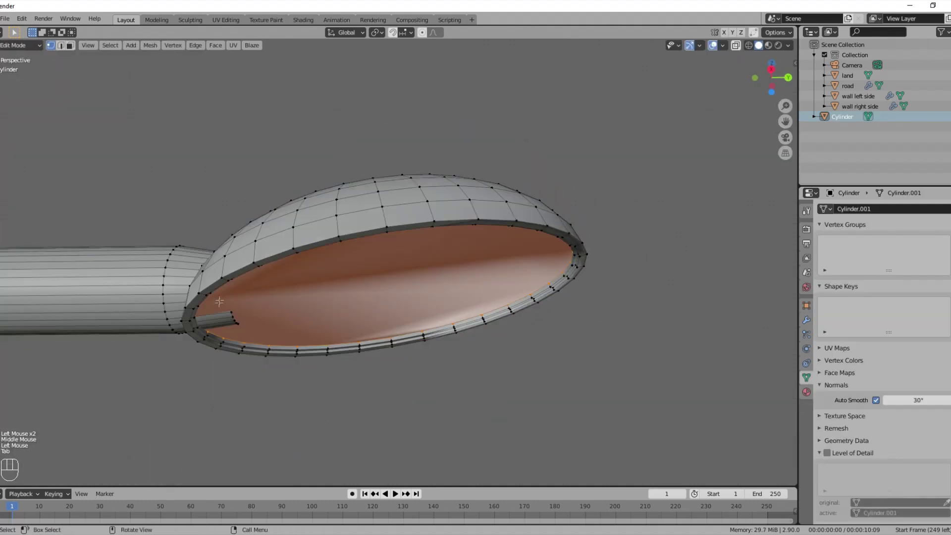
{"action": "key", "text": "KP_1"}
{"action": "key", "text": "KP_3"}
{"action": "key", "text": "alt+z"}
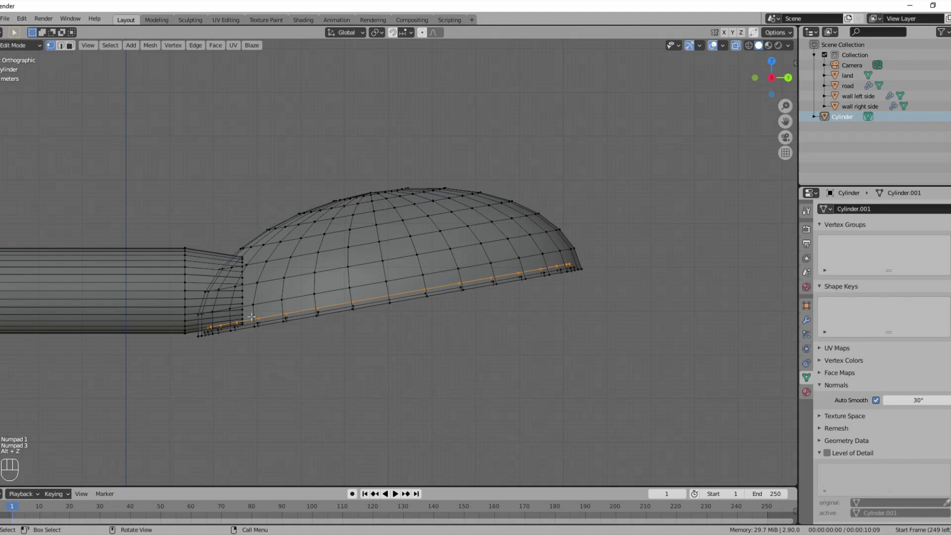
{"action": "scroll", "coordinate": [238, 320], "scroll_direction": "up", "scroll_amount": 3}
{"action": "key", "text": "s"}
{"action": "left_click", "coordinate": [615, 381]}
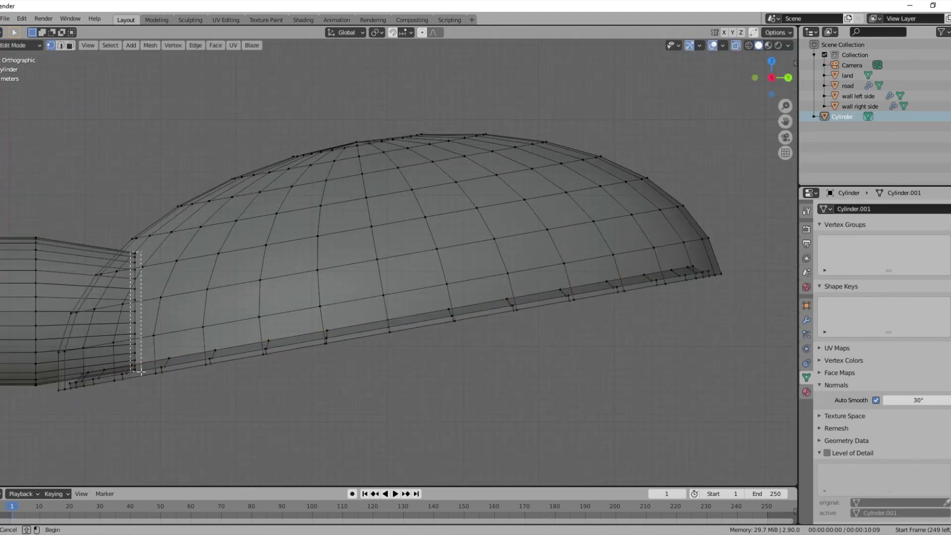
Scale down the end ring of the lamp arm so its tip fits inside the lamp head
{"action": "scroll", "coordinate": [343, 331], "scroll_direction": "up", "scroll_amount": 4}
{"action": "scroll", "coordinate": [297, 341], "scroll_direction": "down", "scroll_amount": 3}
{"action": "key", "text": "c"}
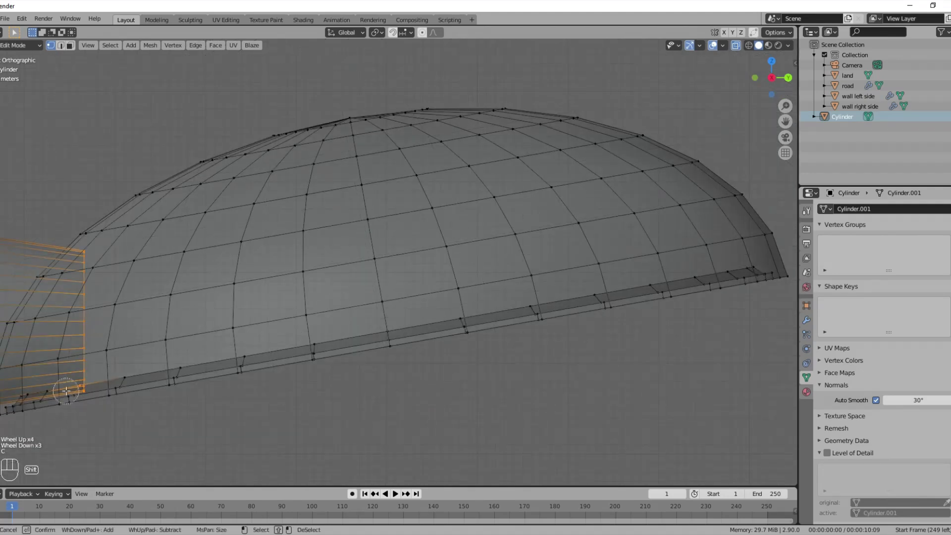
{"action": "left_click", "coordinate": [319, 372]}
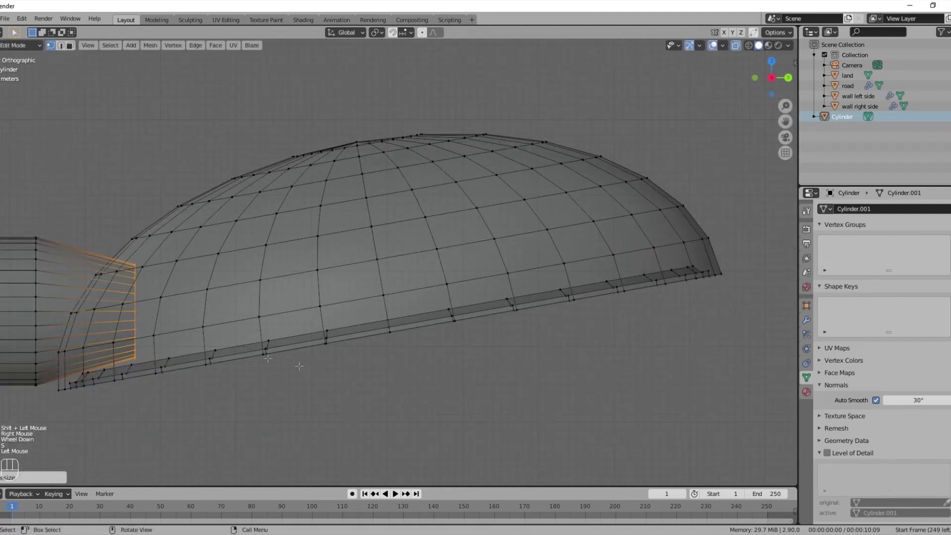
{"action": "key", "text": "Tab"}
{"action": "key", "text": "alt+z"}
{"action": "scroll", "coordinate": [239, 355], "scroll_direction": "down", "scroll_amount": 3}
{"action": "middle_click_drag", "start_coordinate": [240, 355], "coordinate": [243, 231]}
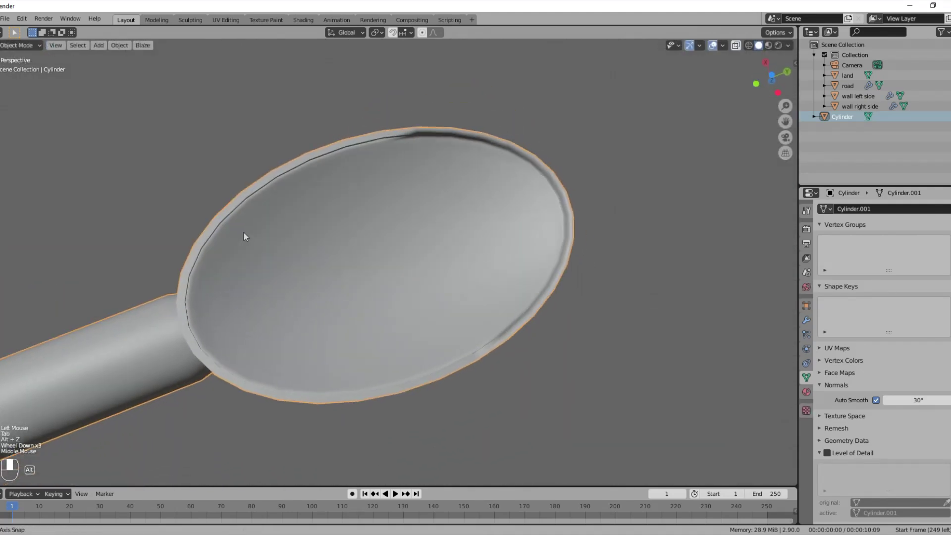
{"action": "scroll", "coordinate": [243, 231], "scroll_direction": "up", "scroll_amount": 3}
{"action": "scroll", "coordinate": [266, 312], "scroll_direction": "down", "scroll_amount": 2}
{"action": "middle_click_drag", "start_coordinate": [265, 311], "coordinate": [360, 315]}
Separate the linked lamp head geometry from the pole into its own object and select it
{"action": "key", "text": "Tab"}
{"action": "key", "text": "l"}
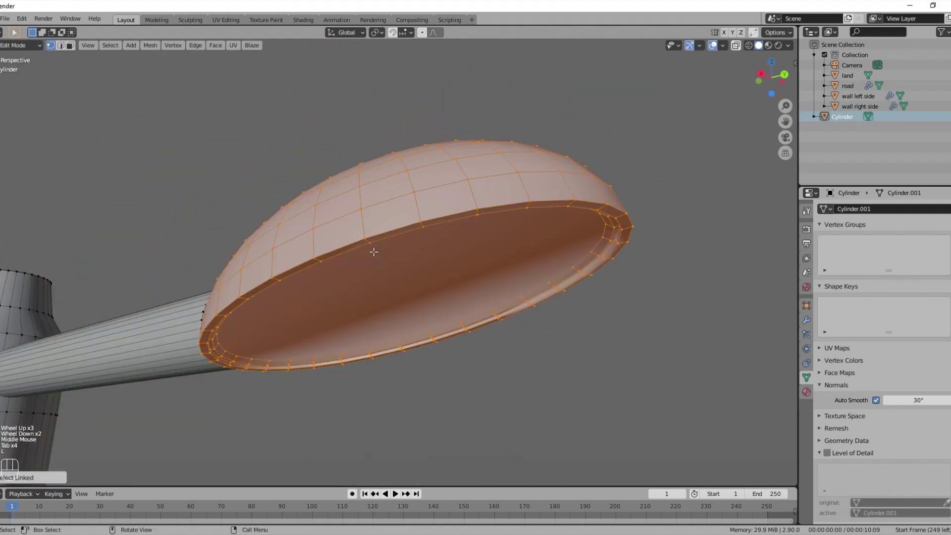
{"action": "key", "text": "p"}
{"action": "key", "text": "Tab"}
{"action": "left_click", "coordinate": [290, 255], "text": "alt"}
{"action": "middle_click_drag", "start_coordinate": [290, 255], "coordinate": [317, 248]}
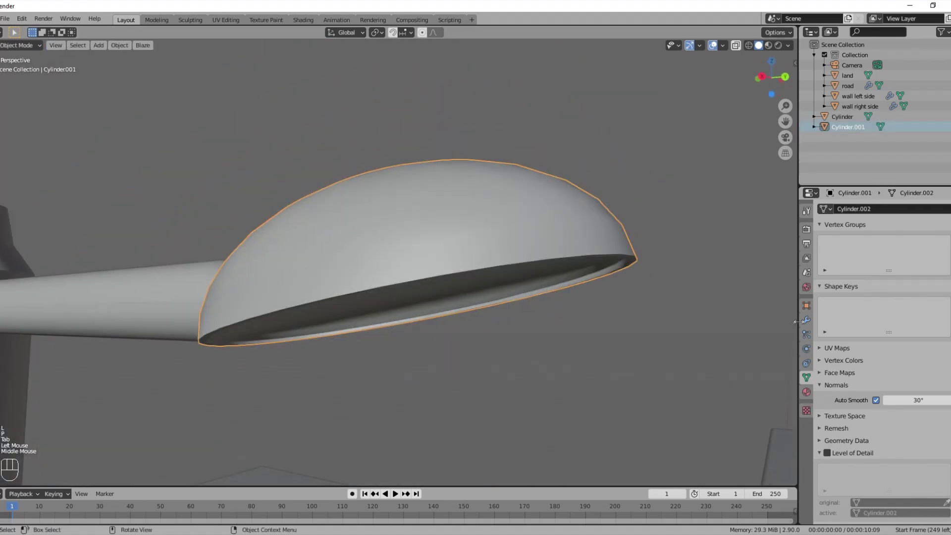
Add a Subdivision Surface modifier to the separated lamp head
{"action": "left_click", "coordinate": [807, 320]}
{"action": "left_click", "coordinate": [842, 232]}
{"action": "left_click", "coordinate": [746, 381]}
{"action": "scroll", "coordinate": [573, 342], "scroll_direction": "down", "scroll_amount": 3}
{"action": "middle_click_drag", "start_coordinate": [573, 341], "coordinate": [501, 265]}
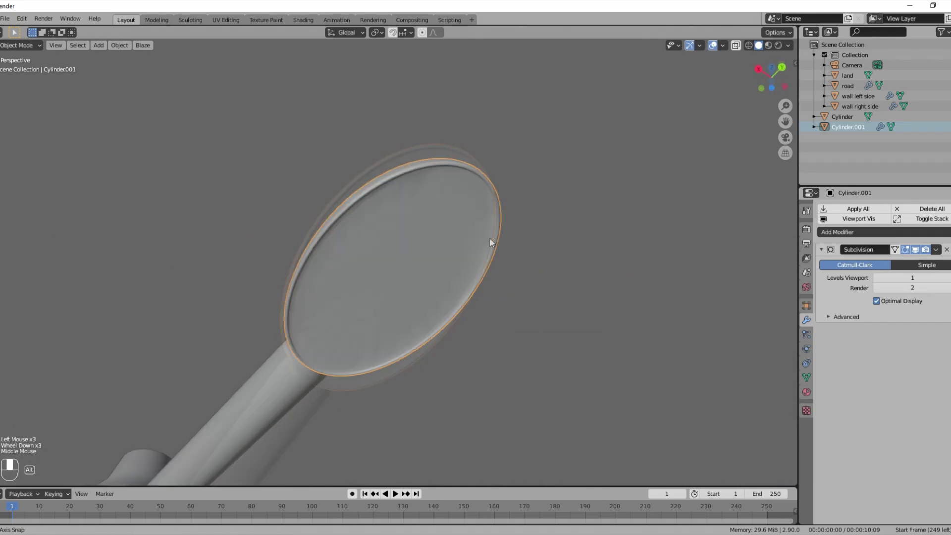
Inset the lamp head's underside face to tighten the smoothed rim
{"action": "scroll", "coordinate": [501, 265], "scroll_direction": "up", "scroll_amount": 4}
{"action": "key", "text": "Tab"}
{"action": "left_click", "coordinate": [517, 248]}
{"action": "key", "text": "i"}
{"action": "left_click", "coordinate": [714, 319]}
{"action": "key", "text": "Tab"}
{"action": "middle_click_drag", "start_coordinate": [713, 318], "coordinate": [479, 360]}
{"action": "scroll", "coordinate": [562, 300], "scroll_direction": "down", "scroll_amount": 4}
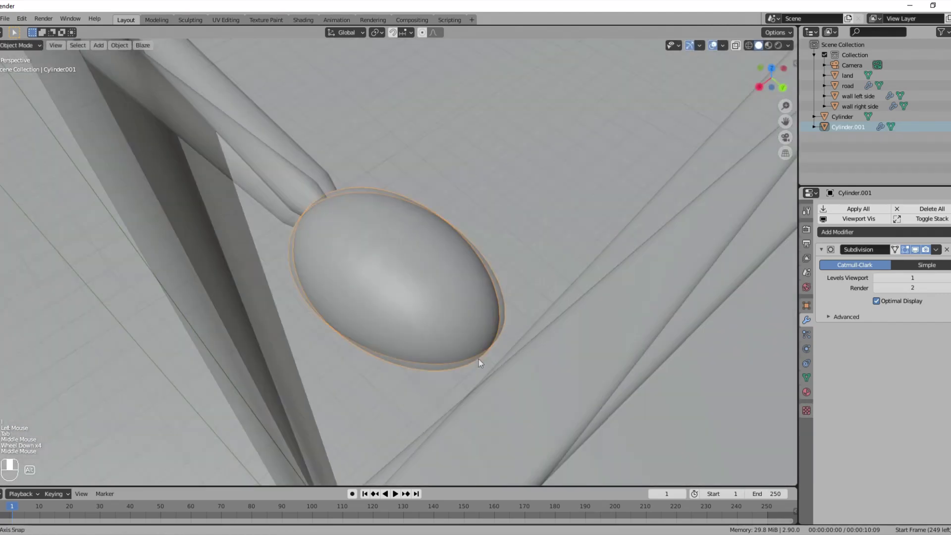
{"action": "key", "text": "s"}
{"action": "key", "text": "y"}
{"action": "right_click", "coordinate": [476, 353]}
Scale the lamp head's entire mesh along X
{"action": "scroll", "coordinate": [476, 354], "scroll_direction": "down", "scroll_amount": 6}
{"action": "scroll", "coordinate": [422, 272], "scroll_direction": "up", "scroll_amount": 4}
{"action": "key", "text": "Tab"}
{"action": "key", "text": "a"}
{"action": "key", "text": "s"}
{"action": "key", "text": "y"}
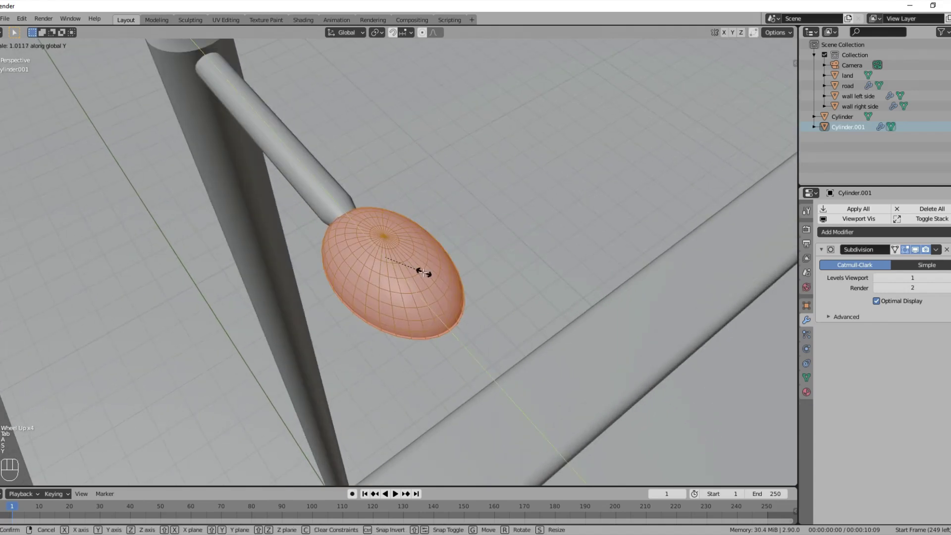
{"action": "key", "text": "x"}
{"action": "left_click", "coordinate": [429, 267]}
Apply the lamp head's Subdivision modifier
{"action": "middle_click_drag", "start_coordinate": [380, 255], "coordinate": [410, 213]}
{"action": "key", "text": "Tab"}
{"action": "middle_click_drag", "start_coordinate": [411, 280], "coordinate": [408, 226]}
{"action": "left_click", "coordinate": [936, 252]}
{"action": "left_click", "coordinate": [927, 261]}
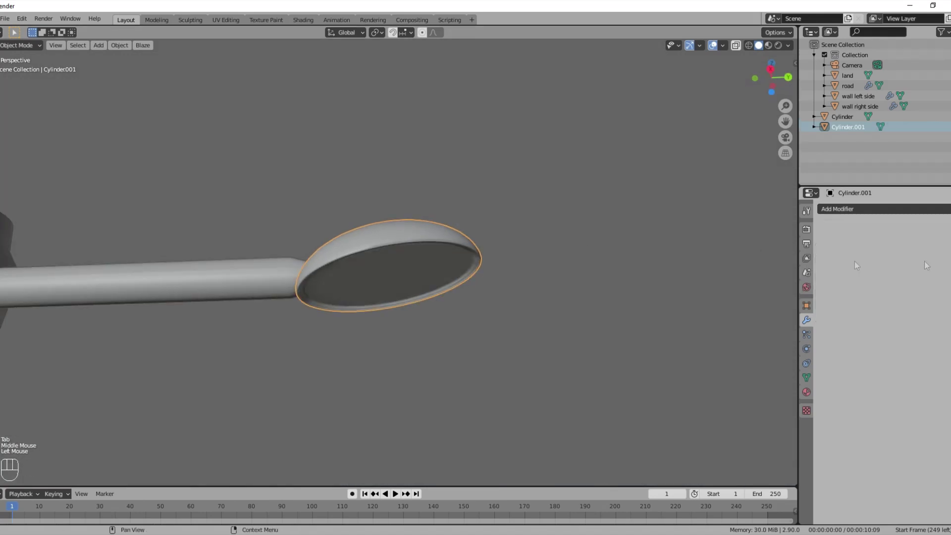
Join the lamp head with the pole and arm into a single object
{"action": "left_click", "coordinate": [259, 270], "text": "shift"}
{"action": "scroll", "coordinate": [262, 280], "scroll_direction": "down", "scroll_amount": 4}
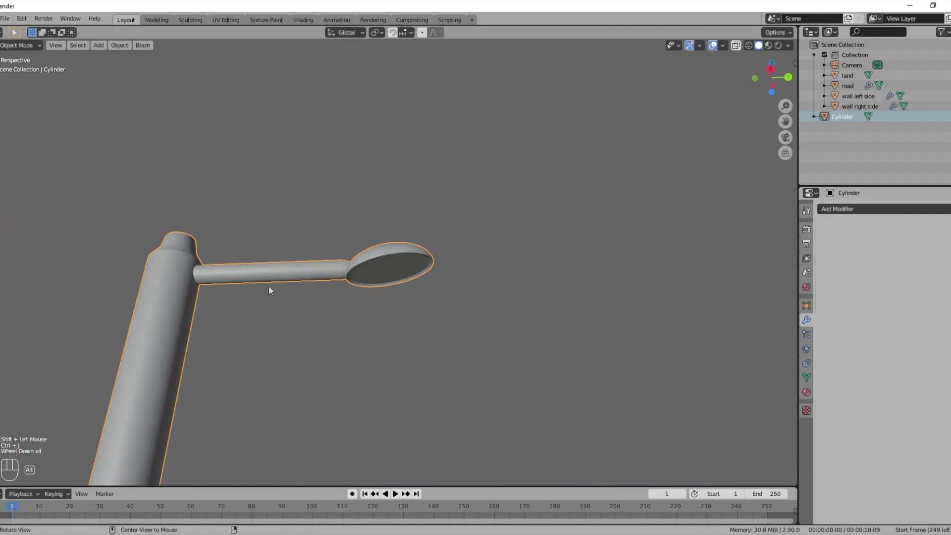
{"action": "middle_click_drag", "start_coordinate": [270, 291], "coordinate": [272, 328]}
{"action": "scroll", "coordinate": [250, 327], "scroll_direction": "down", "scroll_amount": 9}
Add an Array modifier to the street lamp with a count of 6 and a relative X offset of -31.8
{"action": "key", "text": "KP_0"}
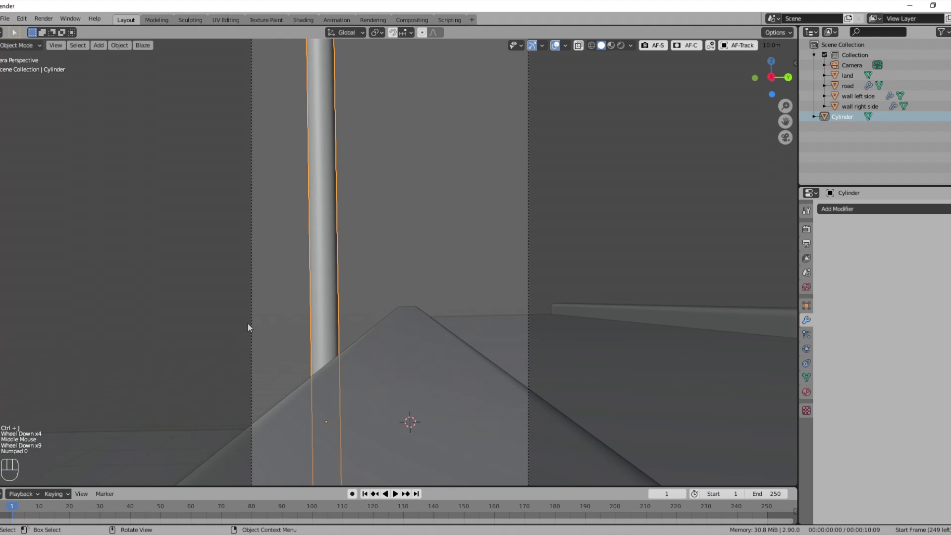
{"action": "left_click", "coordinate": [851, 208]}
{"action": "left_click", "coordinate": [743, 233]}
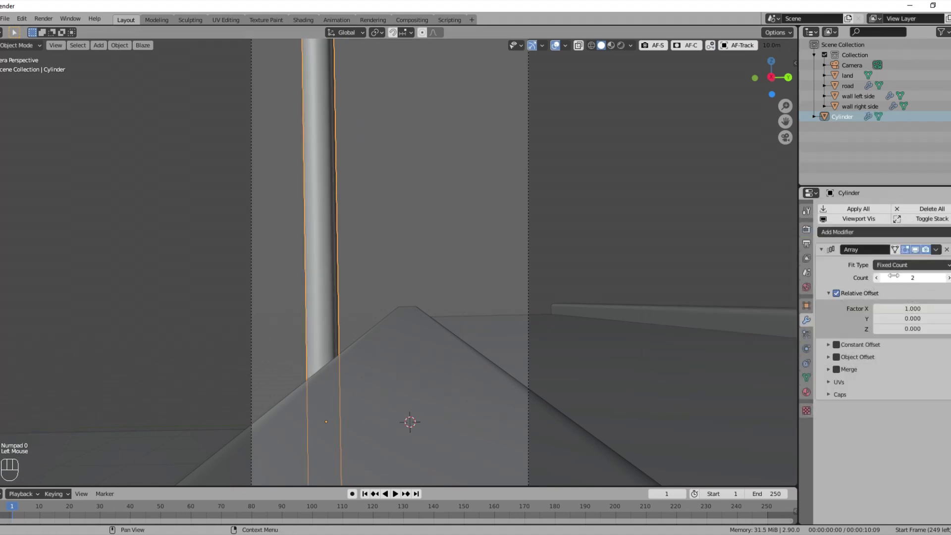
{"action": "left_click_drag", "start_coordinate": [908, 310], "coordinate": [908, 309]}
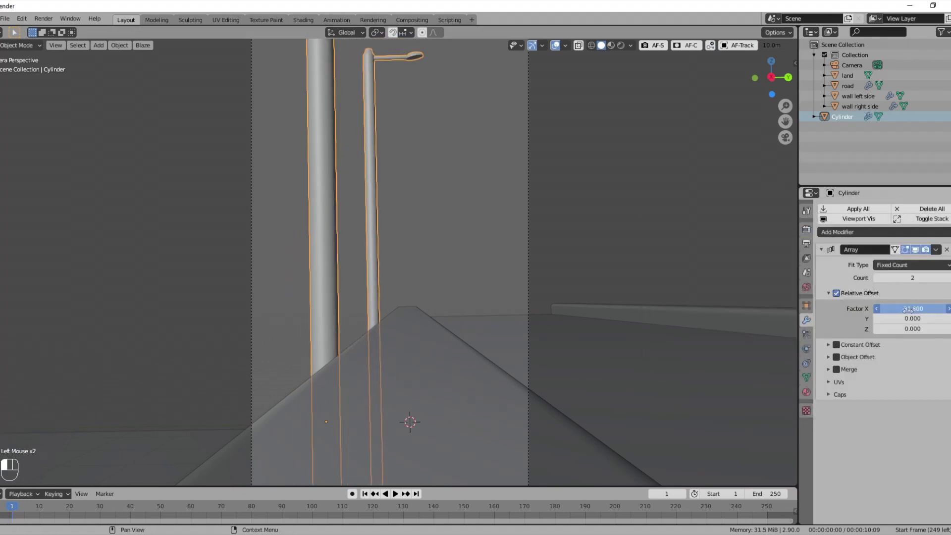
{"action": "left_click", "coordinate": [949, 277]}
{"action": "left_click", "coordinate": [948, 277]}
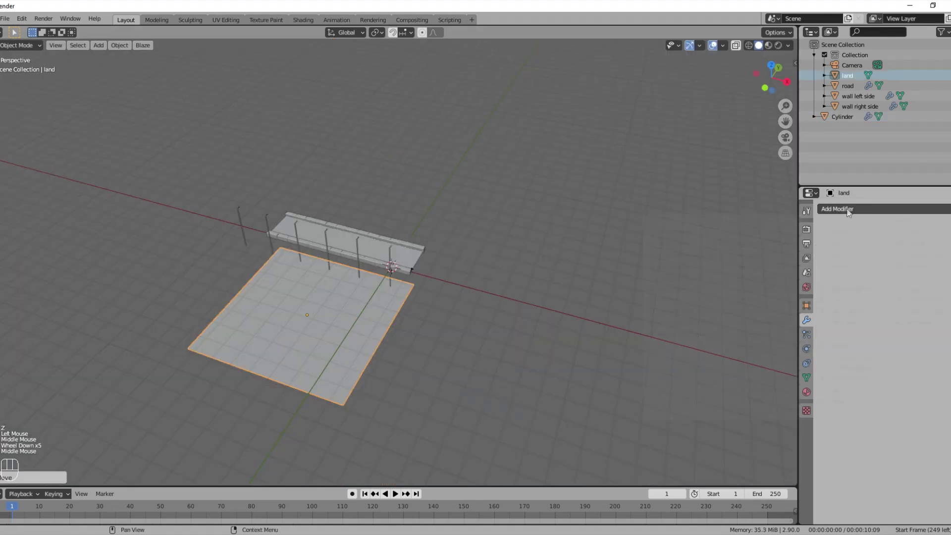
Add an Array modifier to the land plane and rotate the plane 180° about Z
{"action": "left_click", "coordinate": [837, 232]}
{"action": "left_click", "coordinate": [748, 228]}
{"action": "type", "text": "r"}
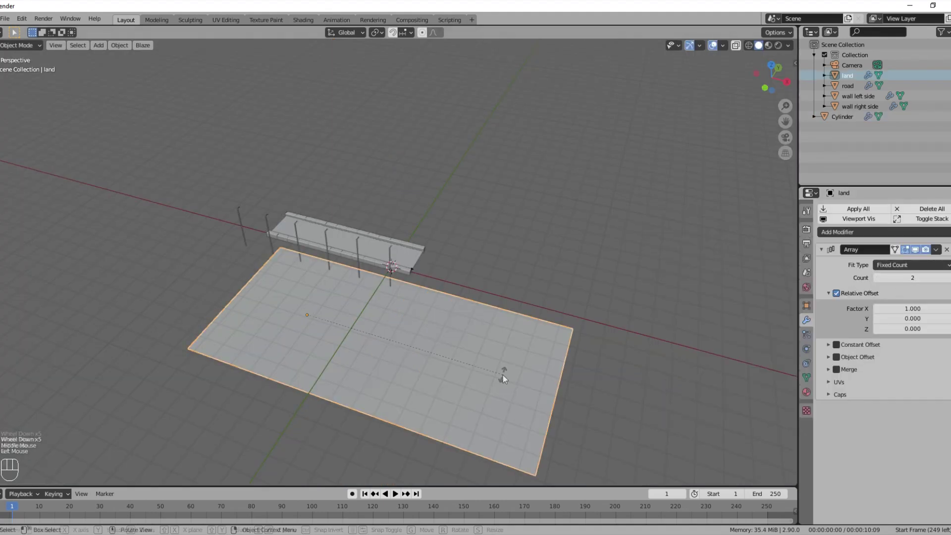
{"action": "type", "text": "z180"}
{"action": "left_click", "coordinate": [500, 376]}
{"action": "scroll", "coordinate": [510, 366], "scroll_direction": "up", "scroll_amount": 2}
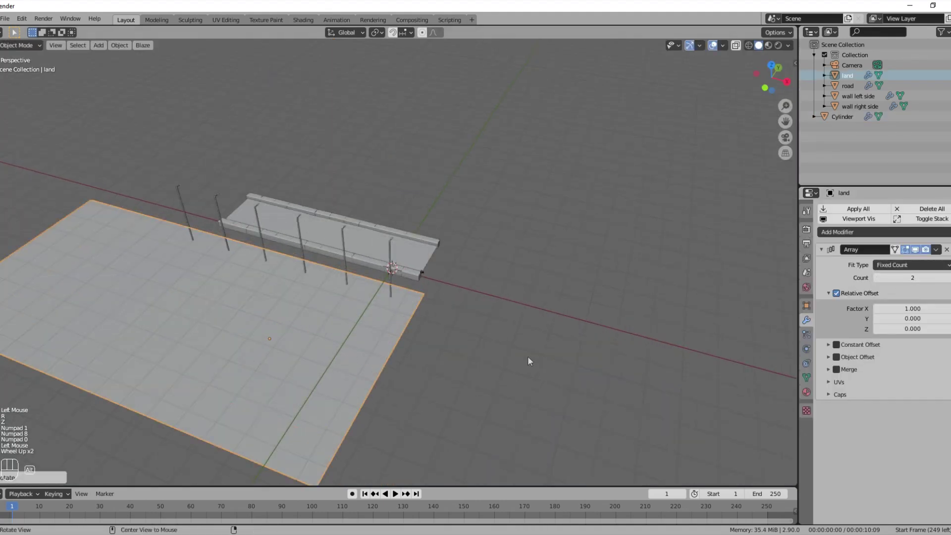
{"action": "middle_click_drag", "start_coordinate": [529, 361], "coordinate": [439, 346]}
{"action": "scroll", "coordinate": [440, 344], "scroll_direction": "up", "scroll_amount": 3}
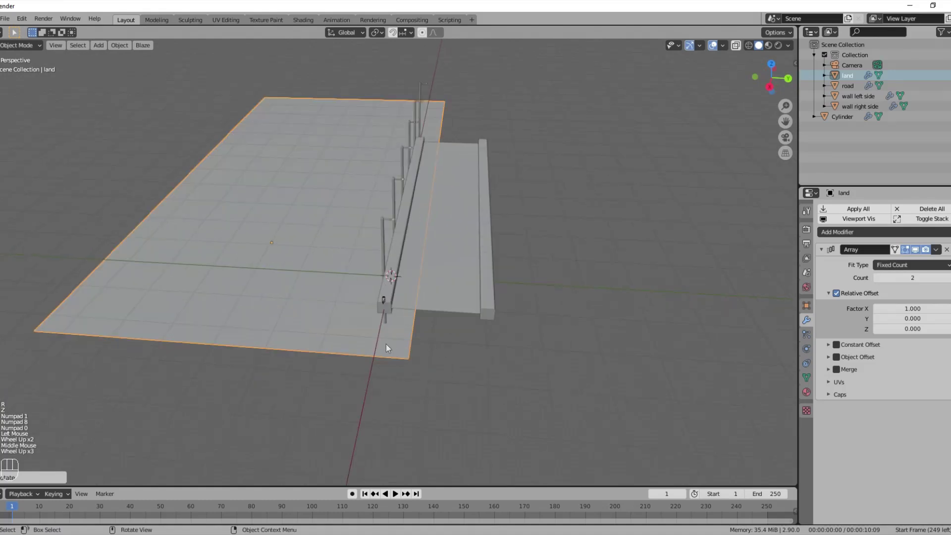
Add a second Array modifier to the land with relative offset X 0 and Y -1.2, placing a copy across the road
{"action": "left_click", "coordinate": [821, 250]}
{"action": "left_click", "coordinate": [842, 233]}
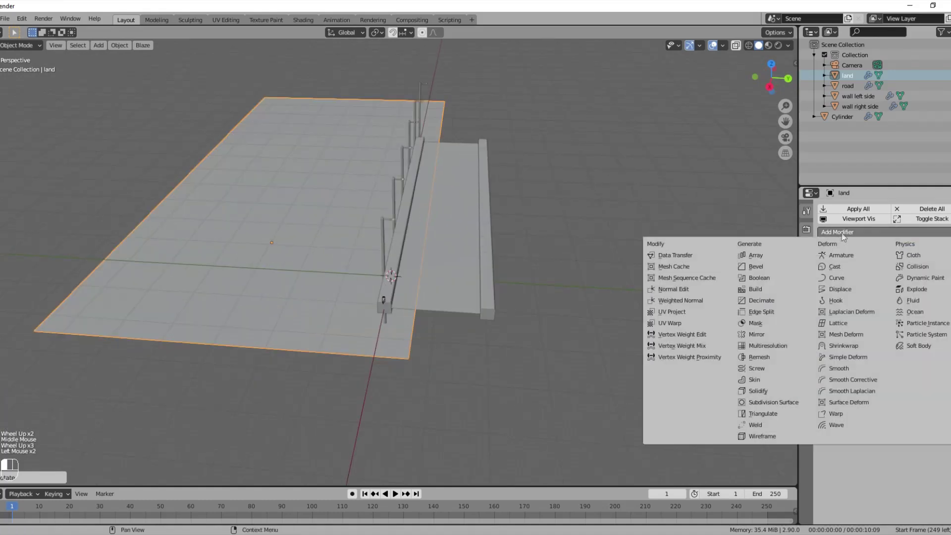
{"action": "left_click", "coordinate": [796, 261]}
{"action": "key", "text": "Return"}
{"action": "left_click_drag", "start_coordinate": [920, 333], "coordinate": [921, 333]}
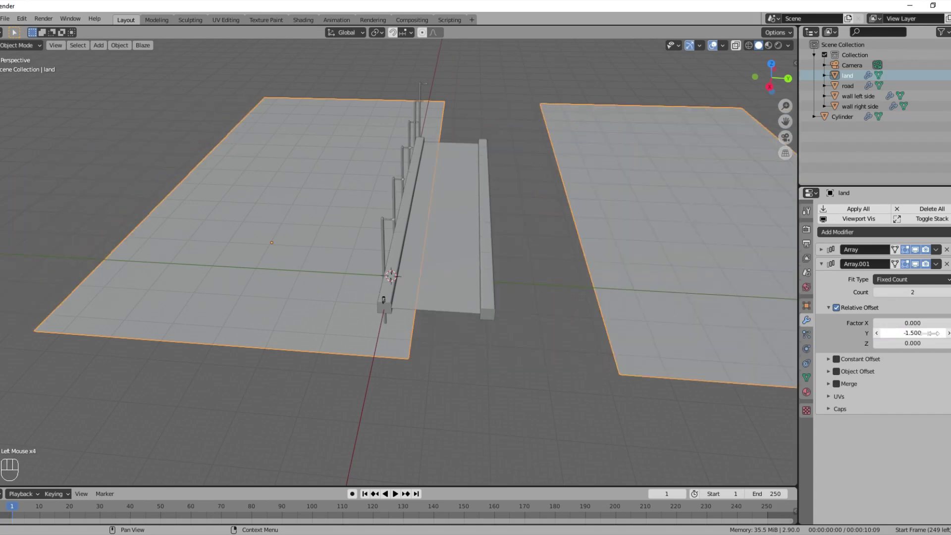
{"action": "left_click", "coordinate": [949, 333]}
{"action": "left_click", "coordinate": [949, 333]}
{"action": "left_click", "coordinate": [949, 332]}
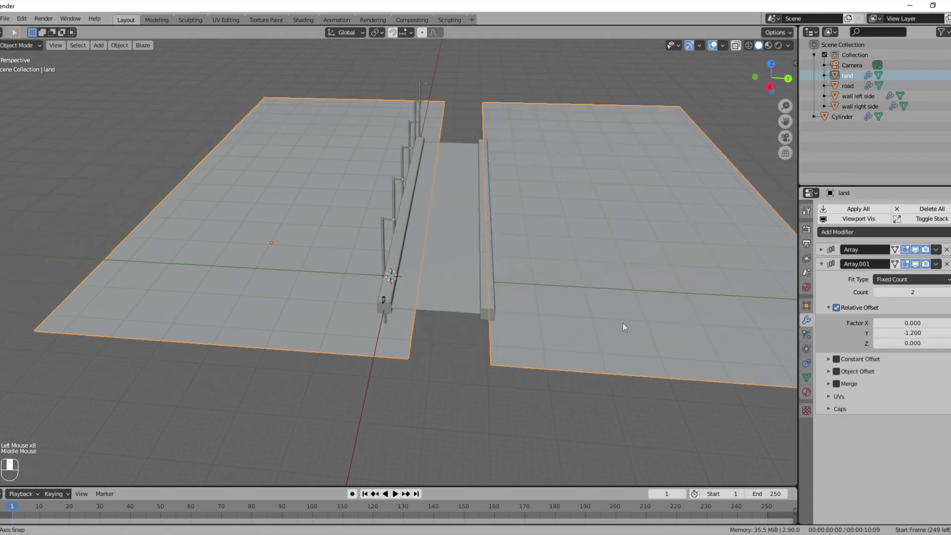
Duplicate the row of street lamps along Y to the opposite side of the road
{"action": "middle_click_drag", "start_coordinate": [622, 323], "coordinate": [625, 290]}
{"action": "scroll", "coordinate": [625, 290], "scroll_direction": "up", "scroll_amount": 4}
{"action": "left_click", "coordinate": [374, 240]}
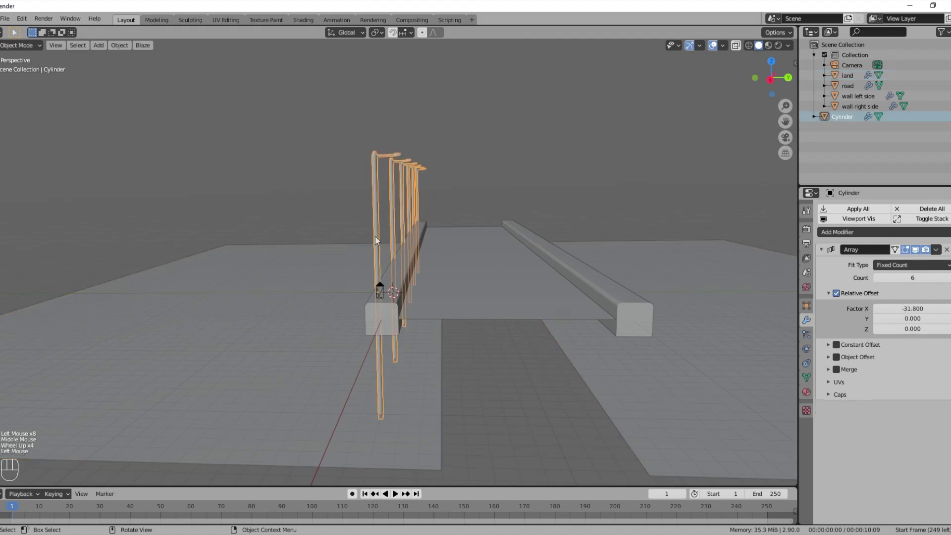
{"action": "key", "text": "shift+d"}
{"action": "key", "text": "y"}
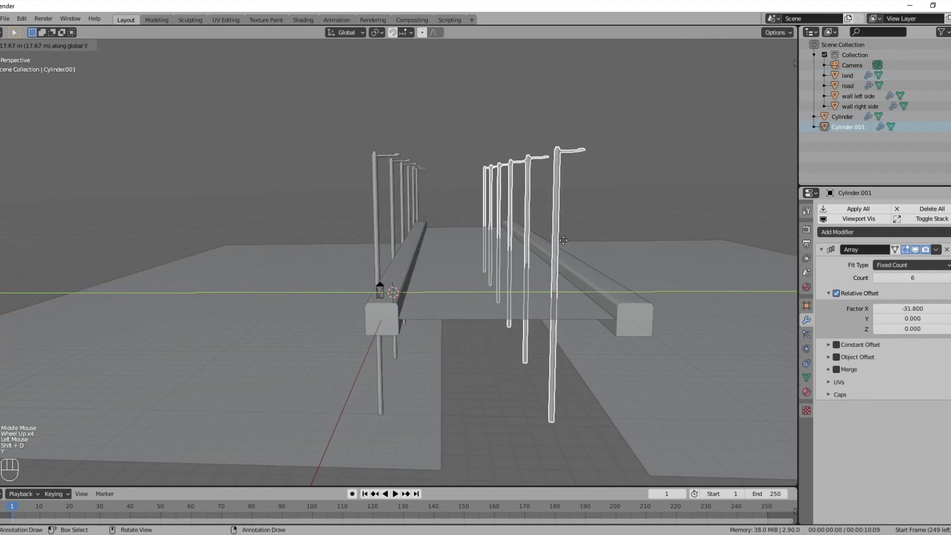
{"action": "left_click", "coordinate": [636, 239]}
Move the duplicated lamp row along Y in top view so its poles line up with the right wall
{"action": "key", "text": "KP_7"}
{"action": "key", "text": "KP_Decimal"}
{"action": "scroll", "coordinate": [646, 240], "scroll_direction": "up", "scroll_amount": 6}
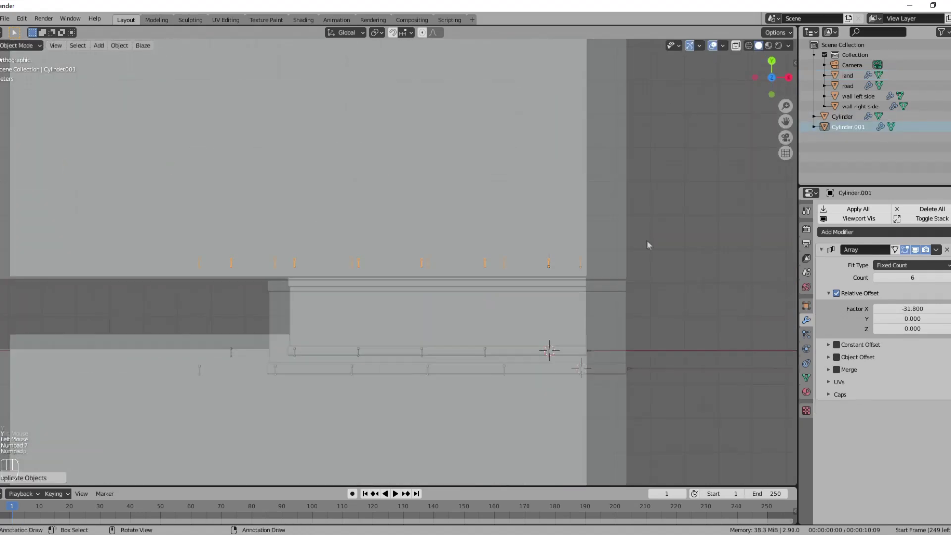
{"action": "key", "text": "g"}
{"action": "key", "text": "y"}
{"action": "left_click", "coordinate": [650, 274]}
Rotate the duplicated lamp row 180° about Z and set its array's relative X offset to 31.8
{"action": "left_click", "coordinate": [899, 309]}
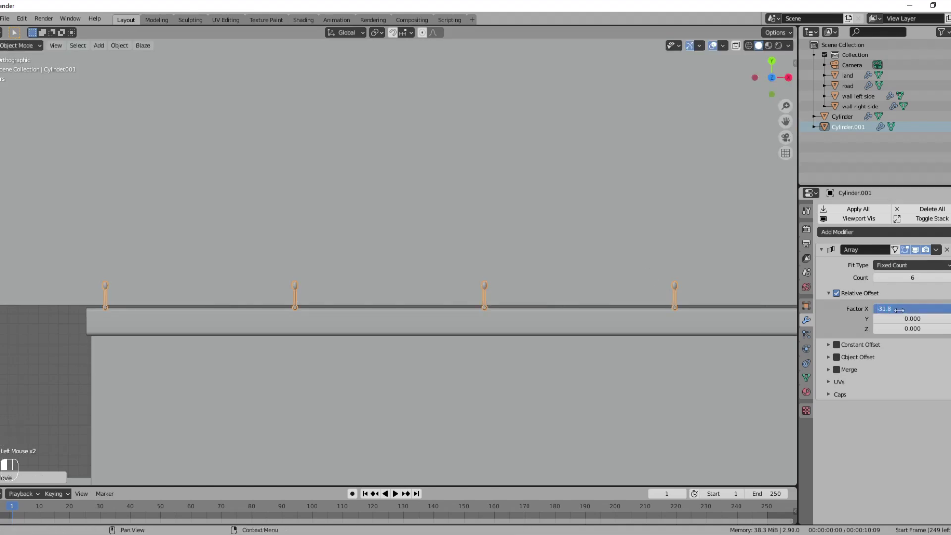
{"action": "key", "text": "Escape"}
{"action": "scroll", "coordinate": [547, 329], "scroll_direction": "down", "scroll_amount": 6}
{"action": "scroll", "coordinate": [547, 329], "scroll_direction": "up", "scroll_amount": 4}
{"action": "type", "text": "rz180"}
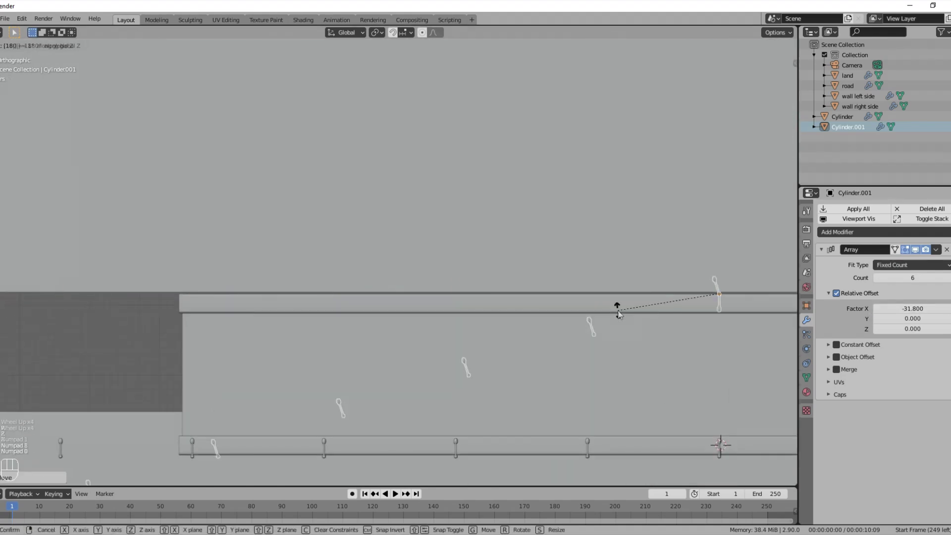
{"action": "left_click", "coordinate": [618, 314]}
Raise the road's Array count to extend the road far beyond the lamp rows
{"action": "middle_click_drag", "start_coordinate": [336, 317], "coordinate": [213, 235]}
{"action": "scroll", "coordinate": [213, 235], "scroll_direction": "down", "scroll_amount": 4}
{"action": "left_click", "coordinate": [416, 317]}
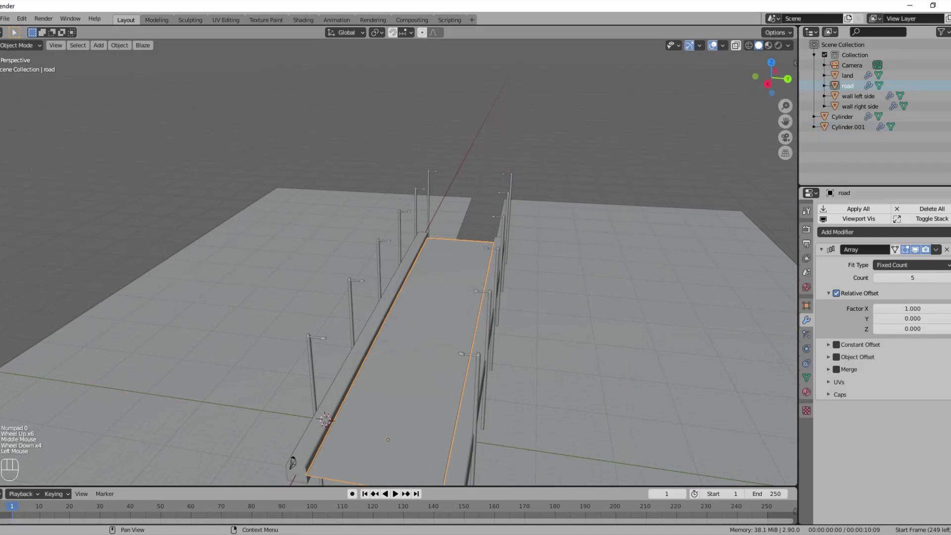
{"action": "left_click", "coordinate": [949, 279]}
{"action": "left_click", "coordinate": [949, 278]}
{"action": "left_click", "coordinate": [948, 278]}
{"action": "left_click", "coordinate": [949, 278]}
{"action": "key", "text": "Return"}
Raise the count of the land's first Array modifier so the ground extends along the lengthened road
{"action": "left_click", "coordinate": [601, 331]}
{"action": "left_click", "coordinate": [821, 262]}
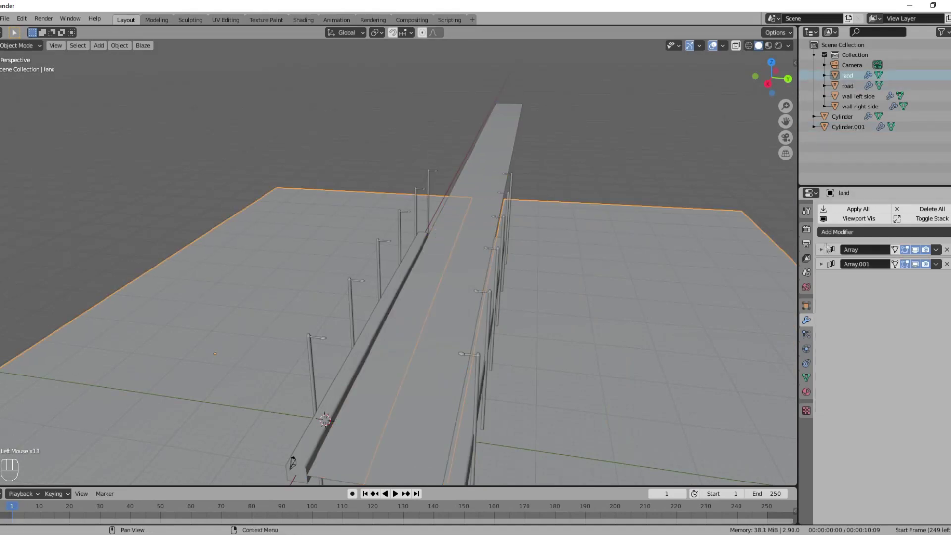
{"action": "left_click", "coordinate": [821, 250]}
{"action": "left_click", "coordinate": [949, 278]}
{"action": "double_click", "coordinate": [949, 278]}
{"action": "key", "text": "Return"}
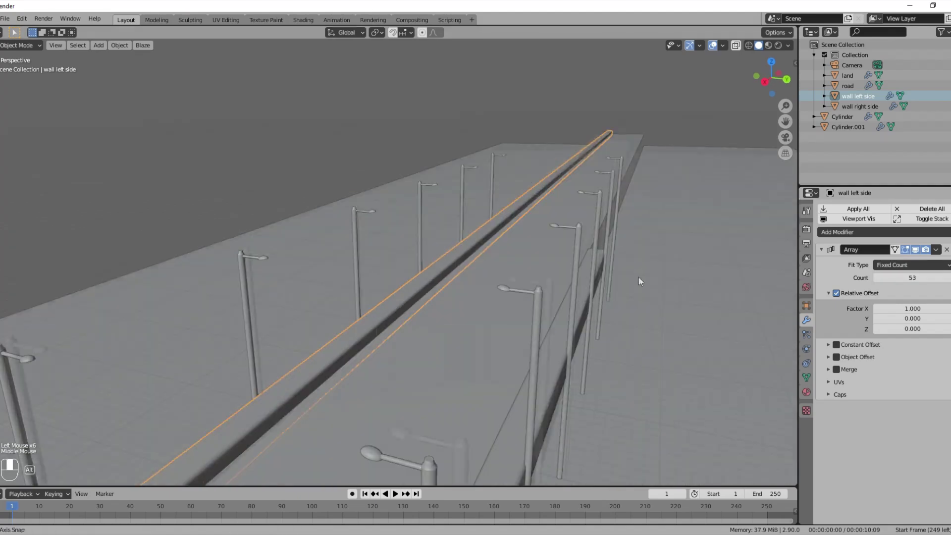
Raise the right wall's Array count to run it along the lengthened road, and check the camera view
{"action": "left_click", "coordinate": [569, 298]}
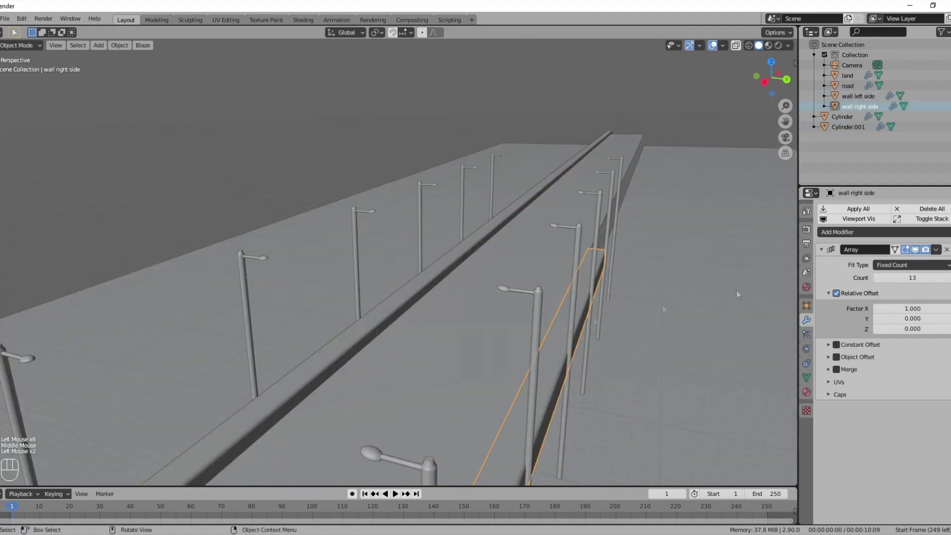
{"action": "scroll", "coordinate": [492, 362], "scroll_direction": "down", "scroll_amount": 2}
{"action": "middle_click_drag", "start_coordinate": [544, 322], "coordinate": [492, 362], "text": "alt"}
{"action": "scroll", "coordinate": [491, 362], "scroll_direction": "down", "scroll_amount": 8}
{"action": "key", "text": "KP_0"}
{"action": "key", "text": "z"}
{"action": "key", "text": "z"}
Raise the Array count of the right-hand lamp row so the lamps continue to the far end of the road
{"action": "middle_click_drag", "start_coordinate": [416, 363], "coordinate": [421, 404]}
{"action": "scroll", "coordinate": [421, 403], "scroll_direction": "down", "scroll_amount": 5}
{"action": "left_click", "coordinate": [522, 386]}
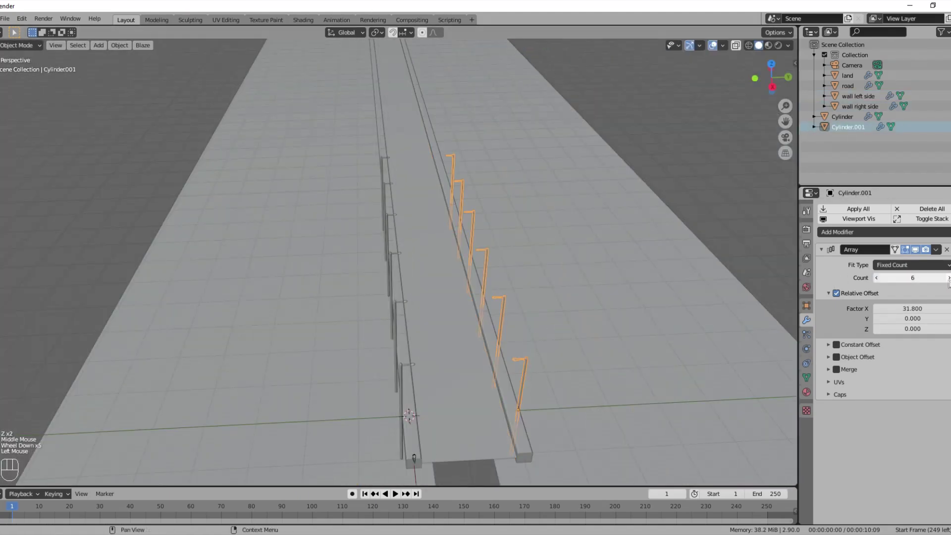
{"action": "left_click", "coordinate": [949, 280]}
{"action": "left_click", "coordinate": [949, 280]}
{"action": "left_click", "coordinate": [948, 280]}
{"action": "scroll", "coordinate": [694, 302], "scroll_direction": "down", "scroll_amount": 4}
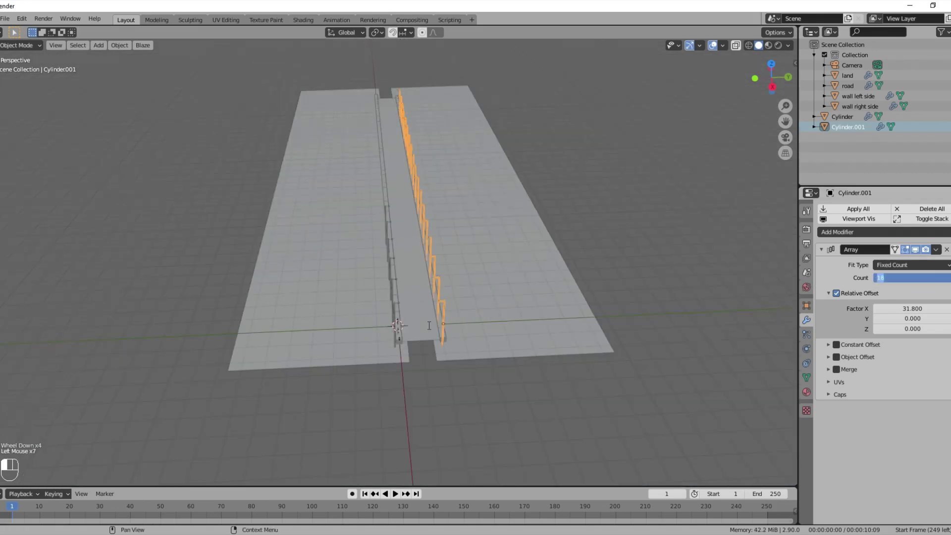
{"action": "left_click", "coordinate": [429, 325]}
Set the Array count of the left-hand lamp row to 20 so it follows the lengthened road
{"action": "scroll", "coordinate": [429, 326], "scroll_direction": "up", "scroll_amount": 6}
{"action": "middle_click_drag", "start_coordinate": [429, 339], "coordinate": [403, 318]}
{"action": "left_click", "coordinate": [373, 300]}
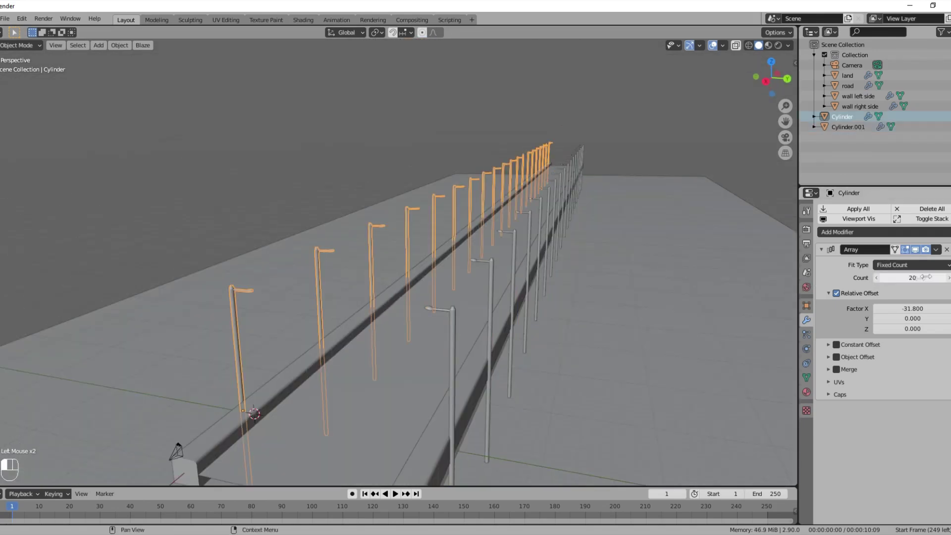
{"action": "key", "text": "KP_0"}
{"action": "scroll", "coordinate": [357, 376], "scroll_direction": "up", "scroll_amount": 1}
{"action": "scroll", "coordinate": [357, 376], "scroll_direction": "down", "scroll_amount": 1}
{"action": "mouse_move", "coordinate": [914, 308]}
{"action": "left_mouse_down"}
{"action": "mouse_move", "coordinate": [906, 309]}
{"action": "mouse_move", "coordinate": [920, 310]}
{"action": "left_mouse_up"}
{"action": "scroll", "coordinate": [649, 278], "scroll_direction": "down", "scroll_amount": 3}
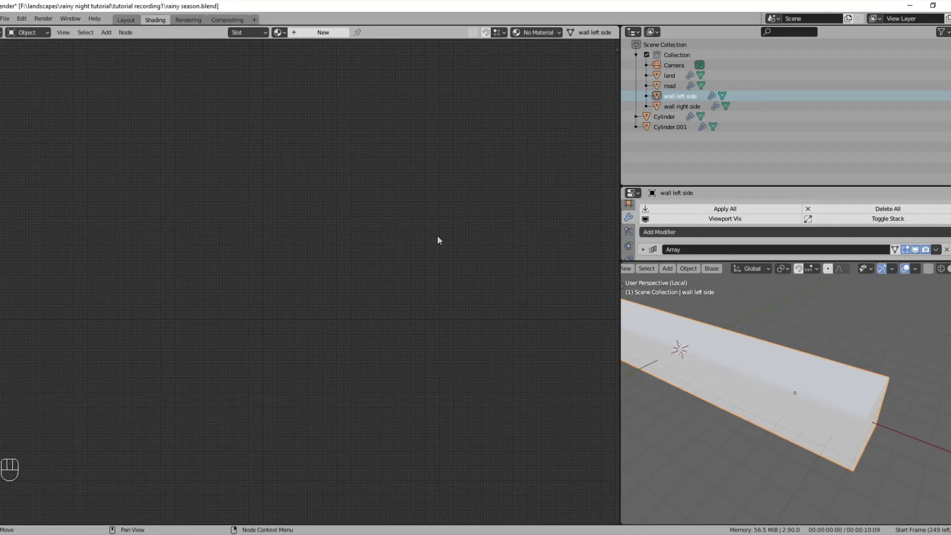
Assign the existing material to the left wall and rename it "concrete wall"
{"action": "left_click", "coordinate": [279, 33]}
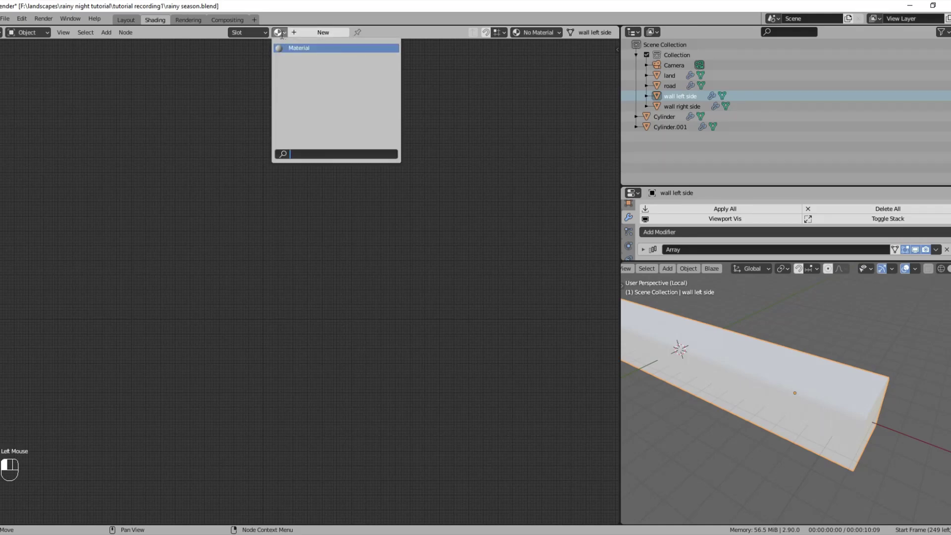
{"action": "left_click", "coordinate": [292, 48]}
{"action": "scroll", "coordinate": [307, 73], "scroll_direction": "up", "scroll_amount": 1}
{"action": "double_click", "coordinate": [307, 36]}
{"action": "type", "text": "concrete wall"}
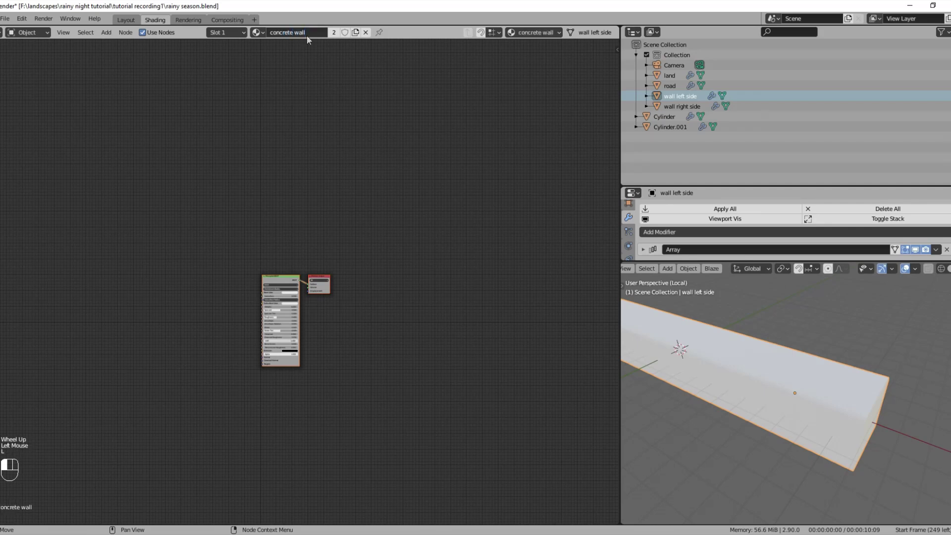
{"action": "scroll", "coordinate": [257, 291], "scroll_direction": "up", "scroll_amount": 18}
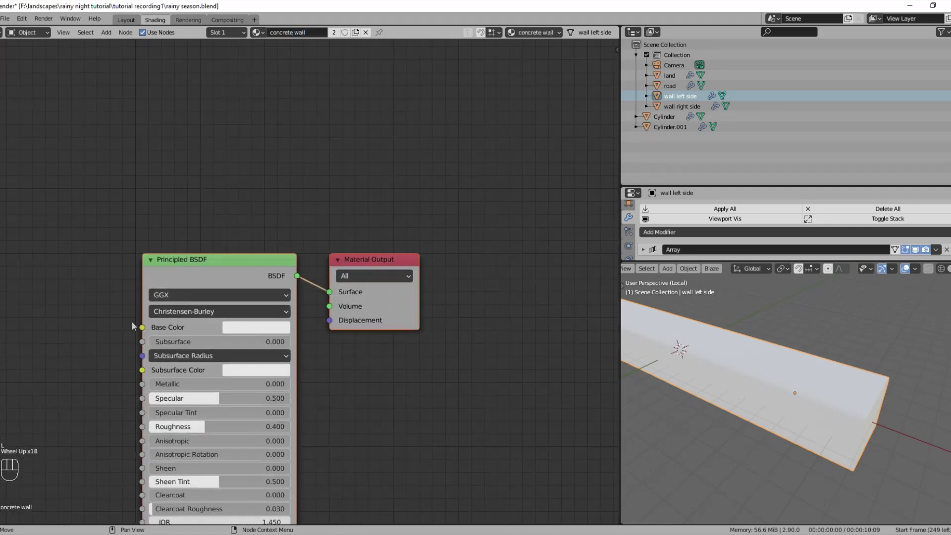
{"action": "middle_click_drag", "start_coordinate": [133, 326], "coordinate": [273, 263]}
{"action": "scroll", "coordinate": [272, 263], "scroll_direction": "up", "scroll_amount": 3}
{"action": "middle_click_drag", "start_coordinate": [335, 204], "coordinate": [385, 177]}
{"action": "scroll", "coordinate": [338, 206], "scroll_direction": "down", "scroll_amount": 4}
{"action": "left_click", "coordinate": [341, 202]}
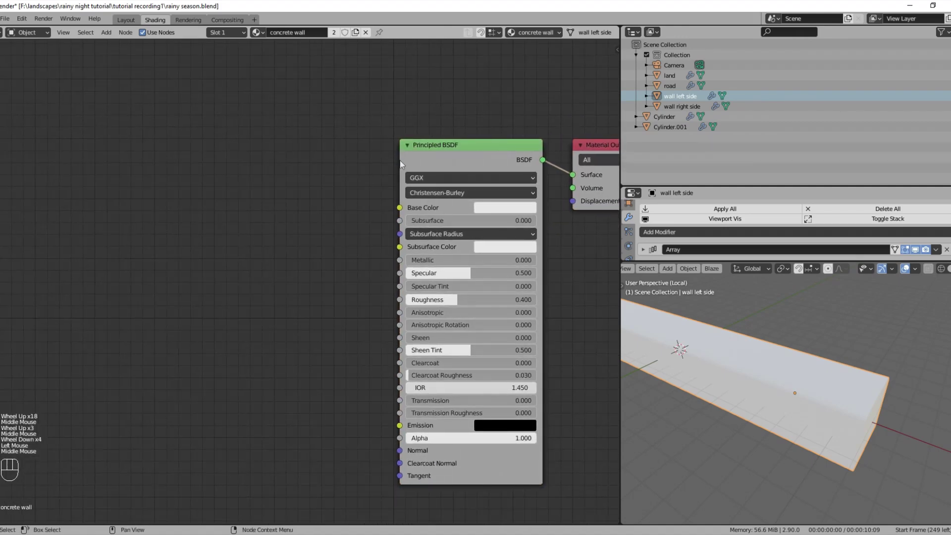
{"action": "left_click", "coordinate": [426, 149]}
{"action": "key", "text": "ctrl+t"}
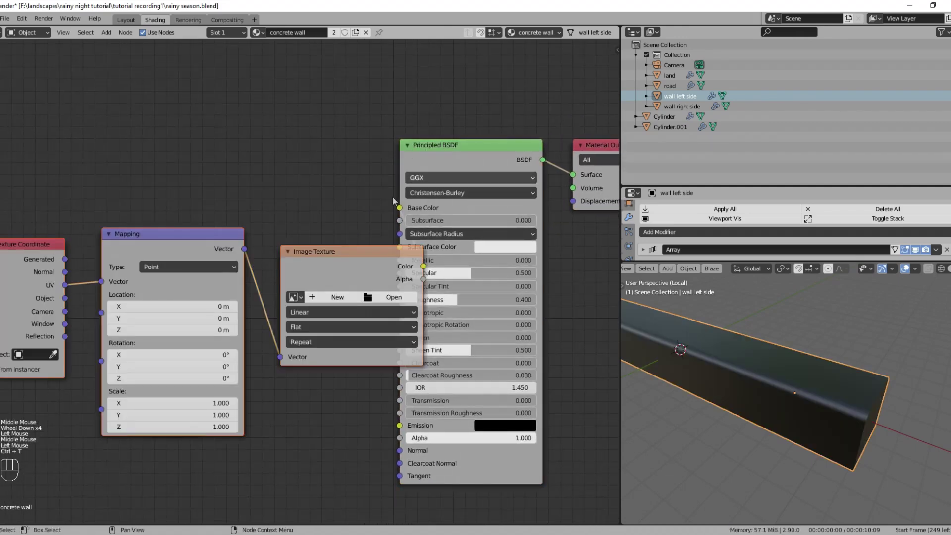
{"action": "key", "text": "g"}
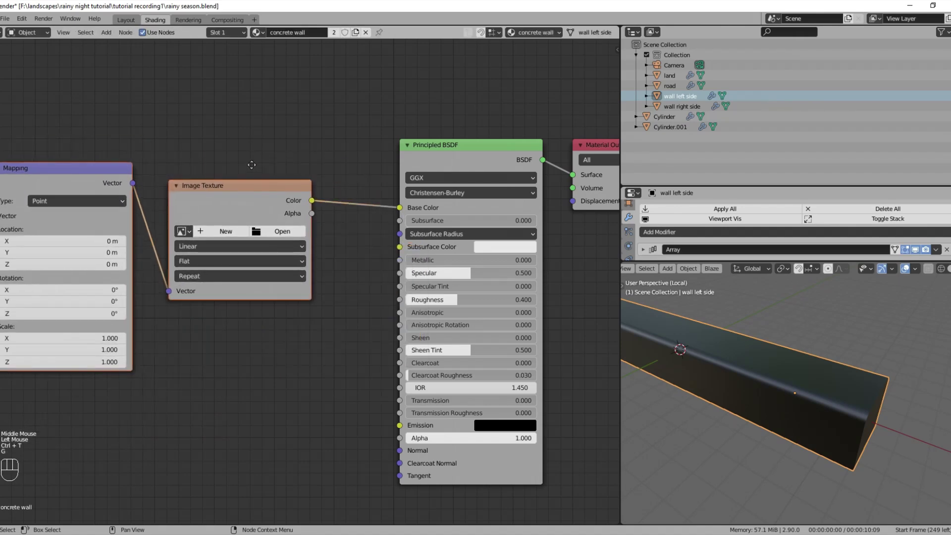
{"action": "key", "text": "x"}
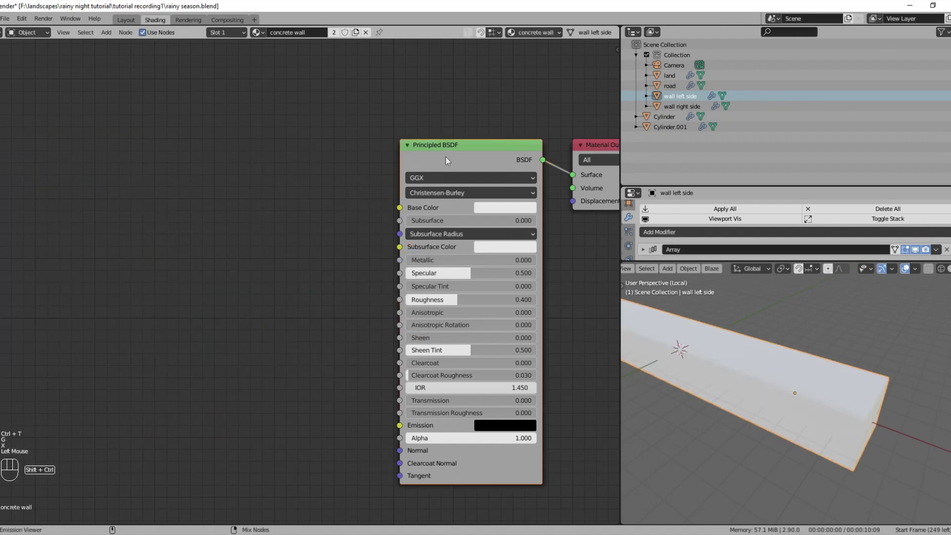
Load all four Concrete014_2K texture maps into the concrete wall's Principled BSDF with Principled Texture Setup, and inspect the textured wall
{"action": "key", "text": "ctrl+shift+t"}
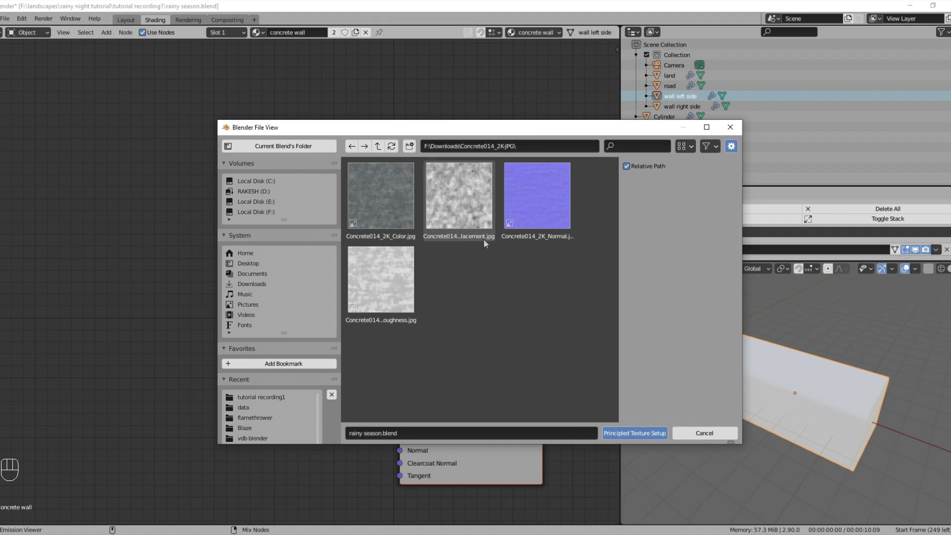
{"action": "key", "text": "a"}
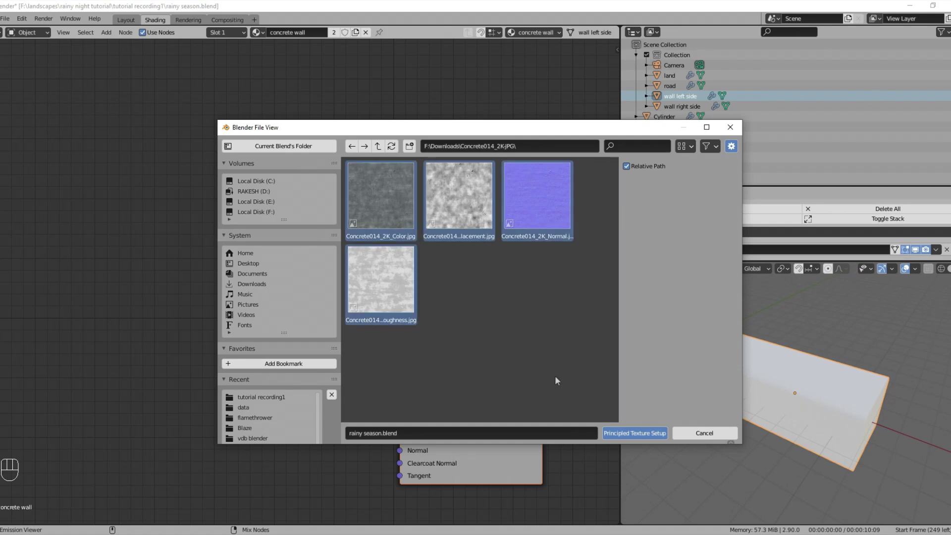
{"action": "left_click", "coordinate": [618, 432]}
{"action": "scroll", "coordinate": [439, 378], "scroll_direction": "down", "scroll_amount": 11}
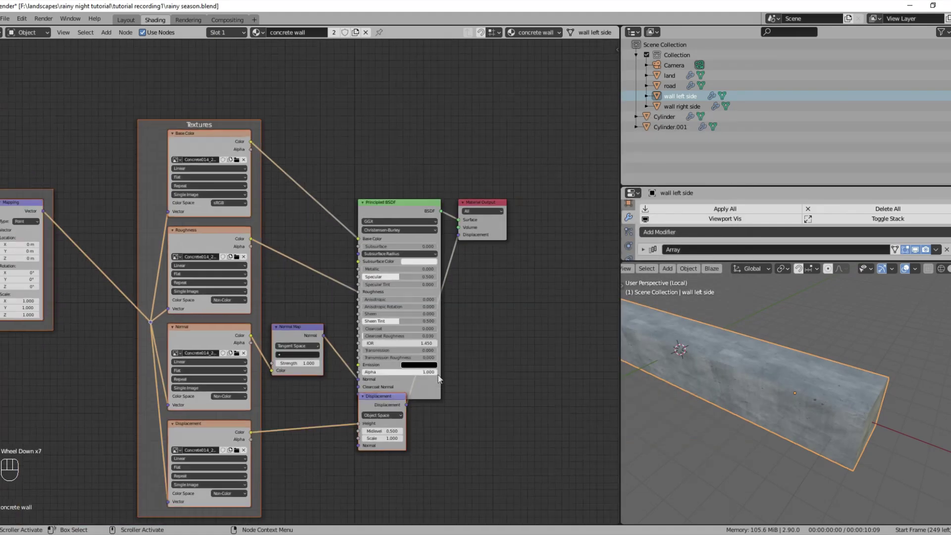
{"action": "scroll", "coordinate": [828, 419], "scroll_direction": "up", "scroll_amount": 5}
{"action": "scroll", "coordinate": [844, 418], "scroll_direction": "down", "scroll_amount": 3}
{"action": "middle_click_drag", "start_coordinate": [842, 414], "coordinate": [741, 363]}
{"action": "scroll", "coordinate": [678, 369], "scroll_direction": "up", "scroll_amount": 3}
{"action": "scroll", "coordinate": [719, 377], "scroll_direction": "down", "scroll_amount": 3}
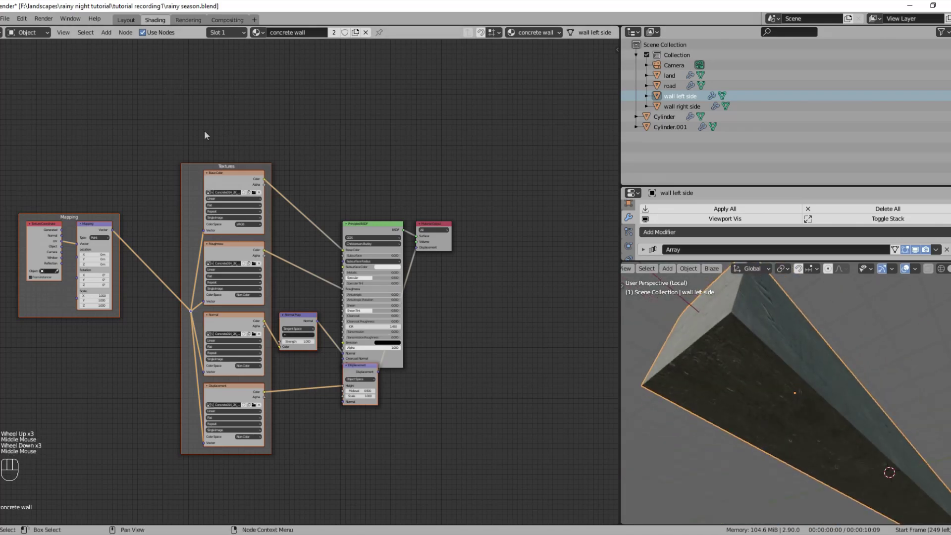
Return to the Layout workspace and move the left wall's bottom face along the Z axis in Edit Mode
{"action": "left_click", "coordinate": [132, 19]}
{"action": "key", "text": "Tab"}
{"action": "scroll", "coordinate": [346, 198], "scroll_direction": "up", "scroll_amount": 2}
{"action": "scroll", "coordinate": [347, 198], "scroll_direction": "down", "scroll_amount": 1}
{"action": "left_click", "coordinate": [367, 163]}
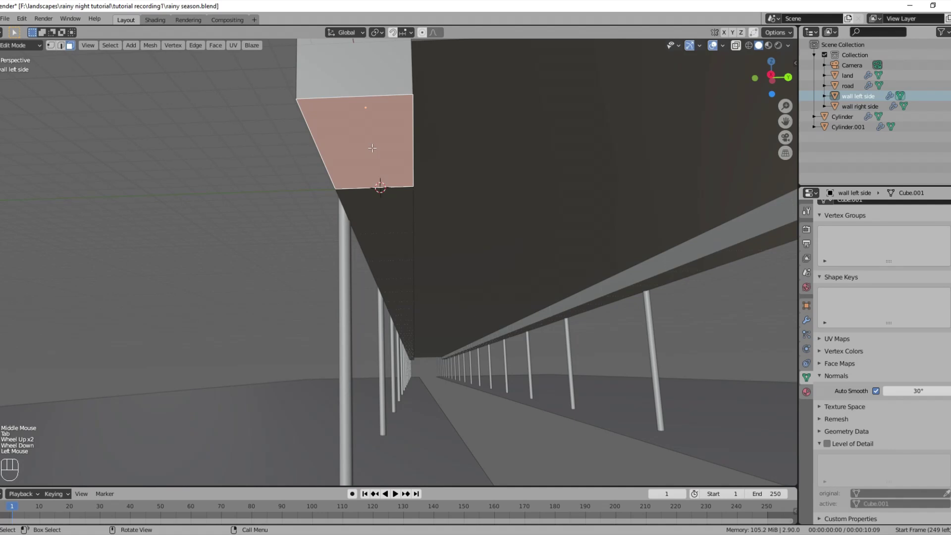
{"action": "key", "text": "g"}
{"action": "key", "text": "z"}
{"action": "key", "text": "Tab"}
Link the left wall's material to the right wall, and check both walls in the viewport
{"action": "left_click", "coordinate": [637, 297], "text": "shift"}
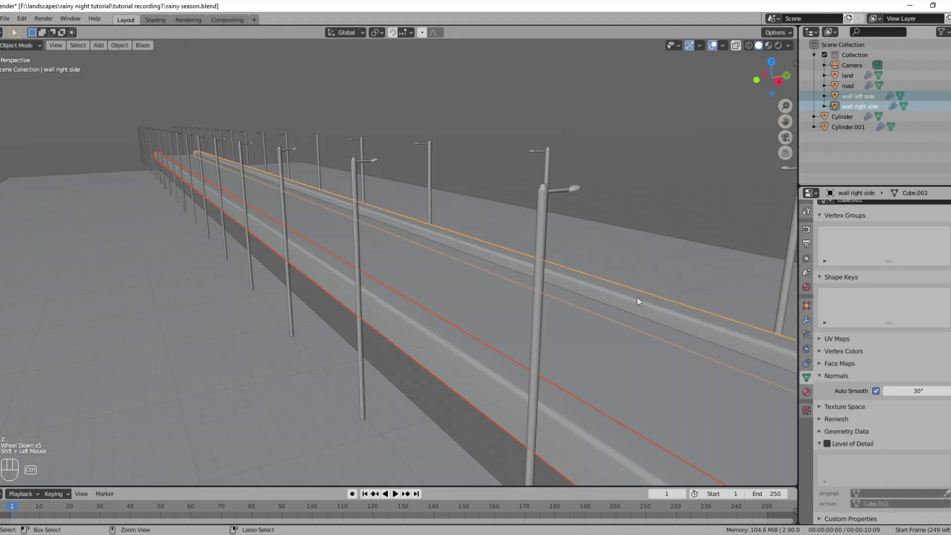
{"action": "left_click", "coordinate": [470, 359], "text": "shift"}
{"action": "key", "text": "ctrl+l"}
{"action": "mouse_move", "coordinate": [483, 357]}
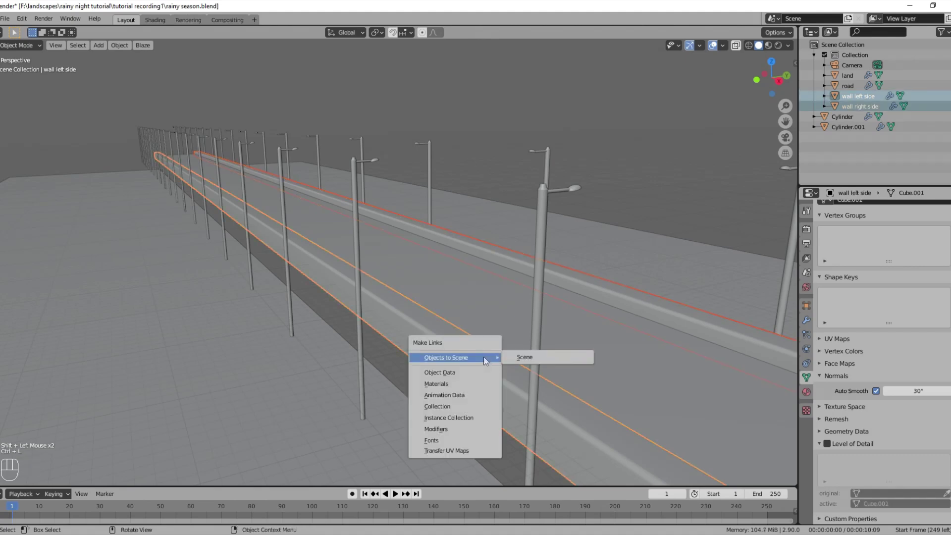
{"action": "left_click", "coordinate": [474, 386]}
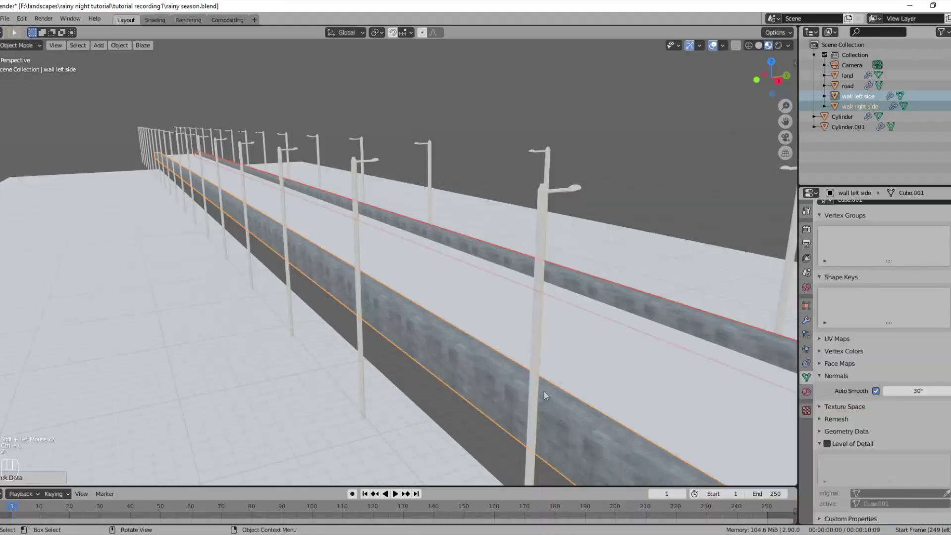
{"action": "middle_click_drag", "start_coordinate": [544, 392], "coordinate": [267, 404]}
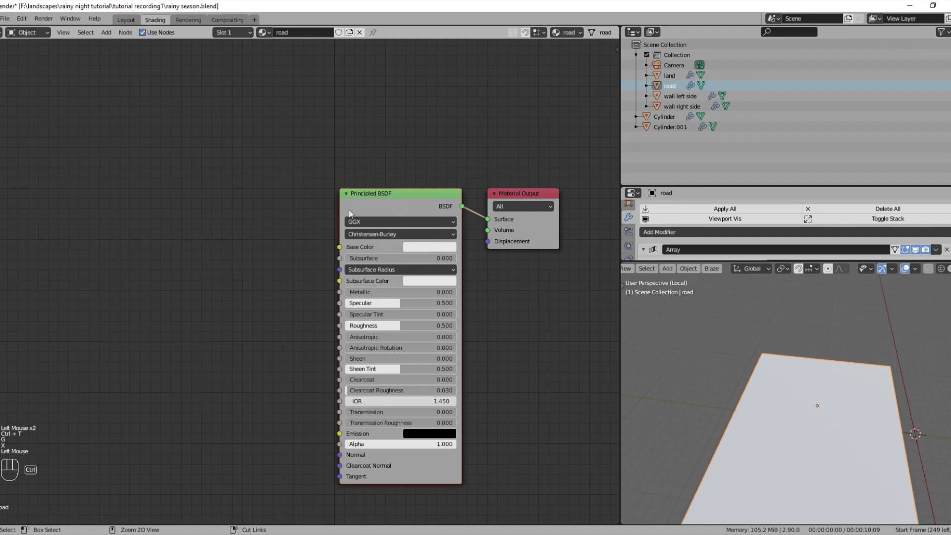
Load the Road007_2K texture maps into the road material's Principled BSDF with Principled Texture Setup
{"action": "key", "text": "ctrl+shift+t"}
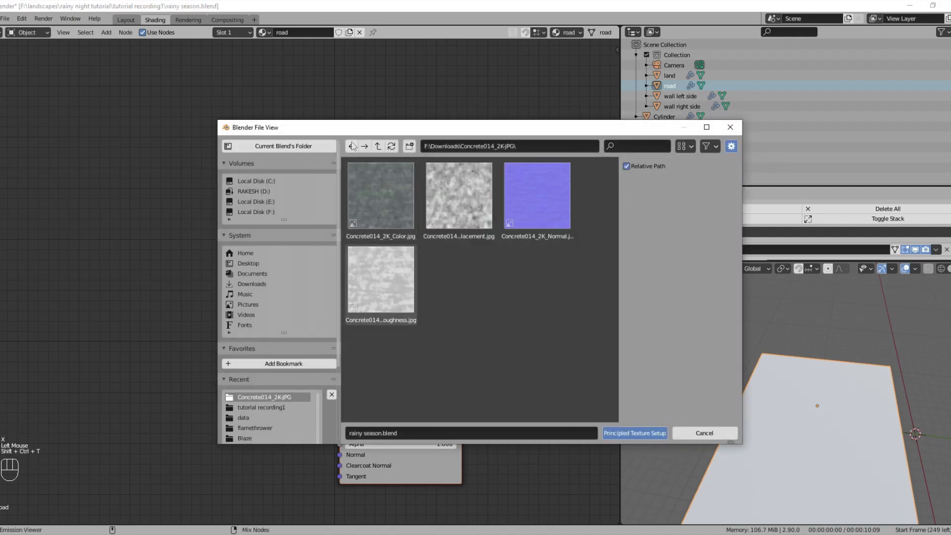
{"action": "key", "text": "a"}
{"action": "left_click", "coordinate": [634, 433]}
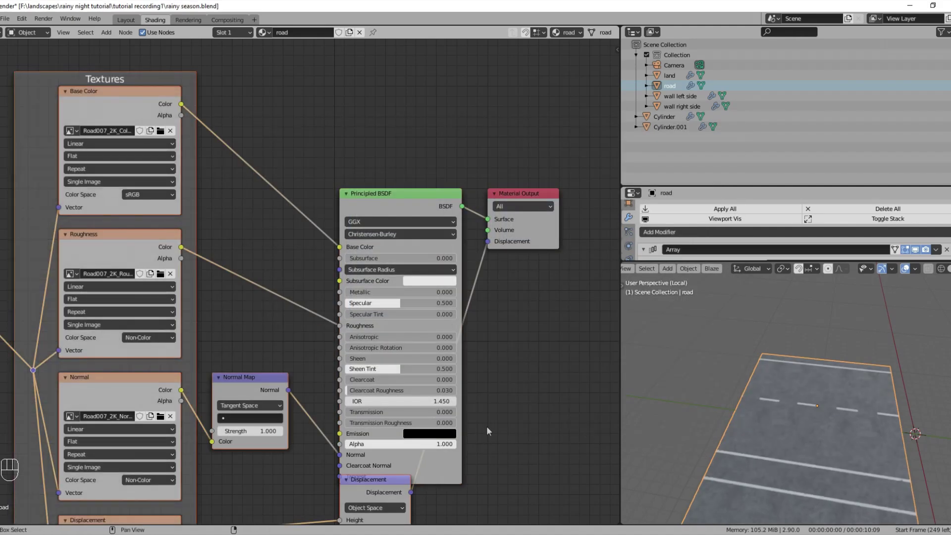
{"action": "scroll", "coordinate": [486, 426], "scroll_direction": "down", "scroll_amount": 2}
{"action": "scroll", "coordinate": [487, 426], "scroll_direction": "down", "scroll_amount": 3}
{"action": "middle_click_drag", "start_coordinate": [382, 469], "coordinate": [512, 426]}
{"action": "scroll", "coordinate": [503, 433], "scroll_direction": "up", "scroll_amount": 4}
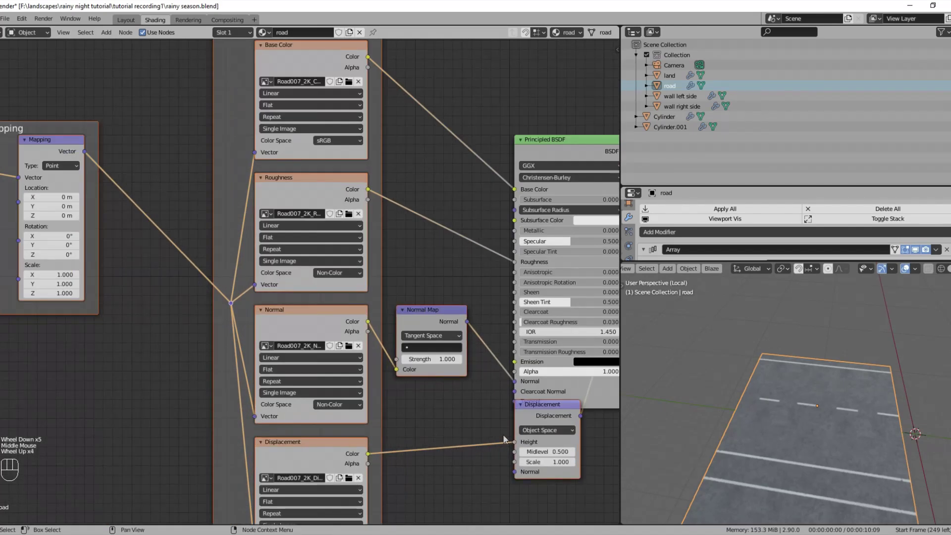
Select the road's whole mesh in Edit Mode and frame it in top view
{"action": "scroll", "coordinate": [890, 425], "scroll_direction": "down", "scroll_amount": 5}
{"action": "key", "text": "KP_7"}
{"action": "scroll", "coordinate": [774, 447], "scroll_direction": "up", "scroll_amount": 9}
{"action": "key", "text": "Tab"}
{"action": "scroll", "coordinate": [774, 448], "scroll_direction": "down", "scroll_amount": 6}
{"action": "key", "text": "a"}
{"action": "key", "text": "KP_Decimal"}
{"action": "scroll", "coordinate": [775, 448], "scroll_direction": "down", "scroll_amount": 1}
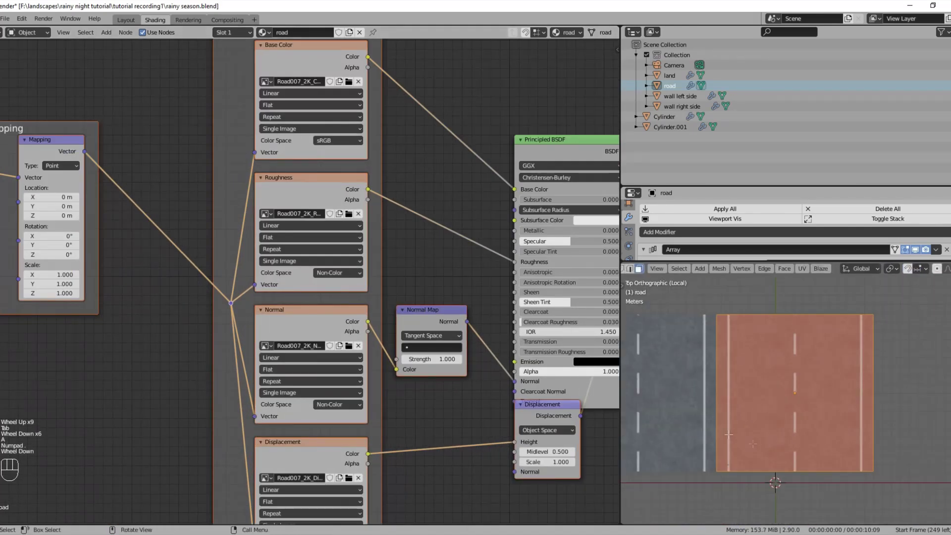
Add a UV Editing workspace and show the Road007_2K color image behind the road's UVs
{"action": "left_click", "coordinate": [255, 20]}
{"action": "mouse_move", "coordinate": [208, 34]}
{"action": "left_click", "coordinate": [312, 132]}
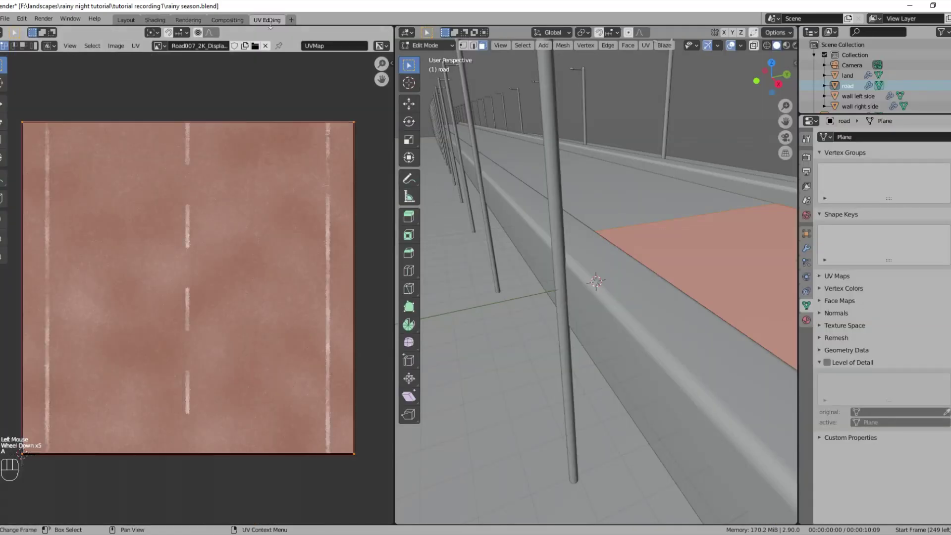
{"action": "left_click", "coordinate": [159, 46]}
{"action": "left_click", "coordinate": [173, 110]}
{"action": "scroll", "coordinate": [188, 248], "scroll_direction": "down", "scroll_amount": 7}
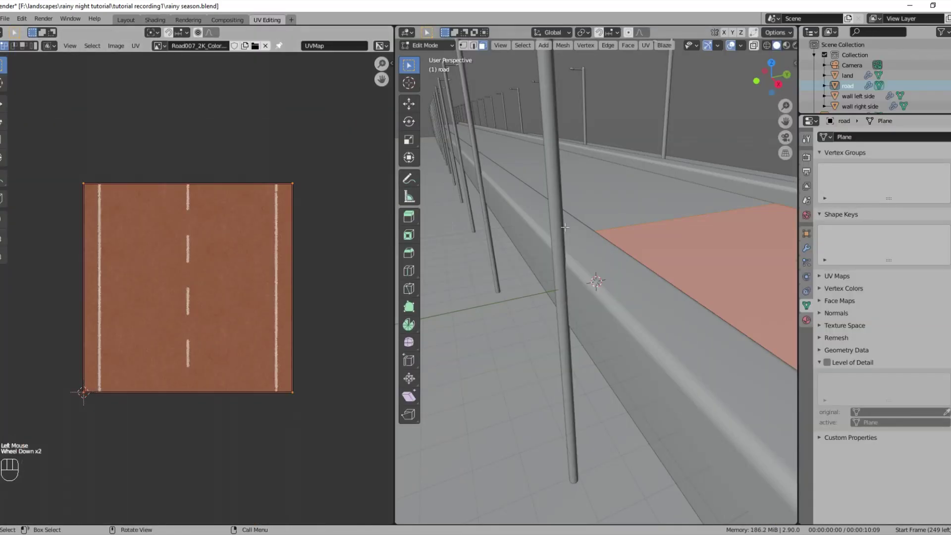
Rotate the road's UVs with snapping so the lane markings run along the road, and check it through the camera
{"action": "key", "text": "z"}
{"action": "key", "text": "KP_Decimal"}
{"action": "key", "text": "KP_7"}
{"action": "key", "text": "r"}
{"action": "key", "text": "x"}
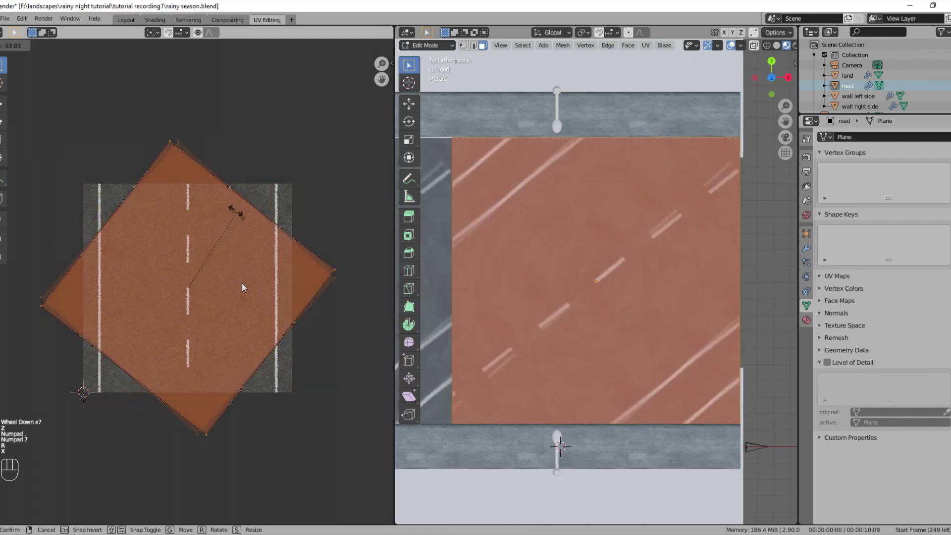
{"action": "left_click", "coordinate": [175, 176], "text": "ctrl"}
{"action": "scroll", "coordinate": [636, 298], "scroll_direction": "down", "scroll_amount": 5}
{"action": "key", "text": "Tab"}
{"action": "scroll", "coordinate": [636, 299], "scroll_direction": "up", "scroll_amount": 4}
{"action": "middle_click_drag", "start_coordinate": [619, 288], "coordinate": [504, 240]}
{"action": "scroll", "coordinate": [544, 210], "scroll_direction": "up", "scroll_amount": 4}
{"action": "scroll", "coordinate": [545, 210], "scroll_direction": "down", "scroll_amount": 3}
{"action": "key", "text": "KP_0"}
{"action": "scroll", "coordinate": [512, 238], "scroll_direction": "up", "scroll_amount": 3}
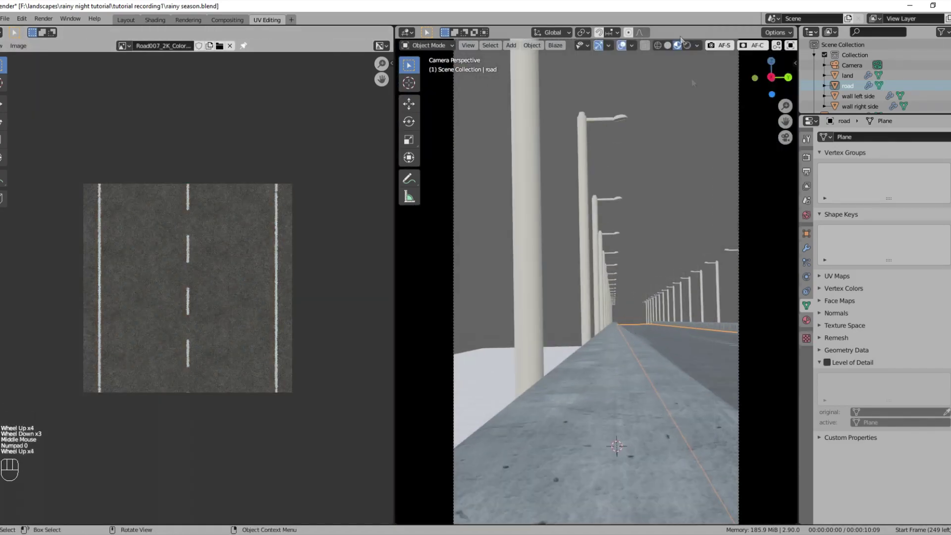
Create a new material named "pole" for the isolated left-hand street lamp
{"action": "key", "text": "shift+grave"}
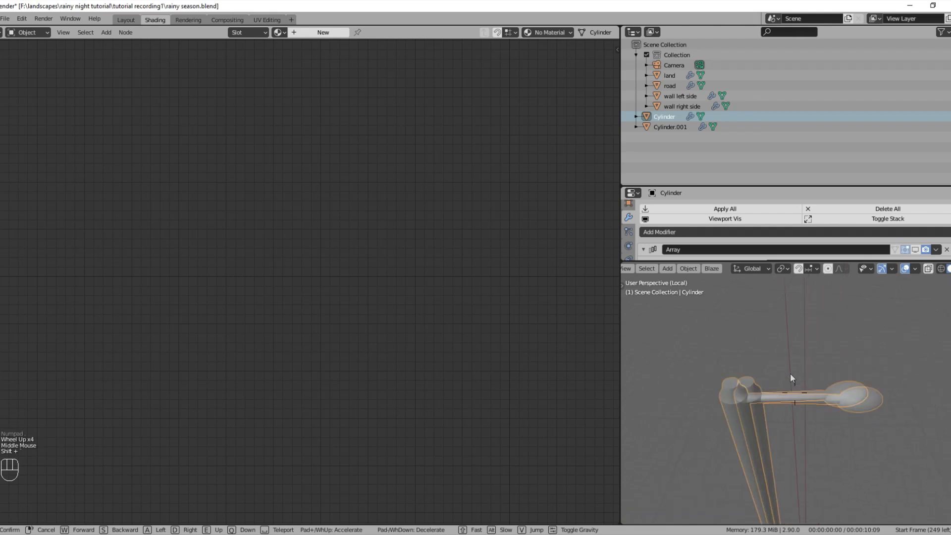
{"action": "key", "text": "w"}
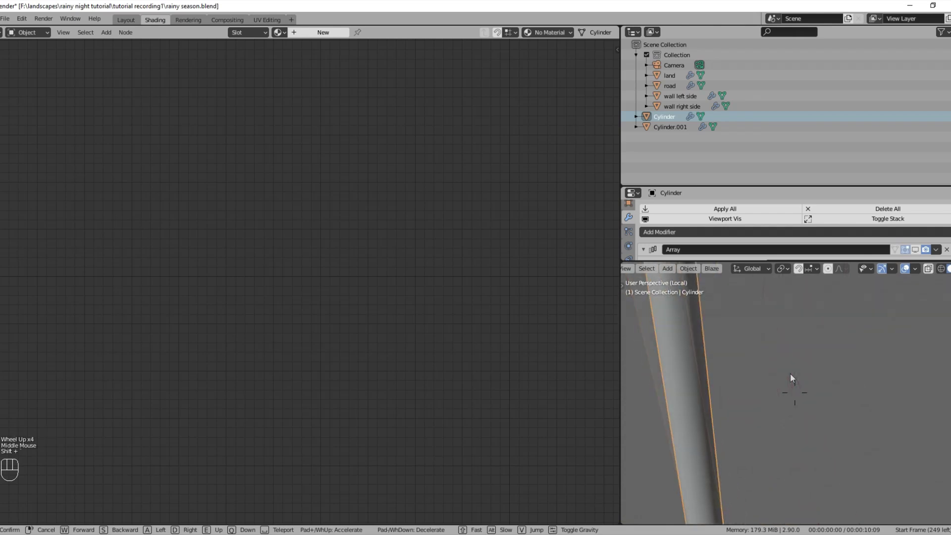
{"action": "key", "text": "w"}
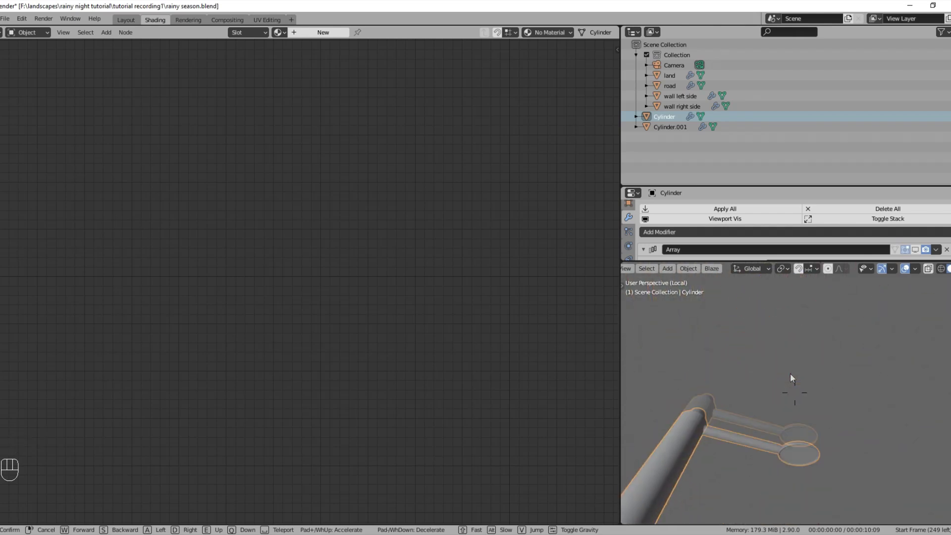
{"action": "left_click", "coordinate": [791, 374]}
{"action": "left_click", "coordinate": [323, 32]}
{"action": "double_click", "coordinate": [322, 34]}
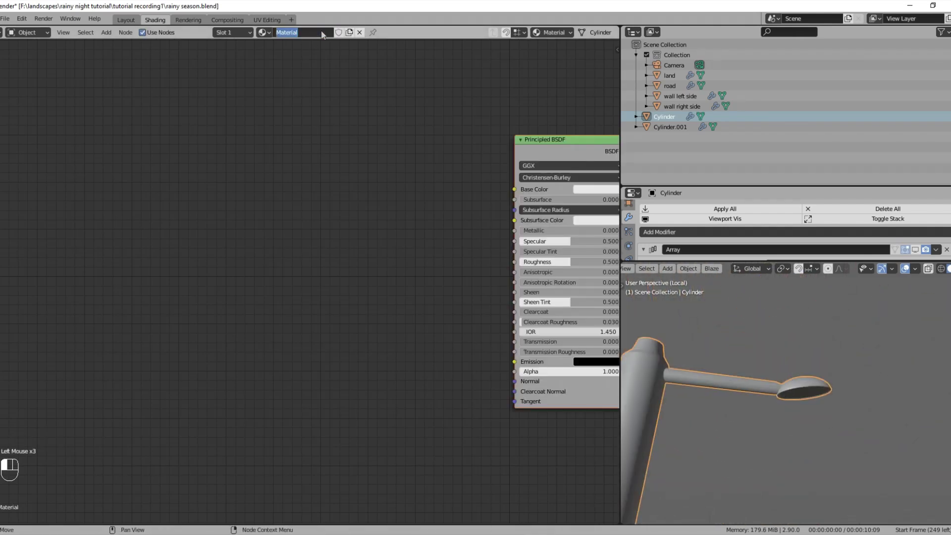
Set the pole material's Base Color to black and its Metallic value to 1.000
{"action": "scroll", "coordinate": [357, 124], "scroll_direction": "up", "scroll_amount": 6}
{"action": "middle_click_drag", "start_coordinate": [435, 157], "coordinate": [1, 175]}
{"action": "scroll", "coordinate": [317, 181], "scroll_direction": "down", "scroll_amount": 3}
{"action": "left_click", "coordinate": [299, 181]}
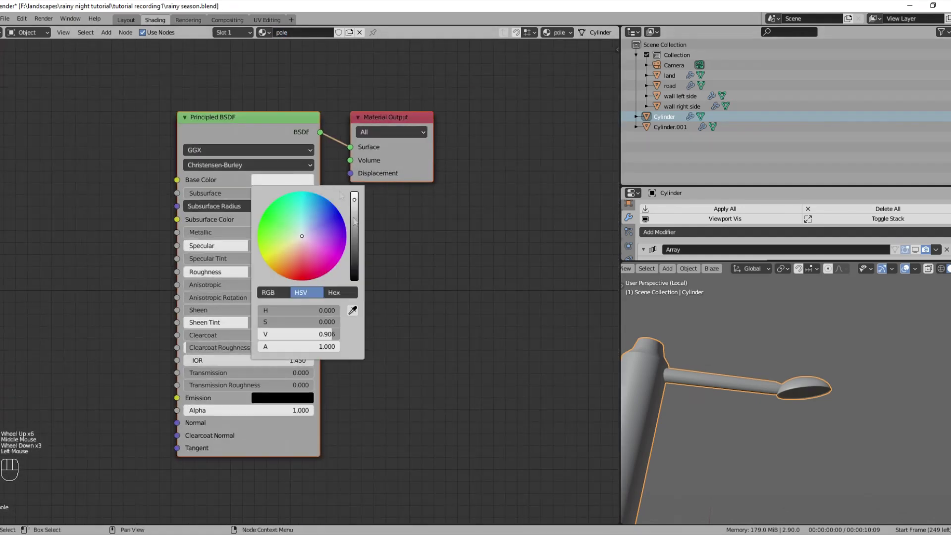
{"action": "left_click_drag", "start_coordinate": [354, 222], "coordinate": [355, 292]}
{"action": "key", "text": "z"}
{"action": "scroll", "coordinate": [692, 393], "scroll_direction": "down", "scroll_amount": 1}
{"action": "middle_click_drag", "start_coordinate": [692, 393], "coordinate": [719, 402]}
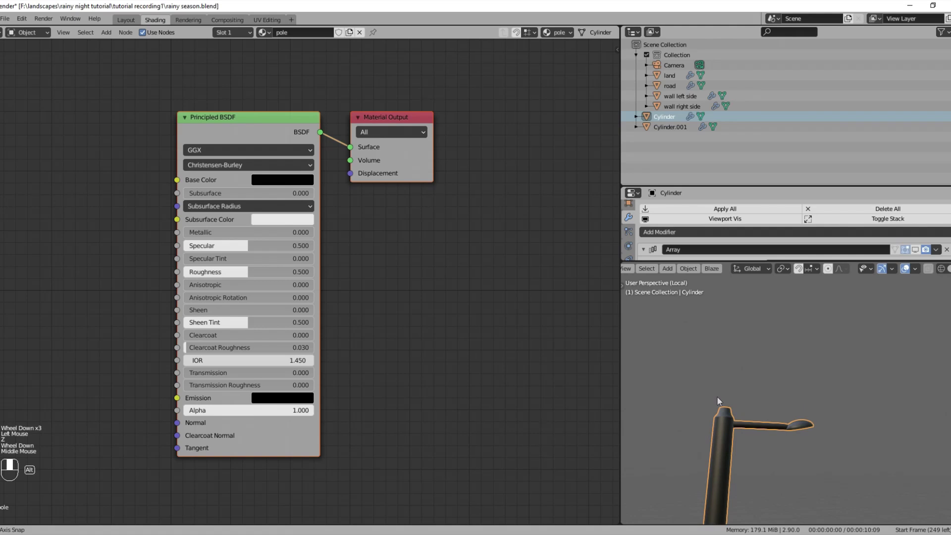
{"action": "left_click_drag", "start_coordinate": [250, 232], "coordinate": [322, 233]}
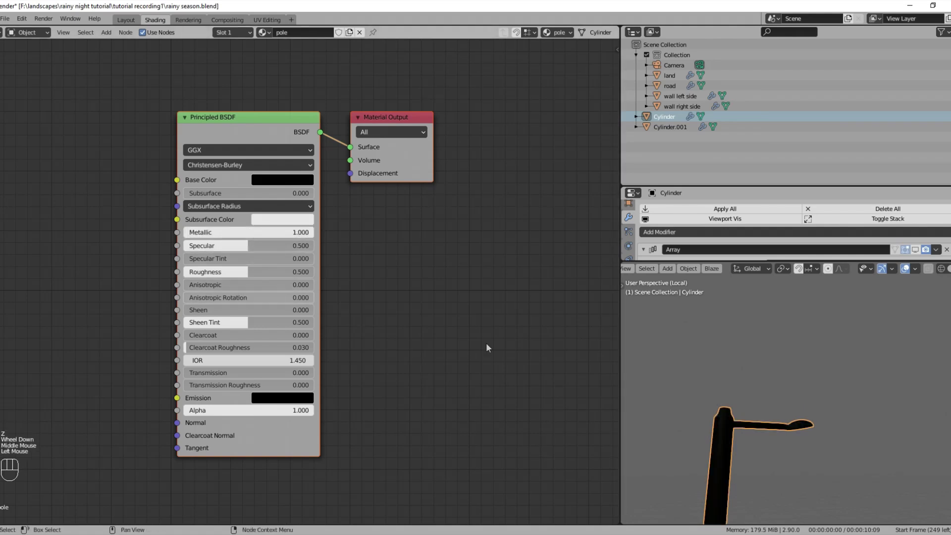
In Edit Mode, clear the selection and circle-select the flat faces on the underside of the lamp head
{"action": "scroll", "coordinate": [818, 442], "scroll_direction": "up", "scroll_amount": 2}
{"action": "scroll", "coordinate": [818, 443], "scroll_direction": "down", "scroll_amount": 2}
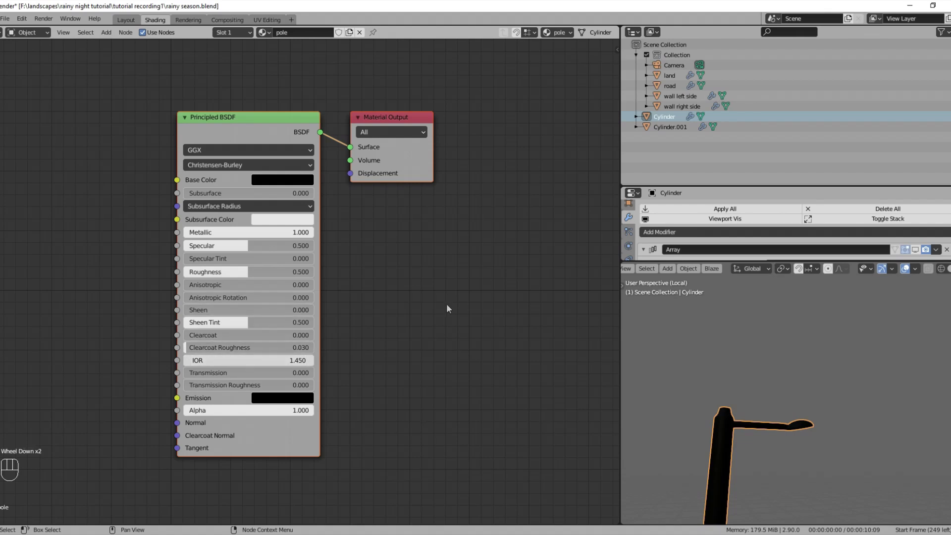
{"action": "key", "text": "Tab"}
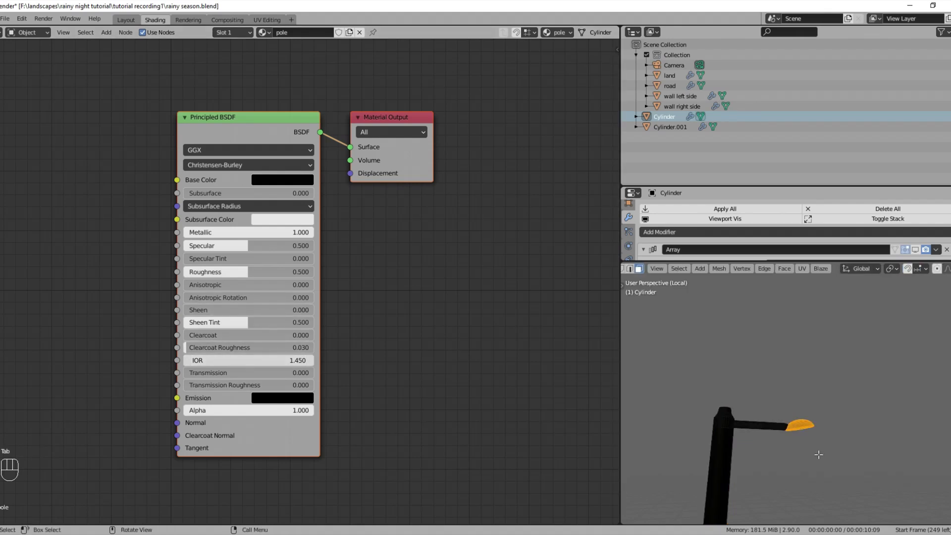
{"action": "key", "text": "KP_Decimal"}
{"action": "middle_click_drag", "start_coordinate": [817, 450], "coordinate": [807, 407]}
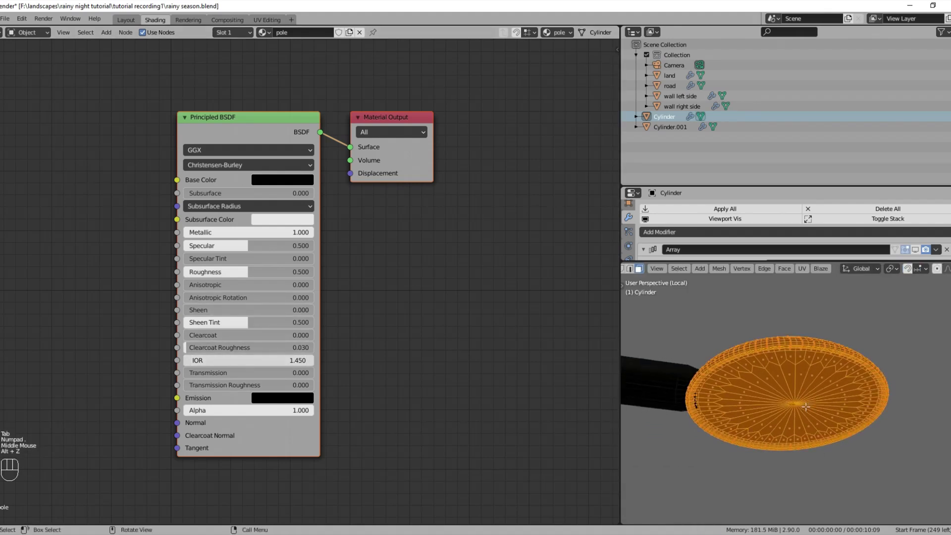
{"action": "key", "text": "alt+a"}
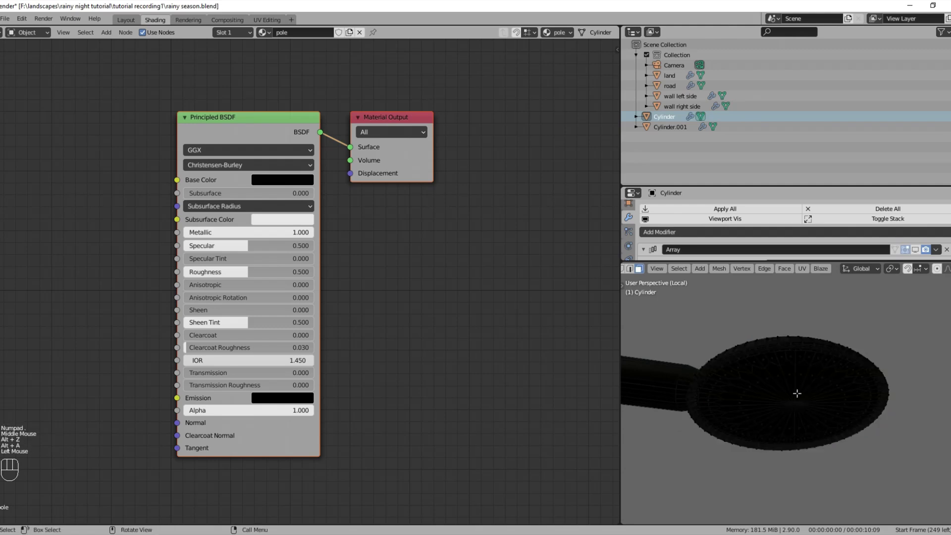
{"action": "key", "text": "l"}
{"action": "key", "text": "alt+a"}
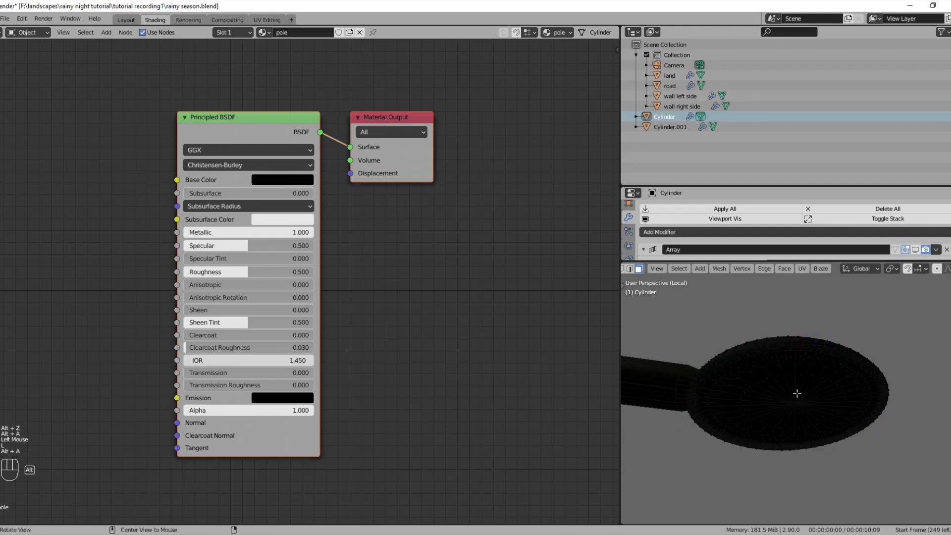
{"action": "key", "text": "c"}
{"action": "mouse_move", "coordinate": [832, 389]}
{"action": "left_mouse_down"}
{"action": "mouse_move", "coordinate": [750, 391]}
{"action": "mouse_move", "coordinate": [877, 368]}
{"action": "mouse_move", "coordinate": [783, 440]}
{"action": "mouse_move", "coordinate": [730, 361]}
{"action": "left_mouse_up"}
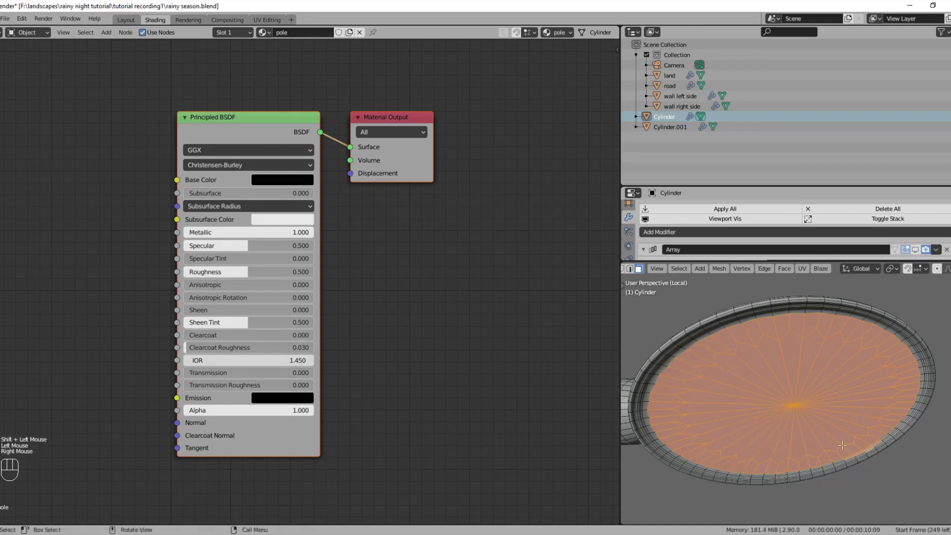
From the bottom view, extend the circle selection to the whole inner face area up to the lamp head's rim
{"action": "scroll", "coordinate": [842, 445], "scroll_direction": "up", "scroll_amount": 2}
{"action": "key", "text": "ctrl+space"}
{"action": "scroll", "coordinate": [842, 445], "scroll_direction": "down", "scroll_amount": 5}
{"action": "middle_click_drag", "start_coordinate": [545, 337], "coordinate": [446, 307]}
{"action": "key", "text": "KP_7"}
{"action": "key", "text": "KP_9"}
{"action": "scroll", "coordinate": [413, 301], "scroll_direction": "up", "scroll_amount": 2}
{"action": "key", "text": "x"}
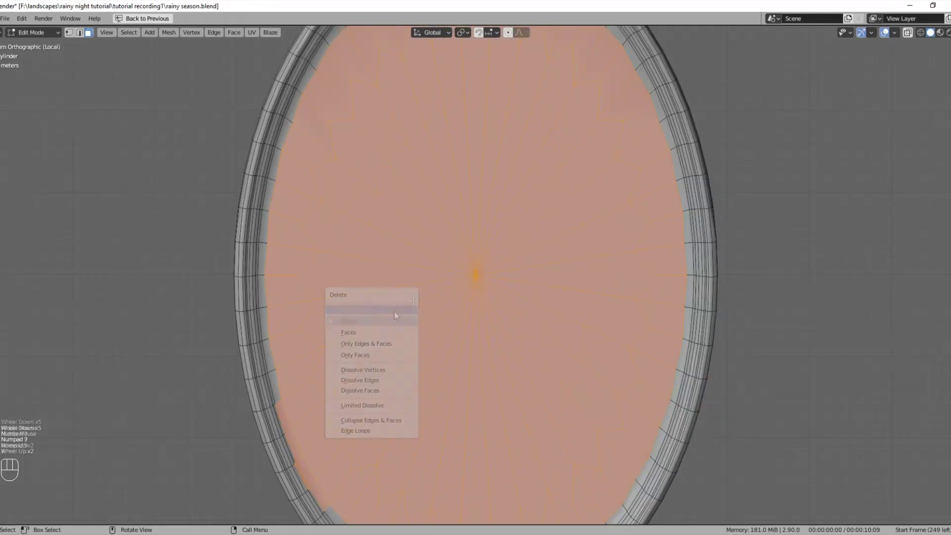
{"action": "key", "text": "c"}
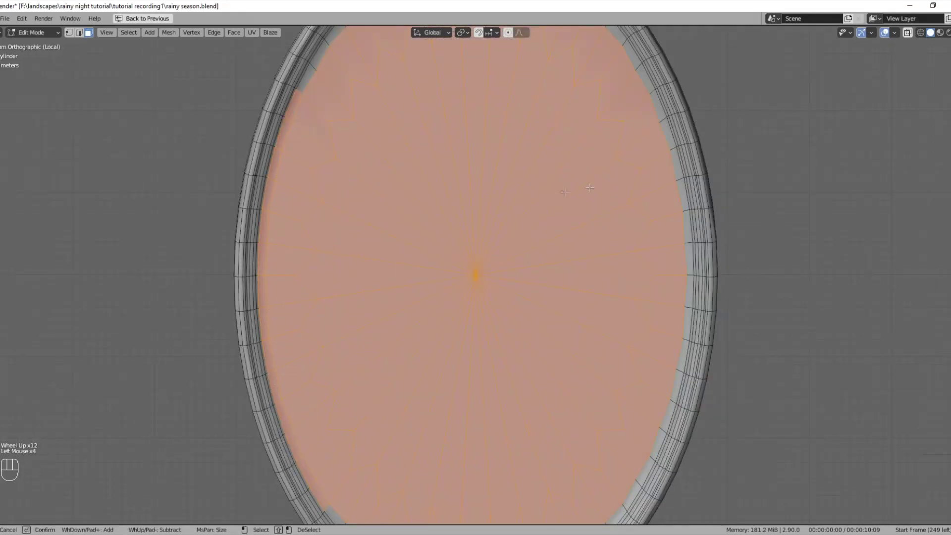
{"action": "scroll", "coordinate": [613, 514], "scroll_direction": "down", "scroll_amount": 3}
{"action": "right_click", "coordinate": [613, 514]}
{"action": "scroll", "coordinate": [614, 514], "scroll_direction": "down", "scroll_amount": 4}
{"action": "scroll", "coordinate": [614, 514], "scroll_direction": "up", "scroll_amount": 2}
{"action": "key", "text": "c"}
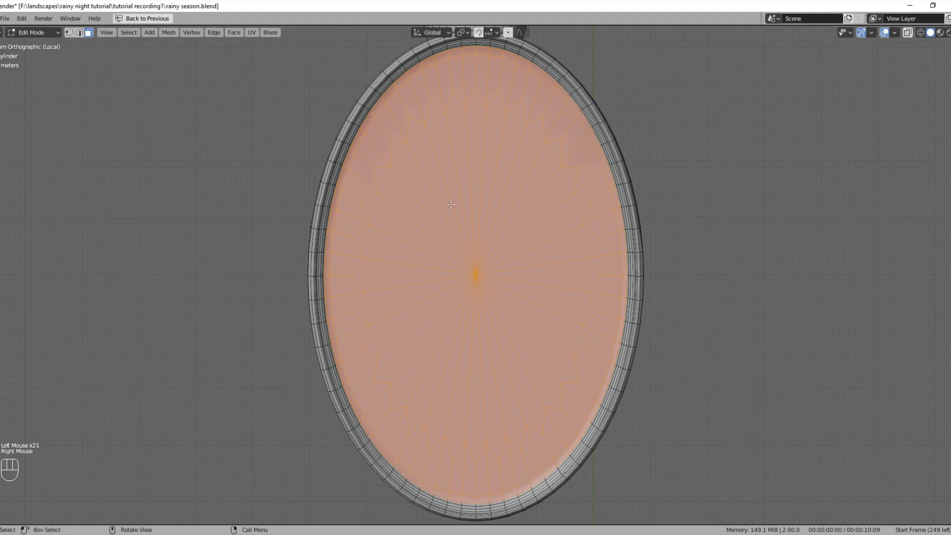
Add a second material slot to the lamp and create a new material named "light" in it
{"action": "scroll", "coordinate": [451, 205], "scroll_direction": "down", "scroll_amount": 4}
{"action": "key", "text": "ctrl+space"}
{"action": "scroll", "coordinate": [450, 205], "scroll_direction": "down", "scroll_amount": 4}
{"action": "left_click", "coordinate": [628, 250]}
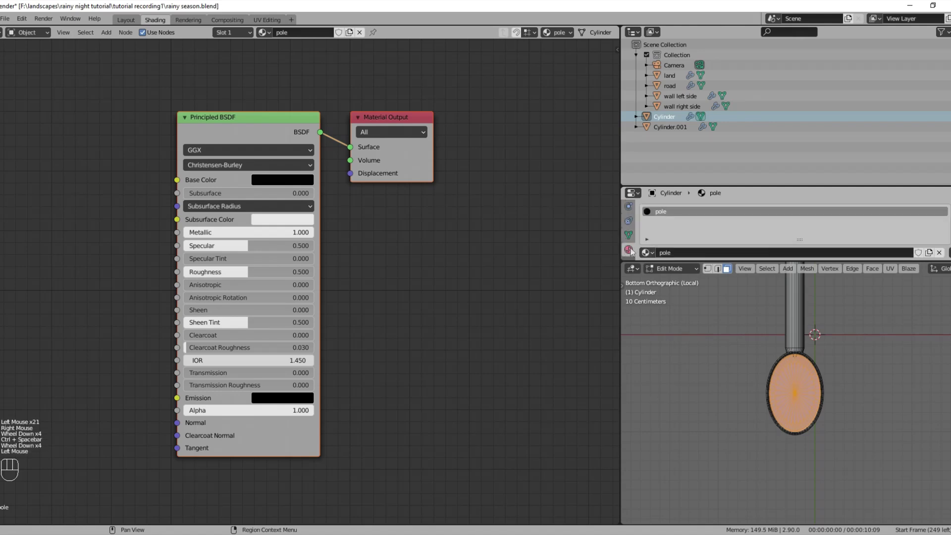
{"action": "left_click", "coordinate": [773, 221]}
{"action": "scroll", "coordinate": [777, 232], "scroll_direction": "down", "scroll_amount": 1}
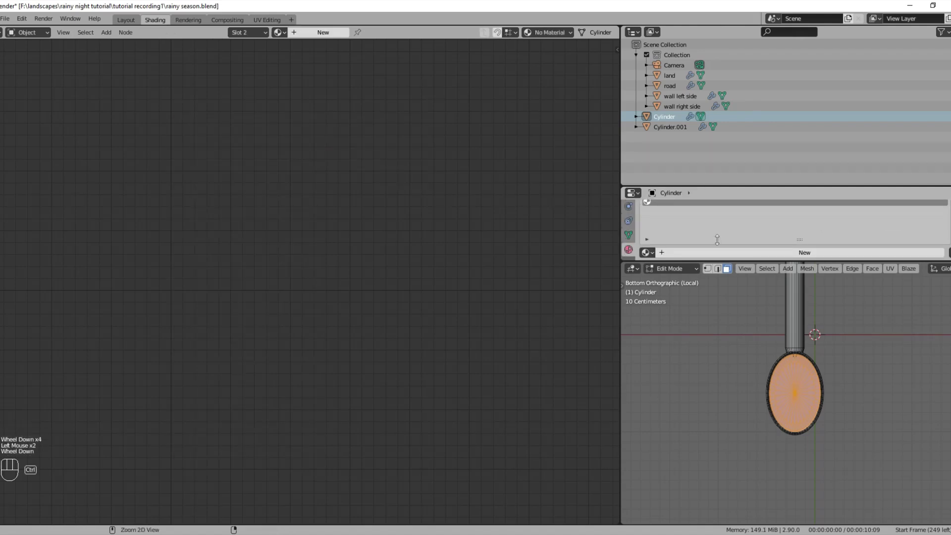
{"action": "key", "text": "ctrl+space"}
{"action": "double_click", "coordinate": [46, 112]}
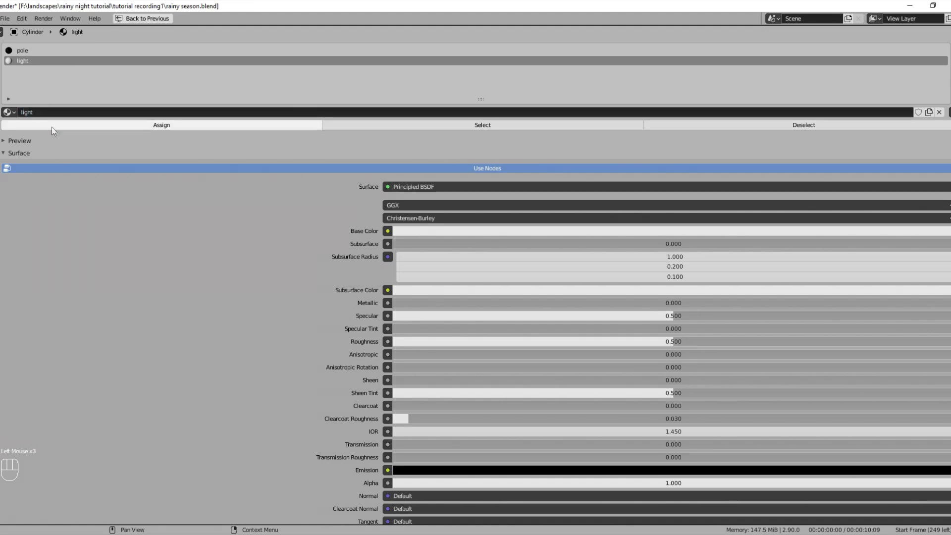
Assign the light material to the selected faces under the lamp head
{"action": "left_click", "coordinate": [52, 127]}
{"action": "key", "text": "ctrl+space"}
{"action": "scroll", "coordinate": [742, 229], "scroll_direction": "down", "scroll_amount": 1}
{"action": "scroll", "coordinate": [742, 230], "scroll_direction": "down", "scroll_amount": 2}
{"action": "scroll", "coordinate": [742, 231], "scroll_direction": "up", "scroll_amount": 2}
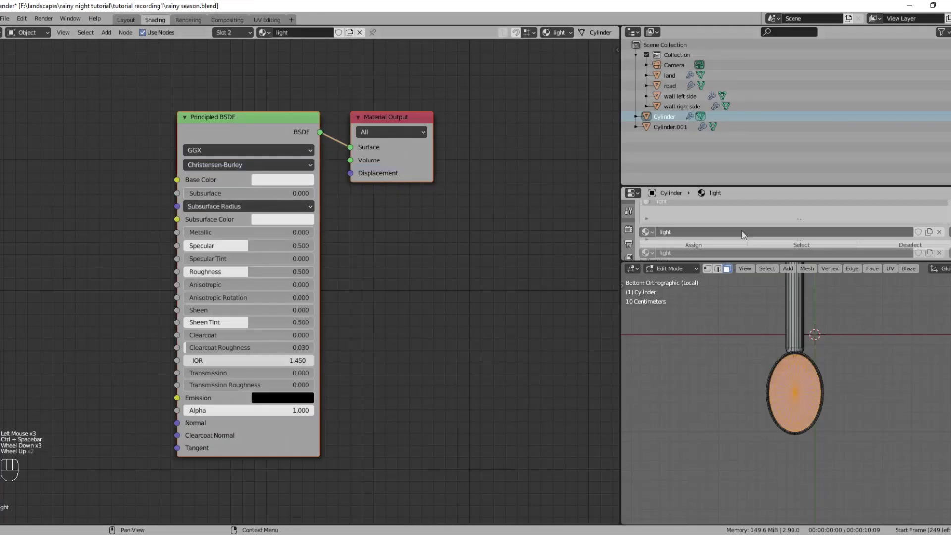
{"action": "scroll", "coordinate": [742, 233], "scroll_direction": "down", "scroll_amount": 2}
{"action": "left_click", "coordinate": [711, 225]}
{"action": "scroll", "coordinate": [446, 226], "scroll_direction": "up", "scroll_amount": 2}
Replace the light material's Principled BSDF with an Emission shader connected to the Material Output's Surface
{"action": "left_click", "coordinate": [441, 224]}
{"action": "left_click", "coordinate": [187, 102]}
{"action": "key", "text": "x"}
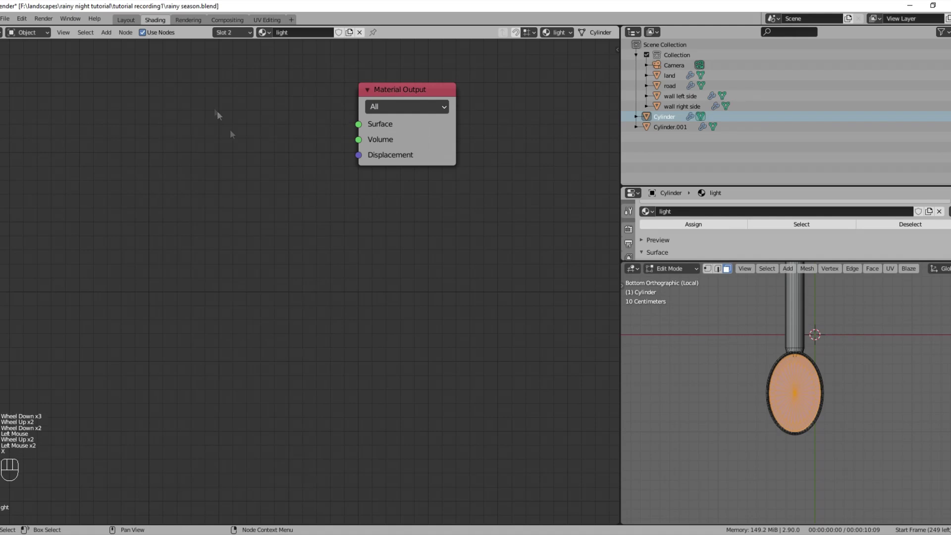
{"action": "key", "text": "ctrl+a"}
{"action": "type", "text": "em"}
{"action": "key", "text": "Return"}
{"action": "left_click", "coordinate": [151, 89]}
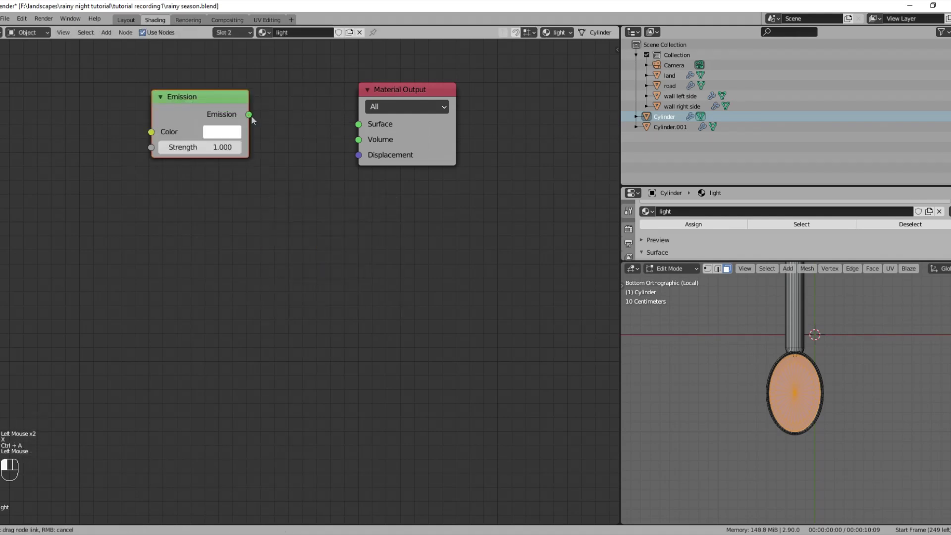
{"action": "left_click_drag", "start_coordinate": [355, 123], "coordinate": [357, 125]}
Leave Edit Mode, preview the lamp head with its materials and raise the Emission strength to 247.900
{"action": "key", "text": "Tab"}
{"action": "middle_click_drag", "start_coordinate": [751, 391], "coordinate": [743, 365]}
{"action": "key", "text": "z"}
{"action": "scroll", "coordinate": [794, 490], "scroll_direction": "up", "scroll_amount": 4}
{"action": "left_click_drag", "start_coordinate": [194, 146], "coordinate": [205, 146]}
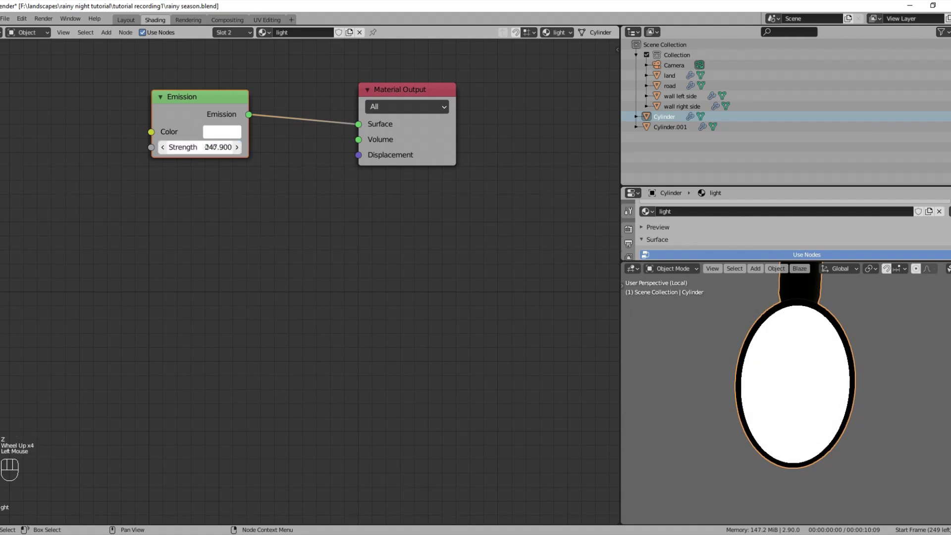
Add a Blackbody node feeding the Emission color and set the Emission strength to 100
{"action": "middle_click_drag", "start_coordinate": [177, 110], "coordinate": [304, 160]}
{"action": "key", "text": "ctrl+a"}
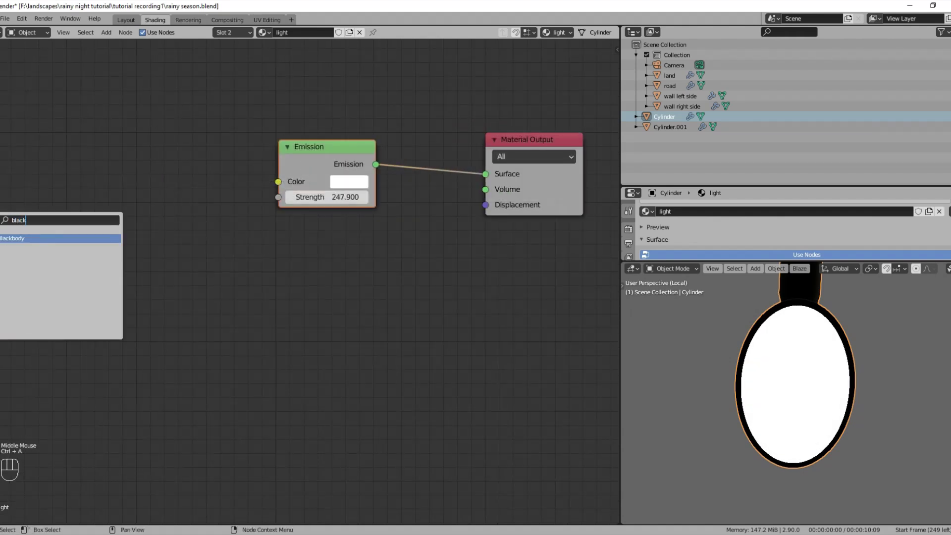
{"action": "type", "text": "black"}
{"action": "key", "text": "Return"}
{"action": "left_click_drag", "start_coordinate": [271, 185], "coordinate": [275, 183]}
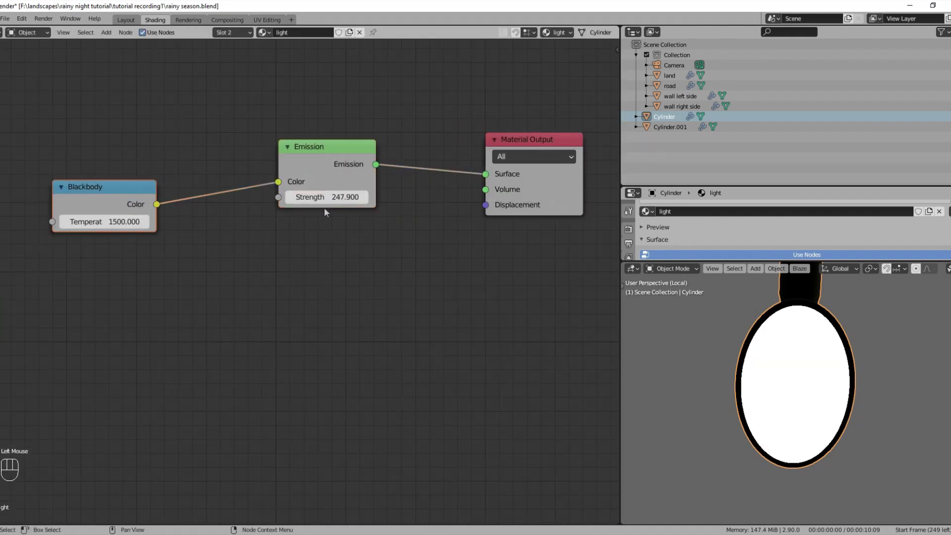
{"action": "type", "text": "00"}
{"action": "key", "text": "Return"}
Enable Bloom and Screen Space Reflections in the scene's render settings
{"action": "left_click", "coordinate": [628, 229]}
{"action": "scroll", "coordinate": [693, 232], "scroll_direction": "down", "scroll_amount": 2}
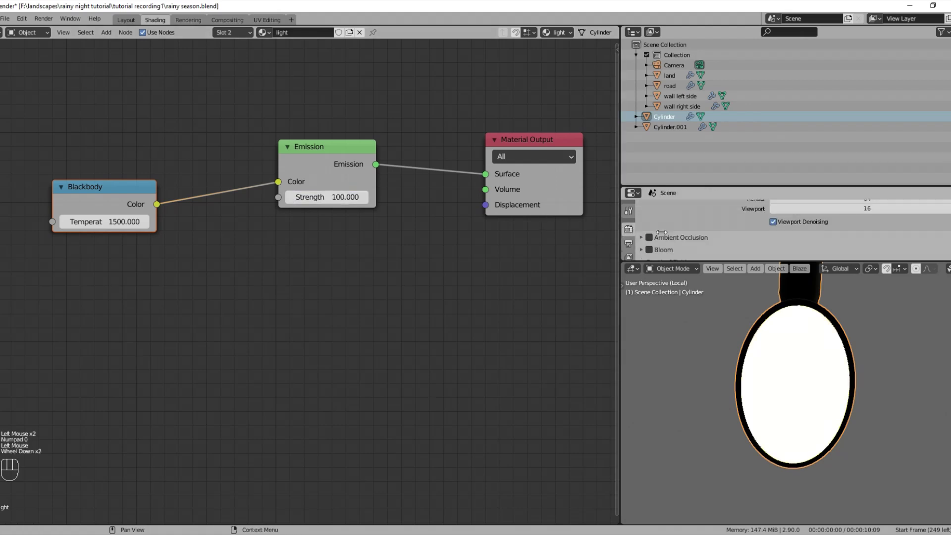
{"action": "left_click", "coordinate": [649, 250]}
{"action": "scroll", "coordinate": [682, 251], "scroll_direction": "down", "scroll_amount": 2}
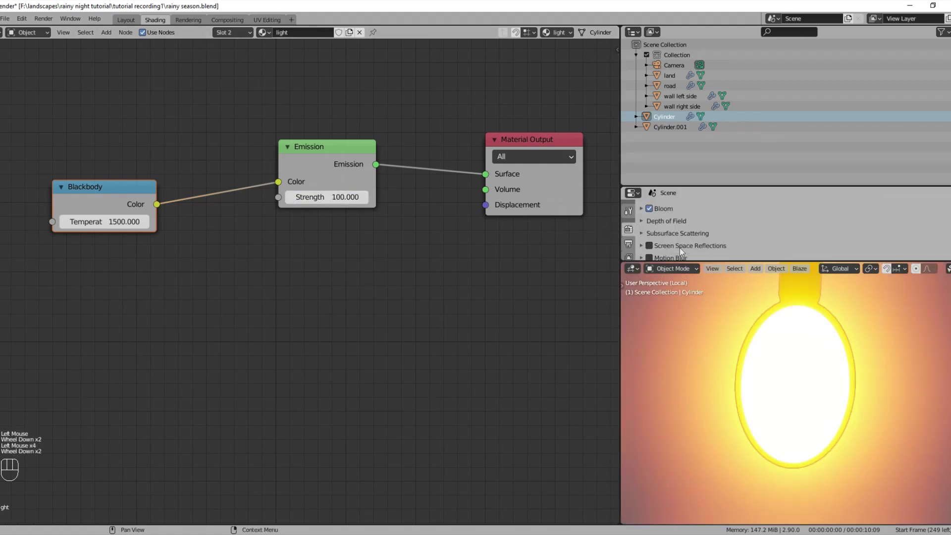
{"action": "scroll", "coordinate": [703, 329], "scroll_direction": "down", "scroll_amount": 7}
{"action": "middle_click_drag", "start_coordinate": [712, 341], "coordinate": [541, 409]}
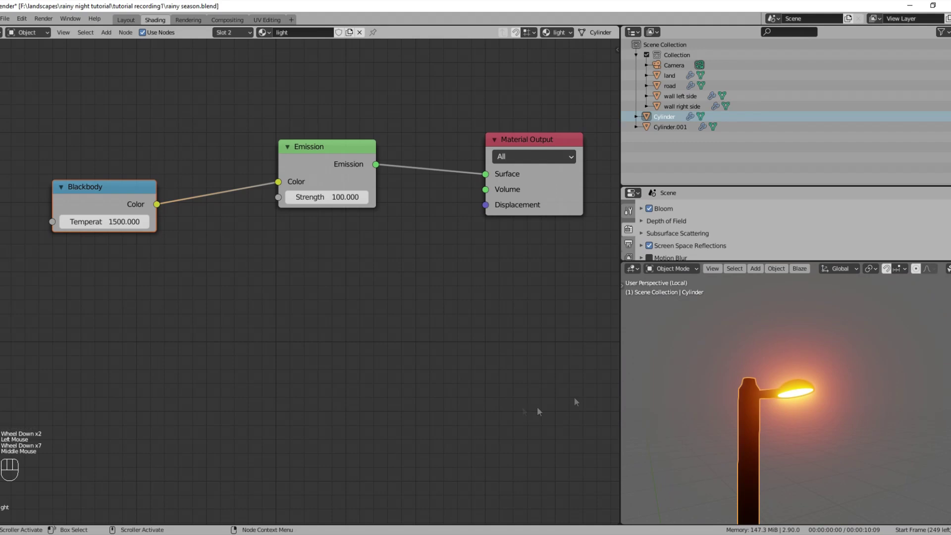
Return to solid shading in the Layout workspace and enable the viewport display of the left lamp's Array modifier
{"action": "scroll", "coordinate": [742, 379], "scroll_direction": "up", "scroll_amount": 3}
{"action": "middle_click_drag", "start_coordinate": [757, 376], "coordinate": [783, 354]}
{"action": "key", "text": "z"}
{"action": "left_click", "coordinate": [863, 357]}
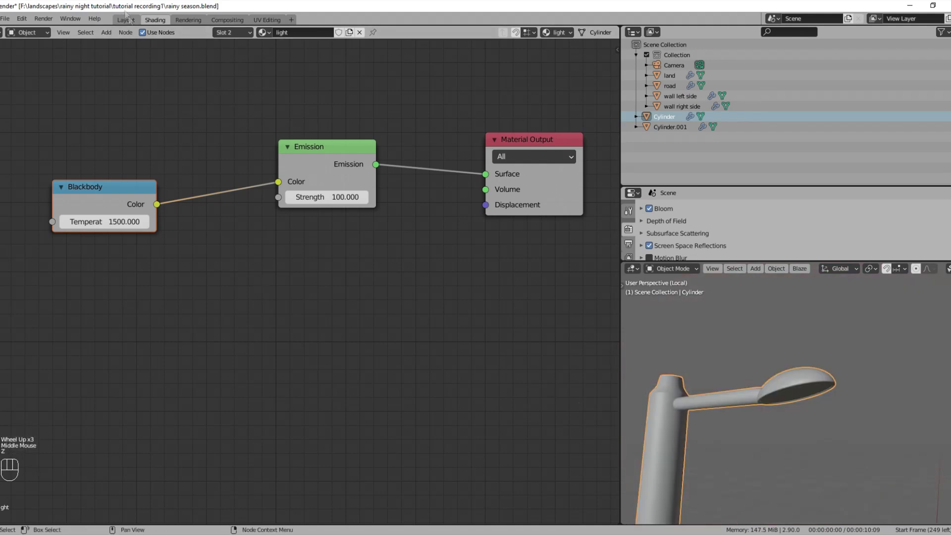
{"action": "left_click", "coordinate": [125, 19]}
{"action": "scroll", "coordinate": [517, 297], "scroll_direction": "down", "scroll_amount": 3}
{"action": "scroll", "coordinate": [513, 304], "scroll_direction": "down", "scroll_amount": 2}
{"action": "scroll", "coordinate": [545, 252], "scroll_direction": "up", "scroll_amount": 5}
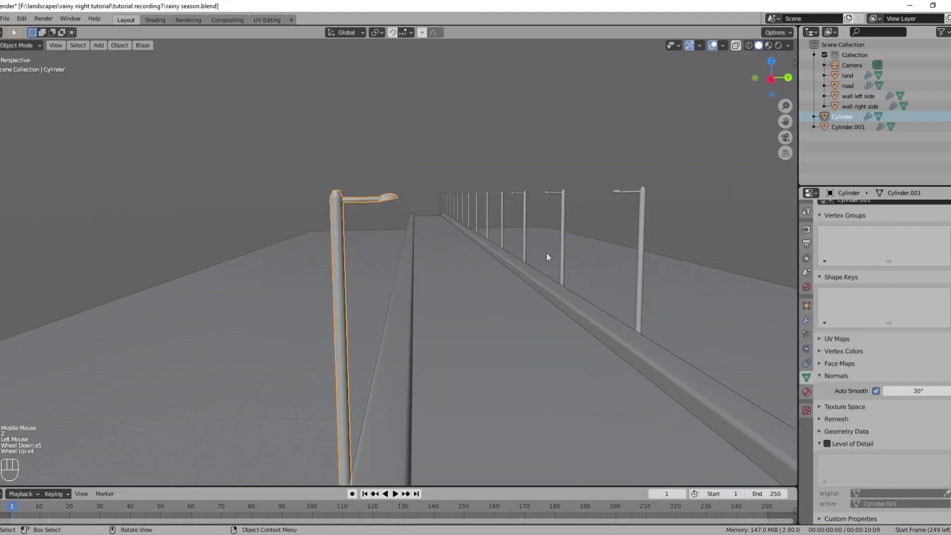
{"action": "left_click", "coordinate": [806, 320]}
{"action": "left_click", "coordinate": [919, 248]}
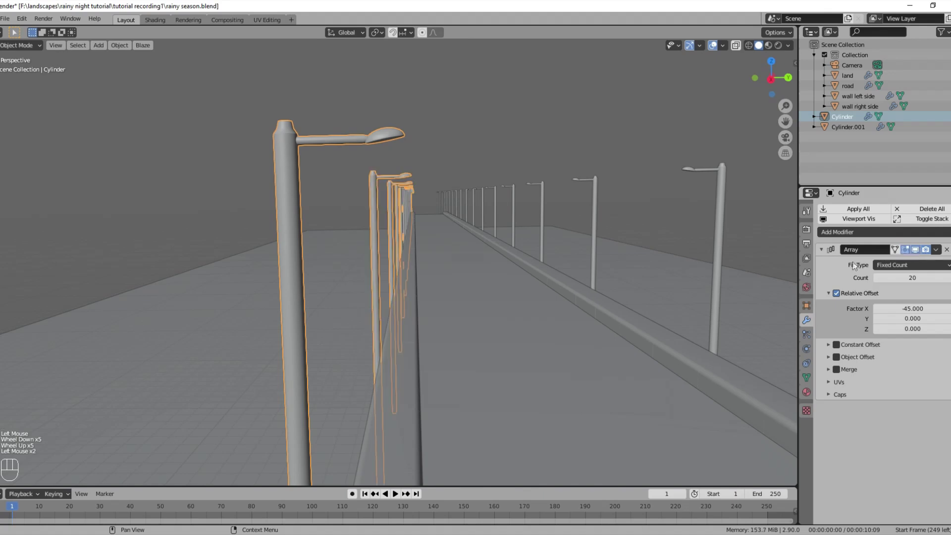
Examine the glowing row of lamps through the camera with material preview shading
{"action": "scroll", "coordinate": [537, 325], "scroll_direction": "up", "scroll_amount": 1}
{"action": "key", "text": "z"}
{"action": "left_click", "coordinate": [500, 342]}
{"action": "scroll", "coordinate": [499, 327], "scroll_direction": "up", "scroll_amount": 2}
{"action": "middle_click_drag", "start_coordinate": [495, 322], "coordinate": [454, 305]}
{"action": "key", "text": "KP_0"}
{"action": "scroll", "coordinate": [455, 303], "scroll_direction": "up", "scroll_amount": 2}
{"action": "left_click", "coordinate": [300, 356]}
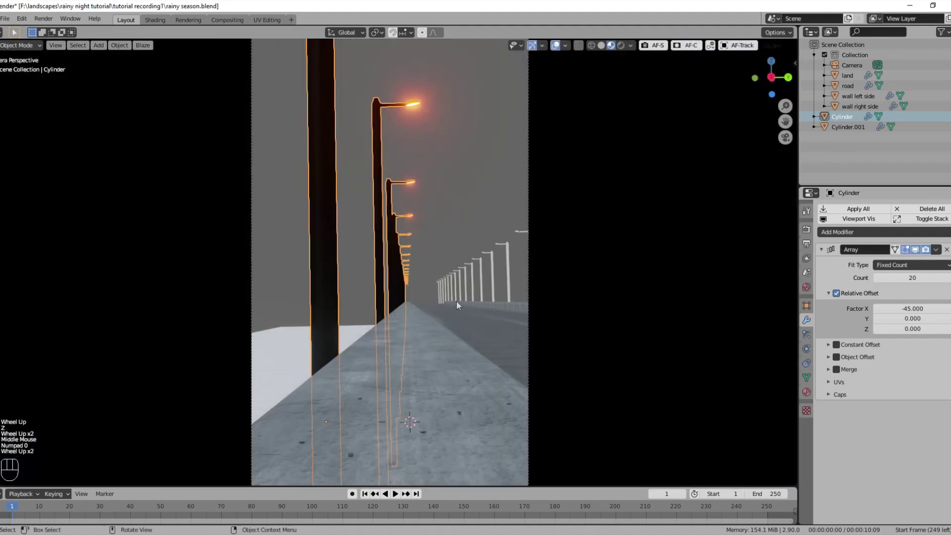
{"action": "left_click", "coordinate": [821, 249]}
{"action": "scroll", "coordinate": [484, 302], "scroll_direction": "up", "scroll_amount": 1}
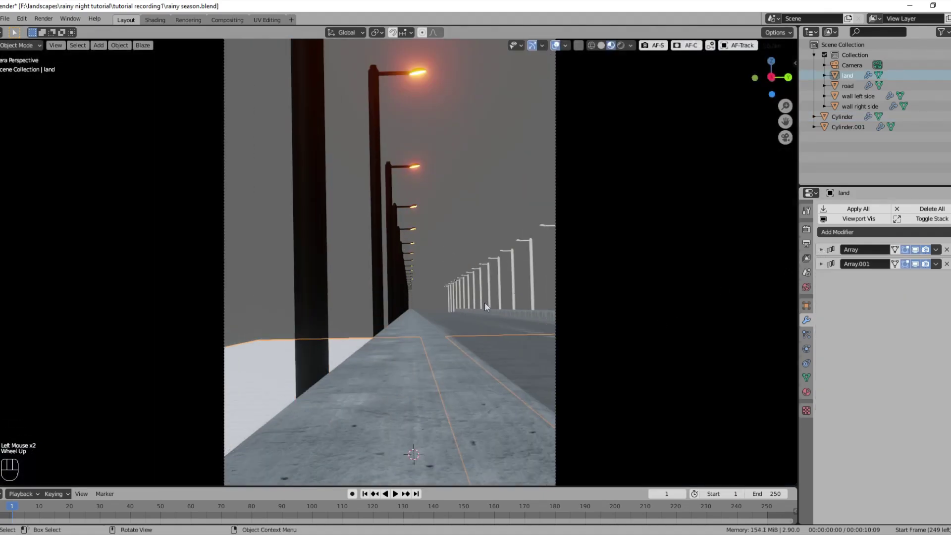
Link the left lamps' pole and light materials to the right-hand row of lamps
{"action": "left_click", "coordinate": [487, 295]}
{"action": "left_click", "coordinate": [388, 246], "text": "shift"}
{"action": "key", "text": "ctrl+l"}
{"action": "left_click", "coordinate": [391, 246]}
Create a new material named "land" for the land object in the Shading workspace
{"action": "scroll", "coordinate": [539, 249], "scroll_direction": "down", "scroll_amount": 4}
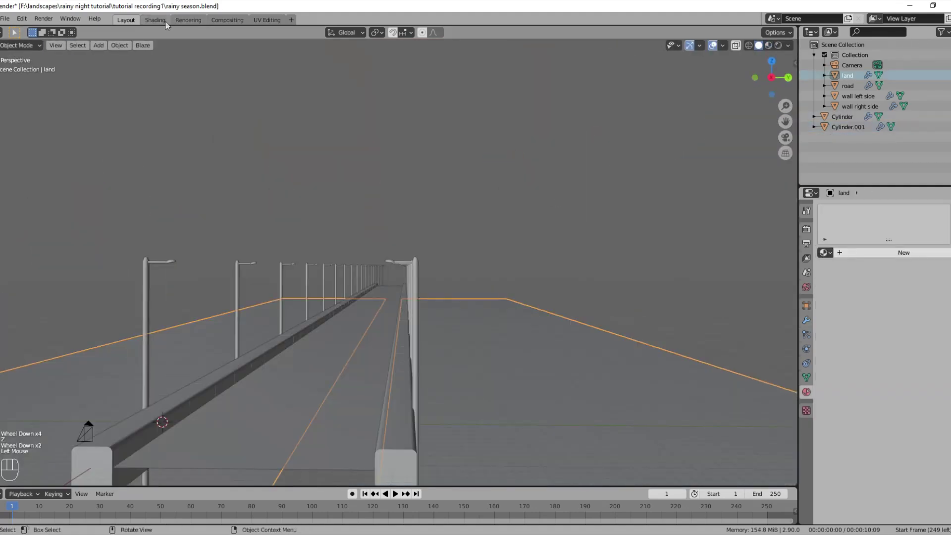
{"action": "left_click", "coordinate": [164, 21]}
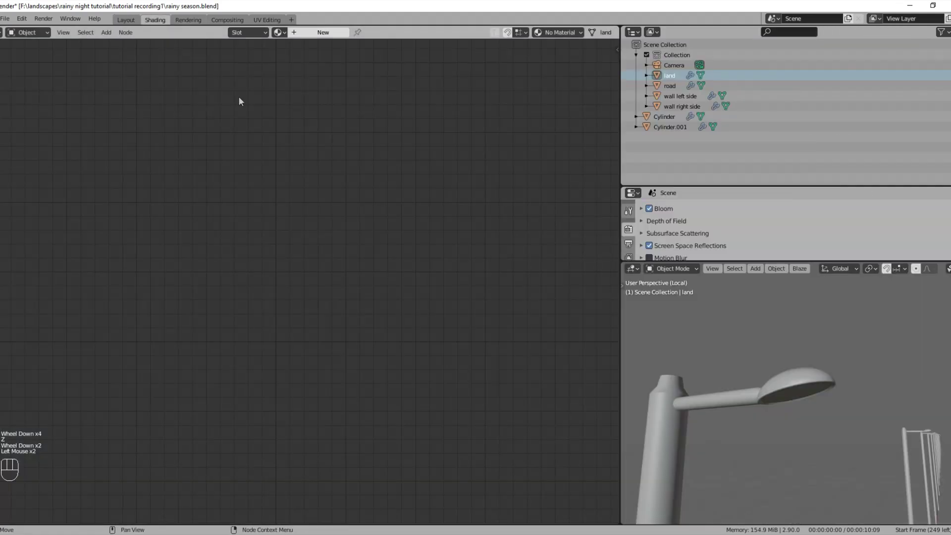
{"action": "left_click", "coordinate": [342, 34]}
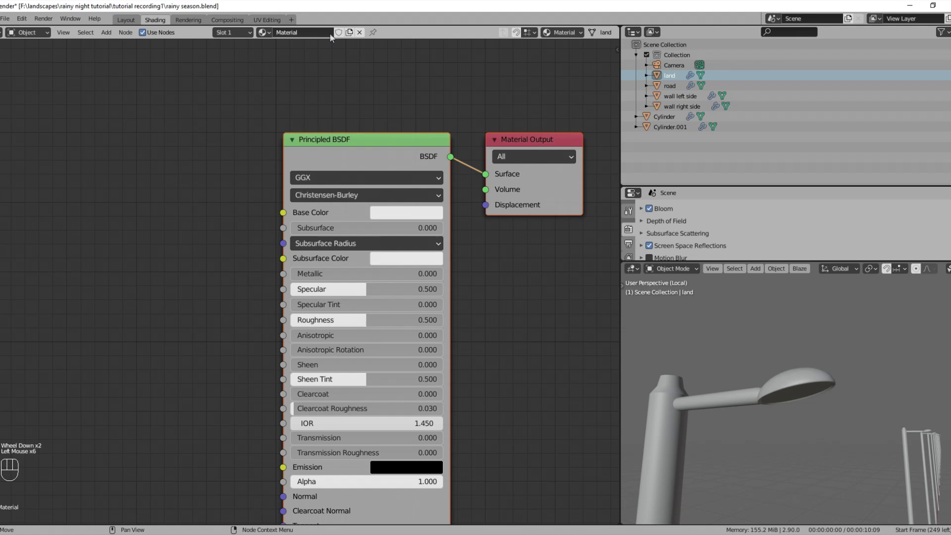
{"action": "type", "text": "land"}
{"action": "key", "text": "Return"}
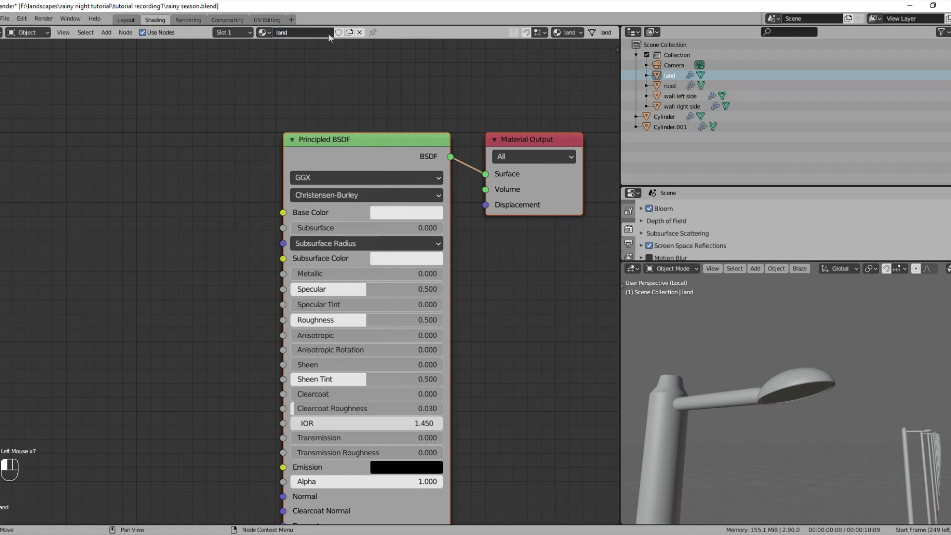
Add Texture Coordinate, Mapping and Image Texture nodes feeding the Base Color of the land's Principled BSDF
{"action": "left_click", "coordinate": [57, 311]}
{"action": "scroll", "coordinate": [68, 303], "scroll_direction": "down", "scroll_amount": 4}
{"action": "middle_click_drag", "start_coordinate": [80, 300], "coordinate": [129, 284]}
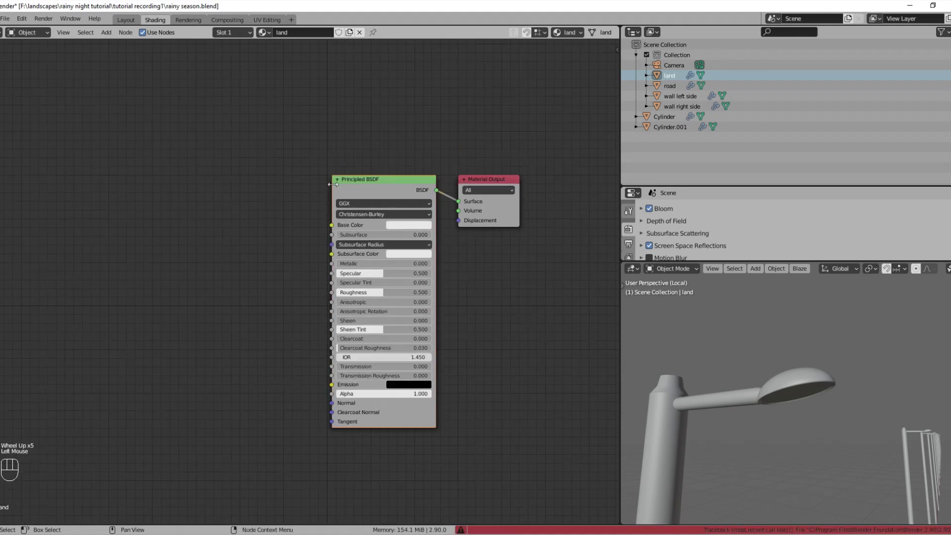
{"action": "key", "text": "ctrl+t"}
{"action": "scroll", "coordinate": [252, 271], "scroll_direction": "up", "scroll_amount": 1}
{"action": "middle_click_drag", "start_coordinate": [252, 272], "coordinate": [196, 226]}
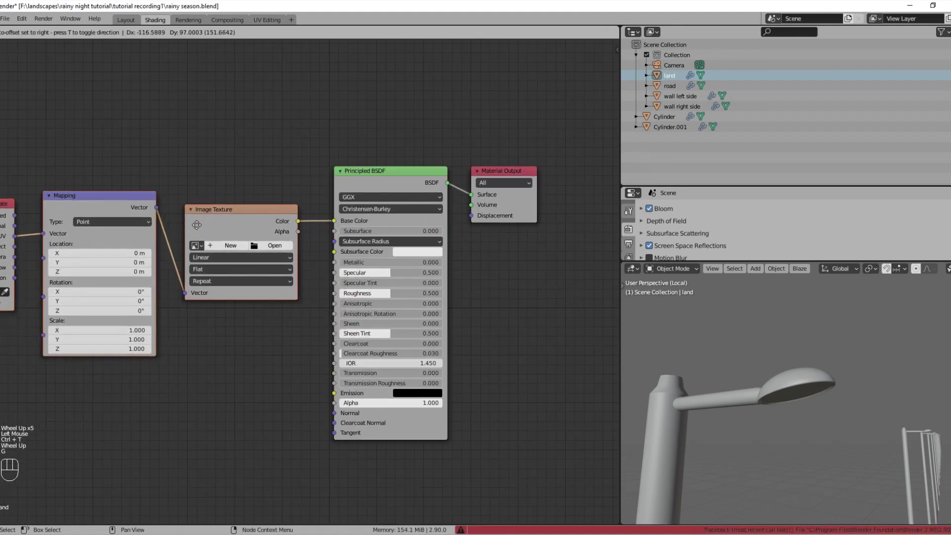
Load brown_mud_dry_diff_2k.jpg into the land's Image Texture and move the texture nodes farther from the Principled BSDF
{"action": "left_click", "coordinate": [276, 246]}
{"action": "left_click", "coordinate": [529, 217]}
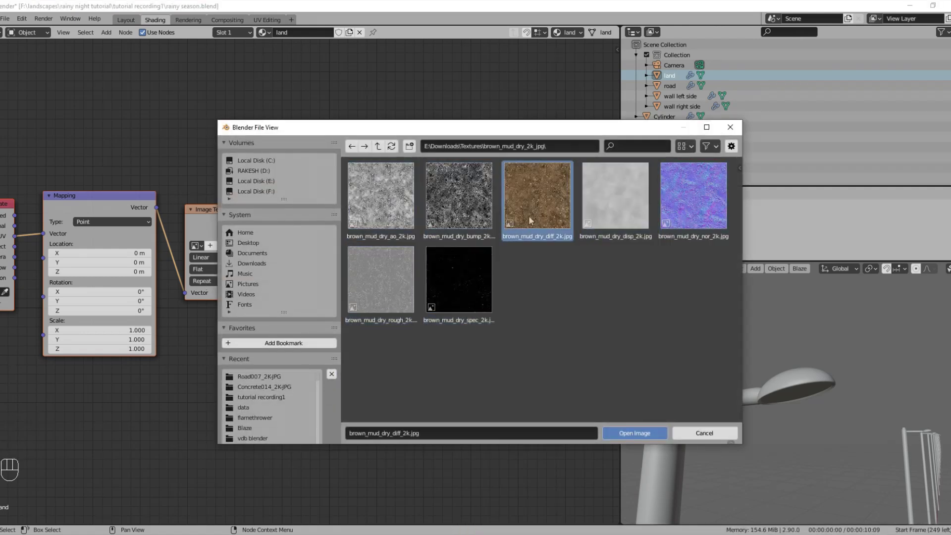
{"action": "left_click", "coordinate": [632, 433]}
{"action": "scroll", "coordinate": [254, 388], "scroll_direction": "up", "scroll_amount": 3}
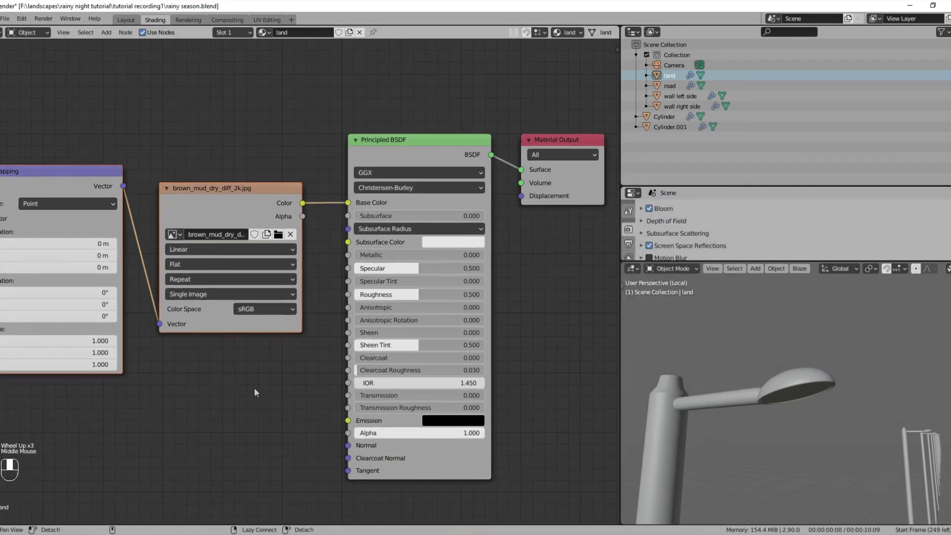
{"action": "middle_click_drag", "start_coordinate": [254, 387], "coordinate": [218, 180]}
{"action": "scroll", "coordinate": [215, 183], "scroll_direction": "down", "scroll_amount": 4}
{"action": "key", "text": "g"}
{"action": "left_click", "coordinate": [190, 169]}
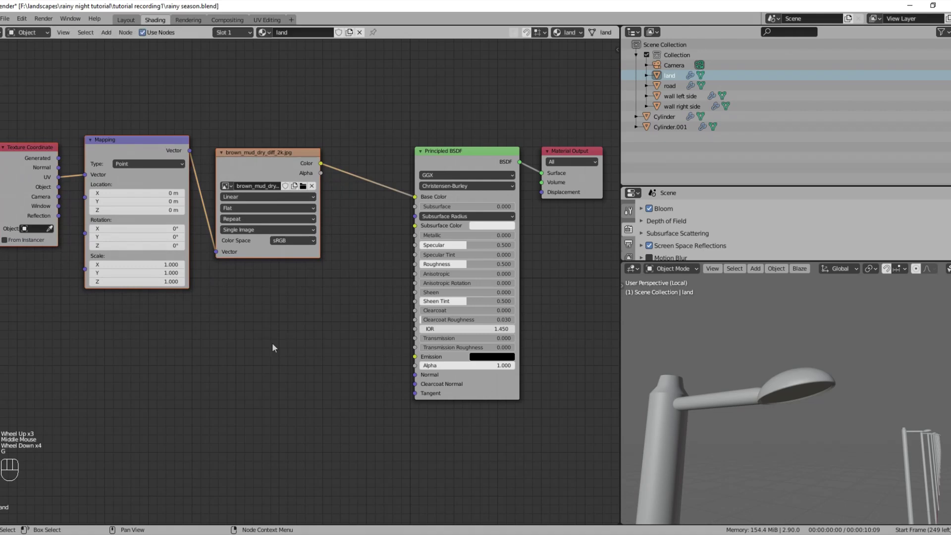
Move the land's diffuse Image Texture up and make four duplicates of it that keep the Mapping link
{"action": "left_click_drag", "start_coordinate": [281, 169], "coordinate": [310, 121]}
{"action": "key", "text": "shift+ctrl+d"}
{"action": "left_click", "coordinate": [285, 179]}
{"action": "key", "text": "shift+ctrl+d"}
{"action": "left_click", "coordinate": [287, 369]}
{"action": "key", "text": "shift+ctrl+d"}
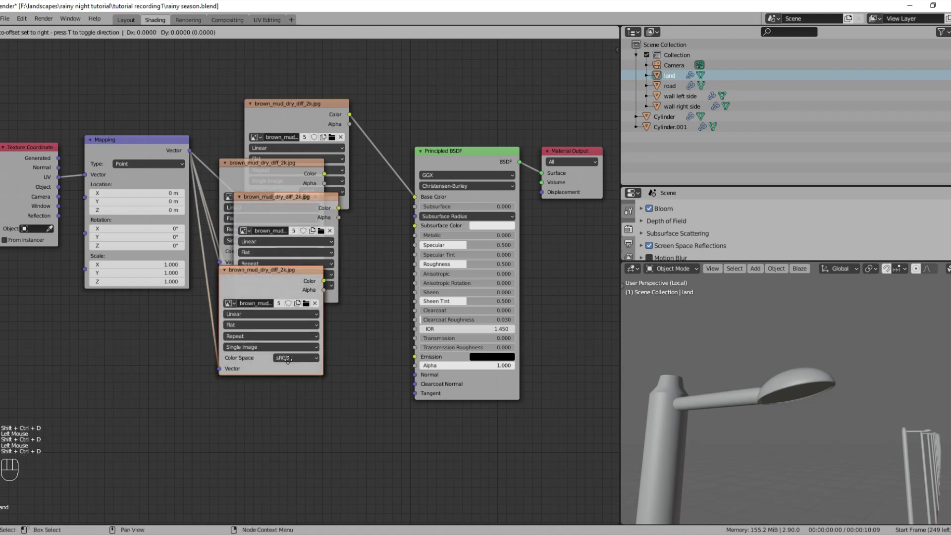
{"action": "left_click", "coordinate": [301, 395]}
Load brown_mud_dry_ao_2k.jpg into the second Image Texture and combine it with the diffuse map through a Multiply node feeding Base Color
{"action": "left_click", "coordinate": [250, 103]}
{"action": "left_click_drag", "start_coordinate": [265, 163], "coordinate": [270, 117]}
{"action": "left_click", "coordinate": [312, 149]}
{"action": "double_click", "coordinate": [377, 209]}
{"action": "left_click", "coordinate": [325, 100], "text": "shift"}
{"action": "key", "text": "ctrl+KP_Multiply"}
{"action": "left_click", "coordinate": [302, 204]}
{"action": "left_click", "coordinate": [300, 256]}
{"action": "left_click", "coordinate": [231, 116]}
{"action": "left_click_drag", "start_coordinate": [254, 118], "coordinate": [275, 140]}
Load brown_mud_dry_rough_2k.jpg into the third Image Texture, connected to the Principled BSDF's Roughness, and collapse the node
{"action": "left_click_drag", "start_coordinate": [277, 198], "coordinate": [333, 181]}
{"action": "left_click", "coordinate": [325, 173]}
{"action": "left_click", "coordinate": [683, 193]}
{"action": "double_click", "coordinate": [373, 294]}
{"action": "left_click", "coordinate": [255, 168]}
Load brown_mud_dry_nor_2k.jpg into the next Image Texture and connect it through a new Normal Map node to the Principled BSDF's Normal
{"action": "left_click_drag", "start_coordinate": [270, 279], "coordinate": [280, 237]}
{"action": "left_click", "coordinate": [314, 262]}
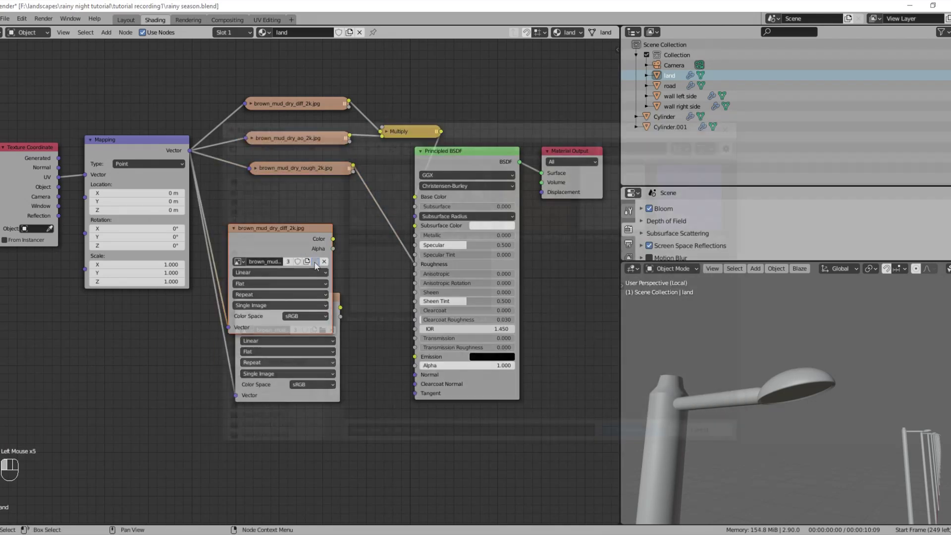
{"action": "double_click", "coordinate": [692, 199]}
{"action": "key", "text": "shift+a"}
{"action": "type", "text": "snor"}
{"action": "left_click", "coordinate": [436, 403]}
{"action": "left_click", "coordinate": [384, 324]}
{"action": "left_click_drag", "start_coordinate": [474, 438], "coordinate": [389, 350]}
Delete the spare Image Texture duplicate and set the Normal Map node to UVMap with strength 0.500
{"action": "left_click", "coordinate": [293, 317]}
{"action": "key", "text": "x"}
{"action": "left_click_drag", "start_coordinate": [302, 243], "coordinate": [298, 283]}
{"action": "scroll", "coordinate": [391, 341], "scroll_direction": "up", "scroll_amount": 4}
{"action": "left_click", "coordinate": [427, 361]}
{"action": "left_click", "coordinate": [428, 373]}
Set the normal and roughness textures' color space to Non-Color and space out the land's texture nodes
{"action": "scroll", "coordinate": [391, 341], "scroll_direction": "down", "scroll_amount": 4}
{"action": "left_click_drag", "start_coordinate": [50, 104], "coordinate": [130, 198]}
{"action": "left_click_drag", "start_coordinate": [136, 140], "coordinate": [97, 192]}
{"action": "left_click", "coordinate": [318, 356]}
{"action": "left_click", "coordinate": [317, 397]}
{"action": "left_click", "coordinate": [247, 269]}
{"action": "left_click", "coordinate": [256, 169]}
{"action": "left_click", "coordinate": [330, 256]}
{"action": "left_click", "coordinate": [330, 294]}
{"action": "left_click_drag", "start_coordinate": [317, 168], "coordinate": [319, 135]}
{"action": "left_click_drag", "start_coordinate": [294, 268], "coordinate": [292, 348]}
Set the land Mapping node's scale to 5 on X, Y and Z while previewing the shaded material
{"action": "scroll", "coordinate": [297, 347], "scroll_direction": "down", "scroll_amount": 3}
{"action": "key", "text": "z"}
{"action": "scroll", "coordinate": [793, 428], "scroll_direction": "down", "scroll_amount": 3}
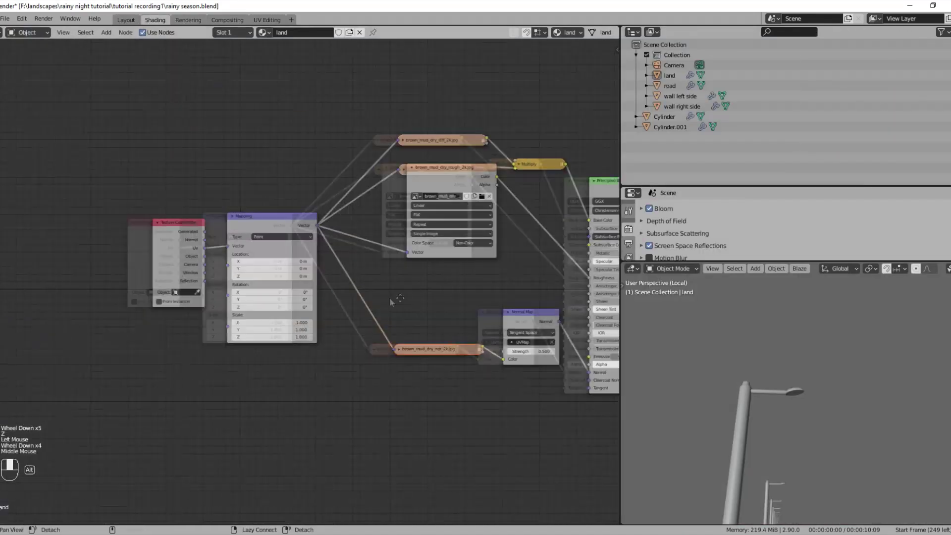
{"action": "scroll", "coordinate": [233, 280], "scroll_direction": "up", "scroll_amount": 6}
{"action": "left_click_drag", "start_coordinate": [235, 270], "coordinate": [233, 293]}
{"action": "type", "text": "5"}
{"action": "key", "text": "Return"}
Exit local view so the textured land shows together with the road, walls and lamps
{"action": "scroll", "coordinate": [711, 313], "scroll_direction": "down", "scroll_amount": 5}
{"action": "middle_click_drag", "start_coordinate": [711, 317], "coordinate": [706, 441]}
{"action": "scroll", "coordinate": [708, 431], "scroll_direction": "up", "scroll_amount": 1}
{"action": "scroll", "coordinate": [718, 391], "scroll_direction": "down", "scroll_amount": 4}
{"action": "key", "text": "KP_Divide"}
{"action": "middle_click_drag", "start_coordinate": [717, 391], "coordinate": [741, 417]}
{"action": "scroll", "coordinate": [733, 439], "scroll_direction": "up", "scroll_amount": 6}
{"action": "key", "text": "shift+grave"}
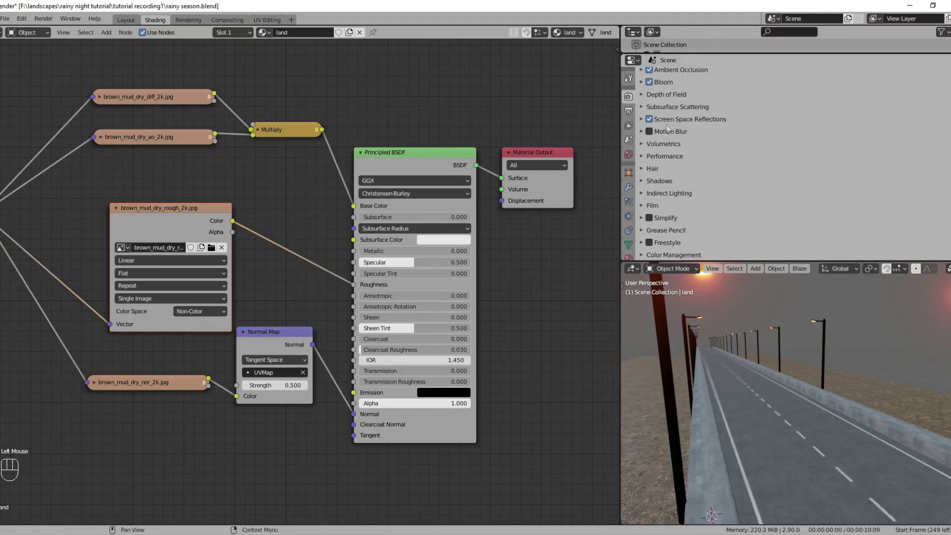
Change the World background to a brighter teal-blue color and preview it in the rendered view
{"action": "left_click", "coordinate": [628, 155]}
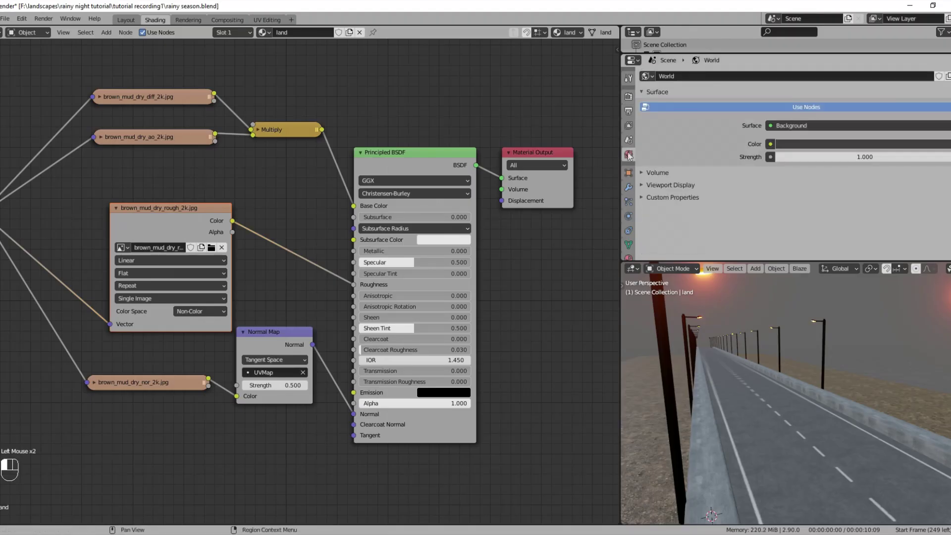
{"action": "left_click", "coordinate": [834, 143]}
{"action": "left_click_drag", "start_coordinate": [941, 198], "coordinate": [944, 156]}
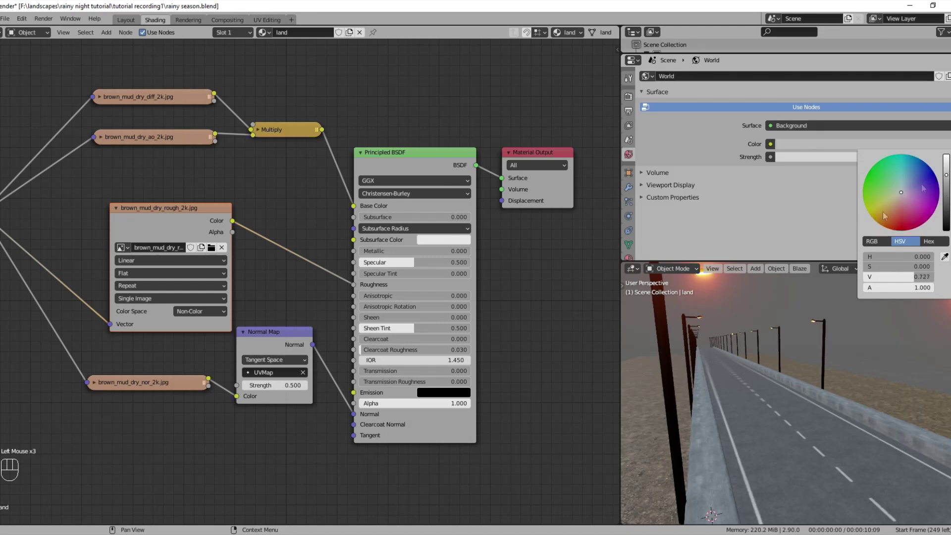
{"action": "key", "text": "z"}
{"action": "scroll", "coordinate": [788, 328], "scroll_direction": "down", "scroll_amount": 2}
{"action": "scroll", "coordinate": [792, 332], "scroll_direction": "up", "scroll_amount": 2}
{"action": "middle_click_drag", "start_coordinate": [801, 340], "coordinate": [822, 342]}
{"action": "left_click", "coordinate": [858, 143]}
{"action": "left_click", "coordinate": [908, 172]}
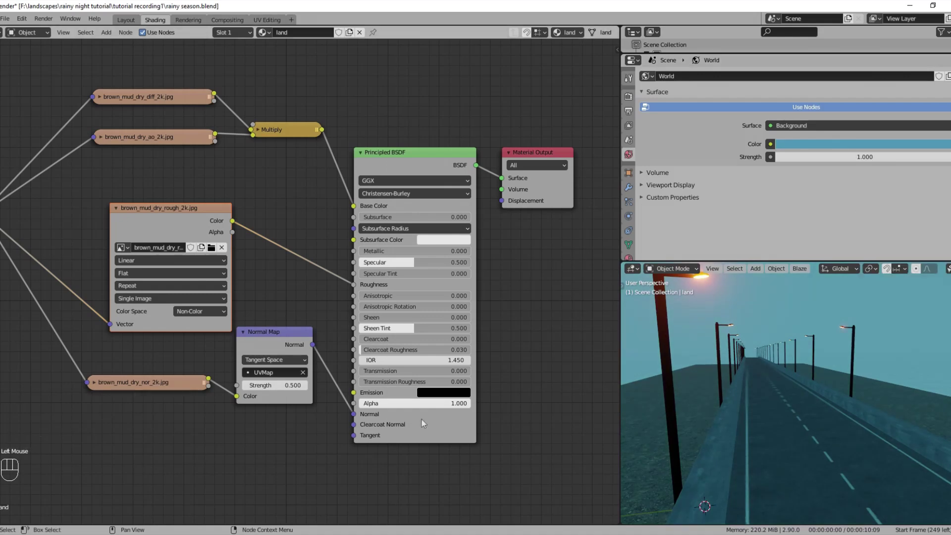
Add a cube to the scene and scale it up uniformly in solid view
{"action": "scroll", "coordinate": [317, 424], "scroll_direction": "down", "scroll_amount": 5}
{"action": "middle_click_drag", "start_coordinate": [317, 424], "coordinate": [319, 390]}
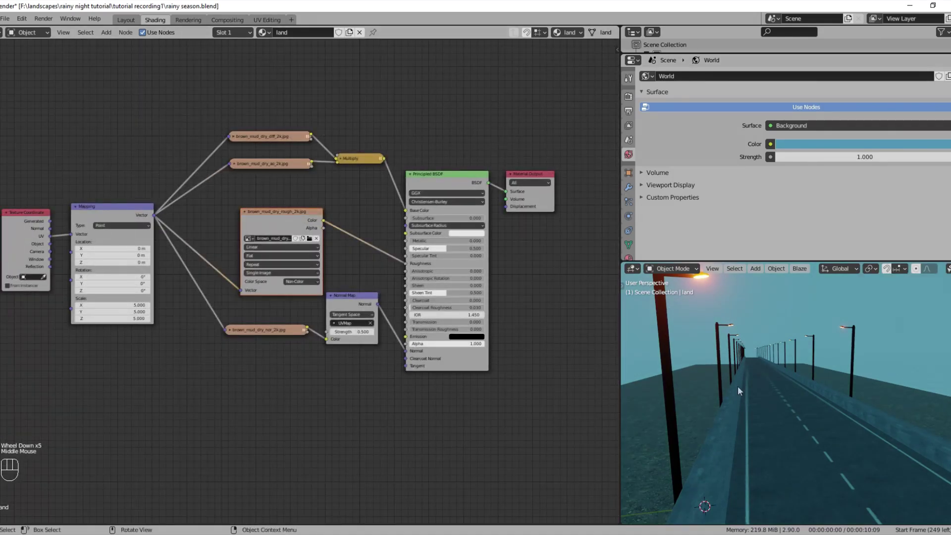
{"action": "key", "text": "shift+a"}
{"action": "mouse_move", "coordinate": [790, 327]}
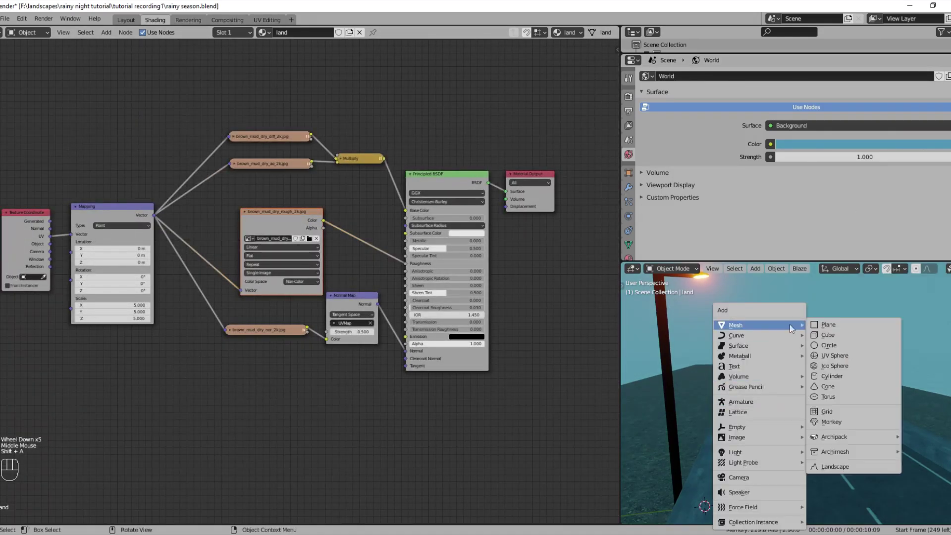
{"action": "left_click", "coordinate": [828, 335]}
{"action": "scroll", "coordinate": [739, 402], "scroll_direction": "down", "scroll_amount": 3}
{"action": "key", "text": "z"}
{"action": "left_click", "coordinate": [822, 416]}
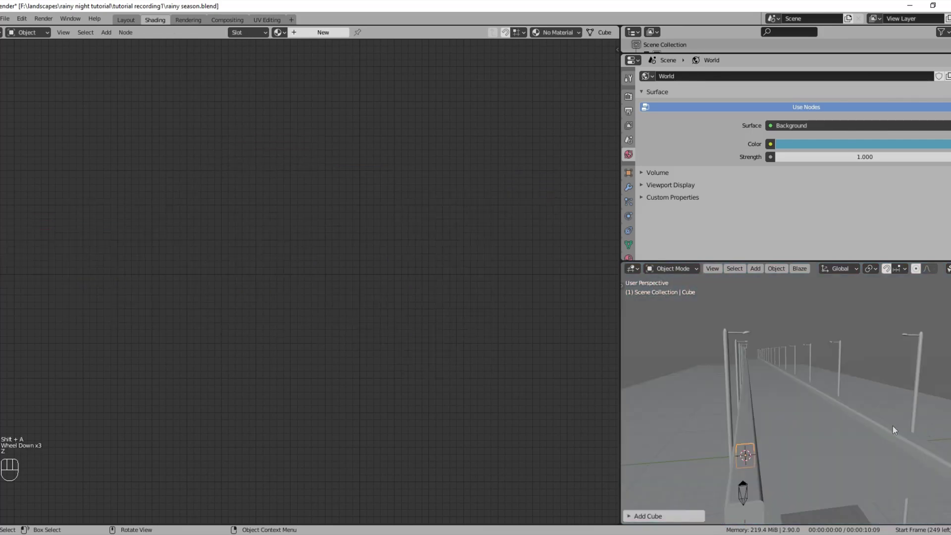
{"action": "key", "text": "s"}
{"action": "left_click", "coordinate": [812, 399]}
{"action": "scroll", "coordinate": [812, 398], "scroll_direction": "down", "scroll_amount": 6}
{"action": "key", "text": "s"}
{"action": "left_click", "coordinate": [863, 407]}
Move the cube along X over the land and stretch it in X until it encloses the whole land from above
{"action": "key", "text": "KP_7"}
{"action": "key", "text": "alt+z"}
{"action": "scroll", "coordinate": [852, 415], "scroll_direction": "down", "scroll_amount": 12}
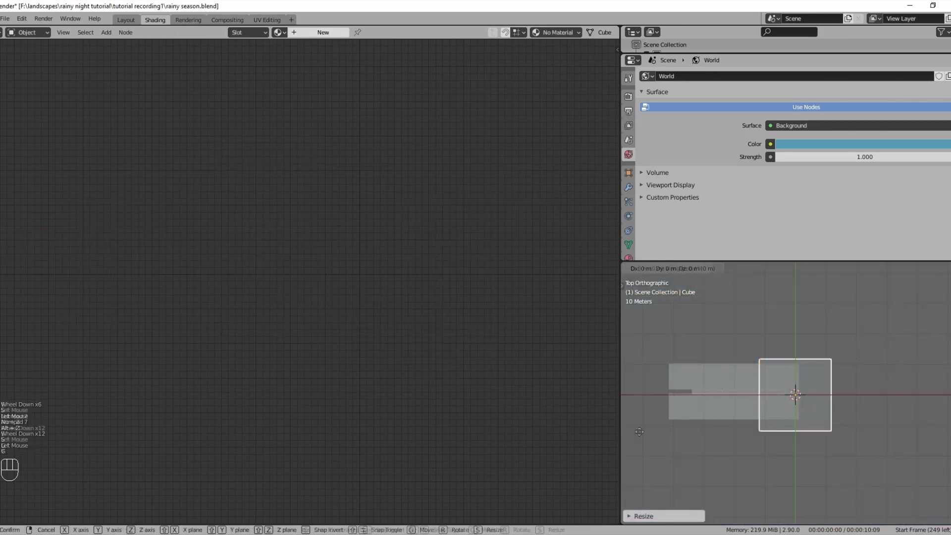
{"action": "key", "text": "x"}
{"action": "left_click", "coordinate": [855, 432]}
{"action": "key", "text": "s"}
{"action": "key", "text": "x"}
{"action": "left_click", "coordinate": [903, 444]}
{"action": "key", "text": "g"}
{"action": "key", "text": "x"}
{"action": "left_click", "coordinate": [789, 433]}
Adjust the cube's height along Z so its base sits just beneath the land
{"action": "middle_click_drag", "start_coordinate": [788, 433], "coordinate": [757, 392]}
{"action": "scroll", "coordinate": [758, 391], "scroll_direction": "up", "scroll_amount": 5}
{"action": "mouse_move", "coordinate": [772, 346]}
{"action": "middle_mouse_down"}
{"action": "mouse_move", "coordinate": [768, 319]}
{"action": "mouse_move", "coordinate": [745, 367]}
{"action": "mouse_move", "coordinate": [781, 357]}
{"action": "middle_mouse_up"}
{"action": "key", "text": "KP_1"}
{"action": "key", "text": "g"}
{"action": "key", "text": "z"}
{"action": "left_click", "coordinate": [767, 262]}
{"action": "key", "text": "g"}
{"action": "key", "text": "z"}
{"action": "left_click", "coordinate": [753, 379]}
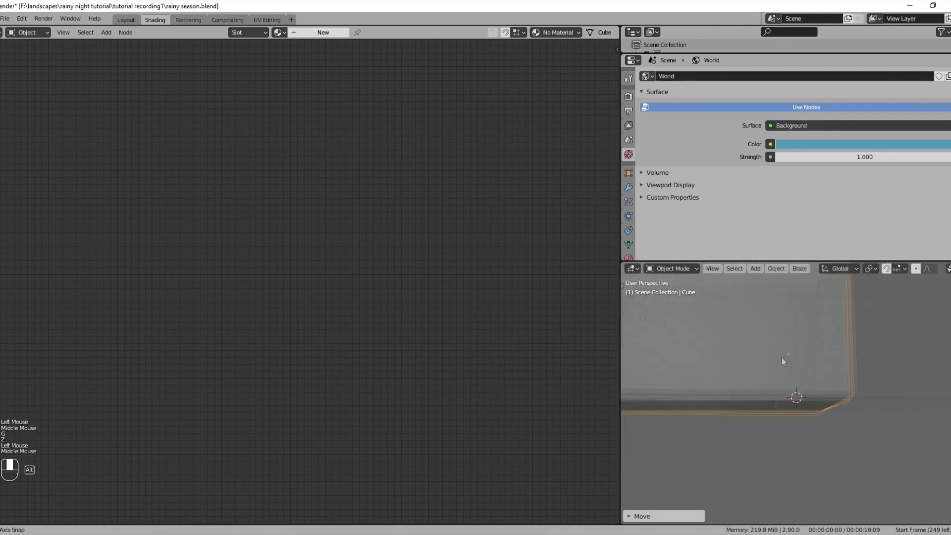
Create a new material named "environment" for the cube, previewed in the rendered camera view
{"action": "key", "text": "KP_0"}
{"action": "scroll", "coordinate": [792, 396], "scroll_direction": "up", "scroll_amount": 3}
{"action": "key", "text": "z"}
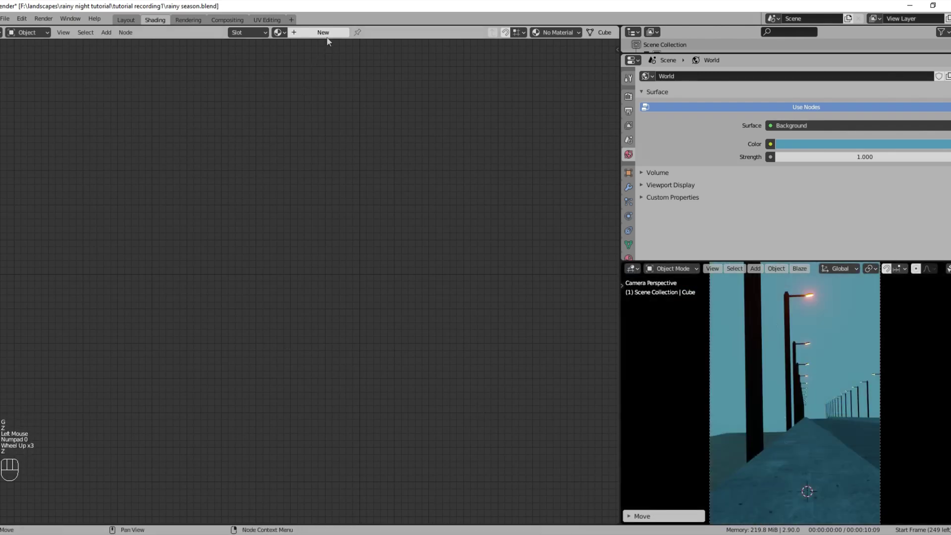
{"action": "left_click", "coordinate": [323, 33]}
{"action": "type", "text": "en"}
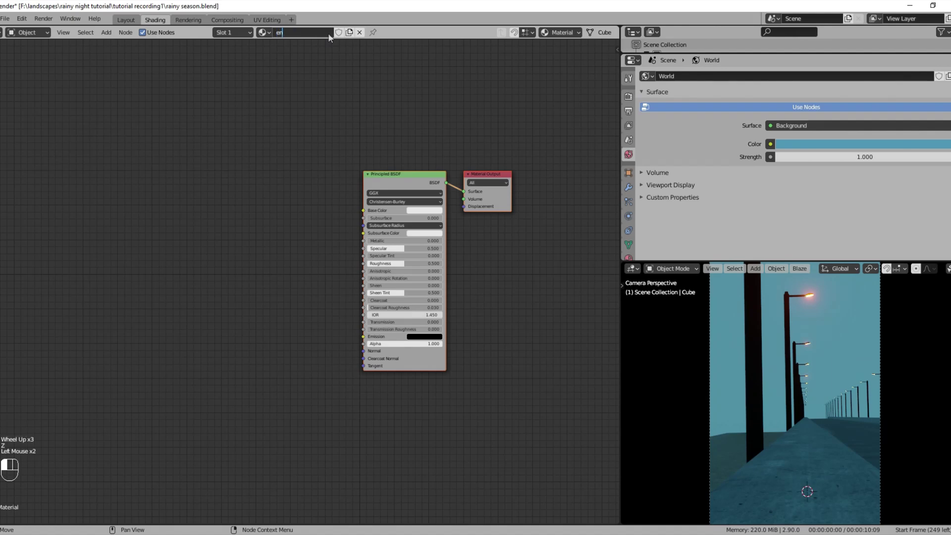
{"action": "type", "text": "viron"}
Replace the Principled BSDF with a Principled Volume connected to the Material Output's Volume, and hide the output's unused sockets
{"action": "scroll", "coordinate": [269, 240], "scroll_direction": "up", "scroll_amount": 3}
{"action": "middle_click", "coordinate": [280, 233]}
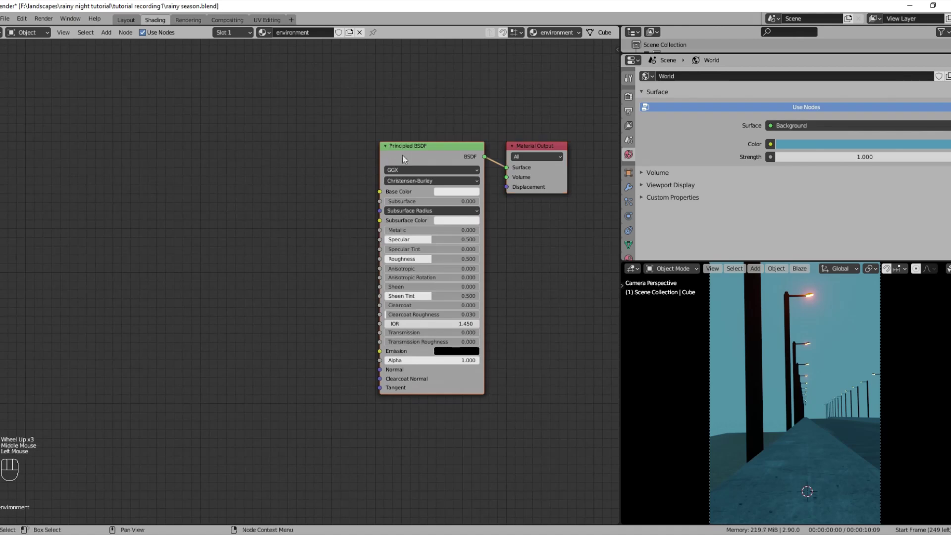
{"action": "key", "text": "x"}
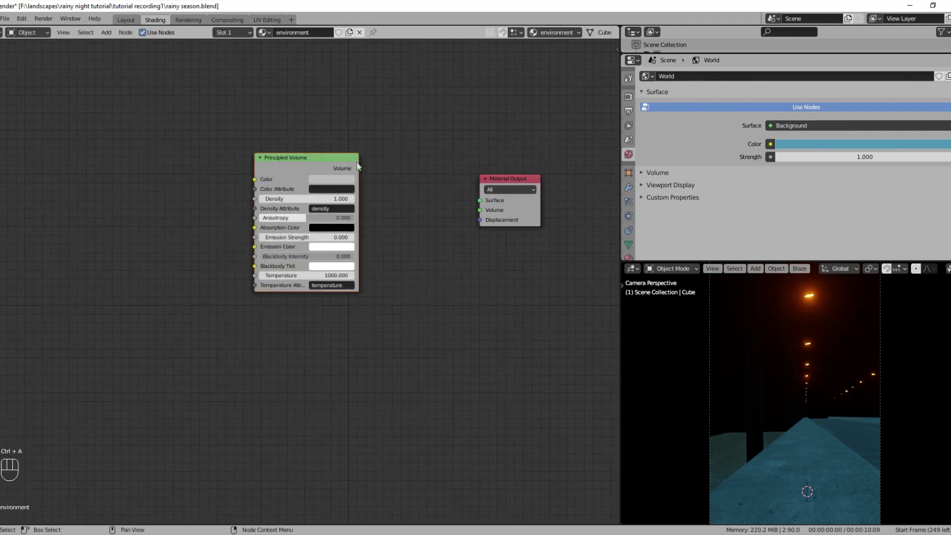
{"action": "left_click_drag", "start_coordinate": [480, 212], "coordinate": [480, 210]}
{"action": "left_click", "coordinate": [491, 206]}
{"action": "key", "text": "ctrl+h"}
Set the Principled Volume's Density and Emission Strength to 0.002
{"action": "left_click", "coordinate": [336, 197]}
{"action": "type", "text": "0.0"}
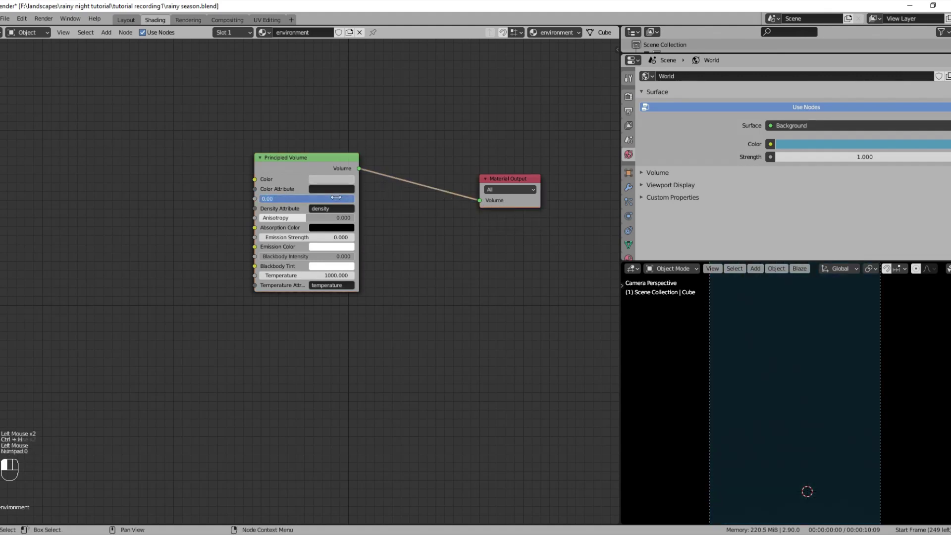
{"action": "type", "text": "02"}
{"action": "key", "text": "Return"}
{"action": "type", "text": "0.002"}
{"action": "key", "text": "Return"}
Add a Gradient Texture node and an RGB node beside the Principled Volume
{"action": "scroll", "coordinate": [80, 231], "scroll_direction": "up", "scroll_amount": 3}
{"action": "middle_click_drag", "start_coordinate": [81, 231], "coordinate": [160, 266]}
{"action": "key", "text": "ctrl+a"}
{"action": "type", "text": "gra"}
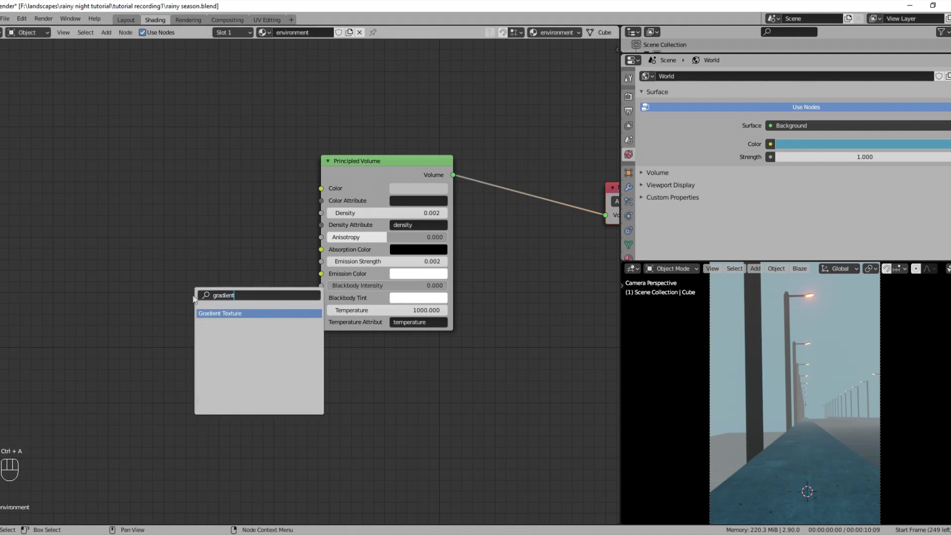
{"action": "key", "text": "Return"}
{"action": "left_click", "coordinate": [32, 297]}
{"action": "key", "text": "ctrl+a"}
{"action": "type", "text": "rgb"}
{"action": "key", "text": "Return"}
{"action": "left_click", "coordinate": [94, 168]}
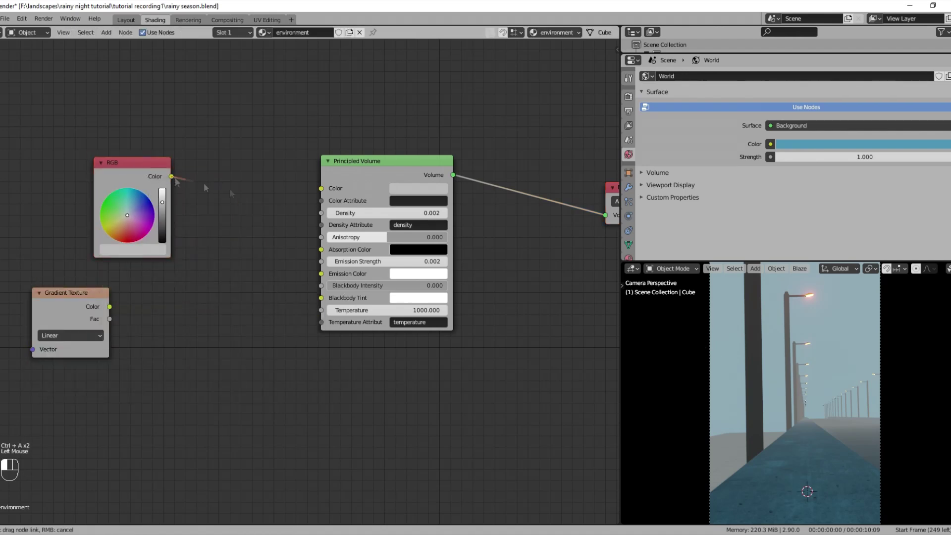
Set the RGB node to light blue and connect it to the Principled Volume's Color and Emission Color
{"action": "left_click_drag", "start_coordinate": [164, 206], "coordinate": [163, 188]}
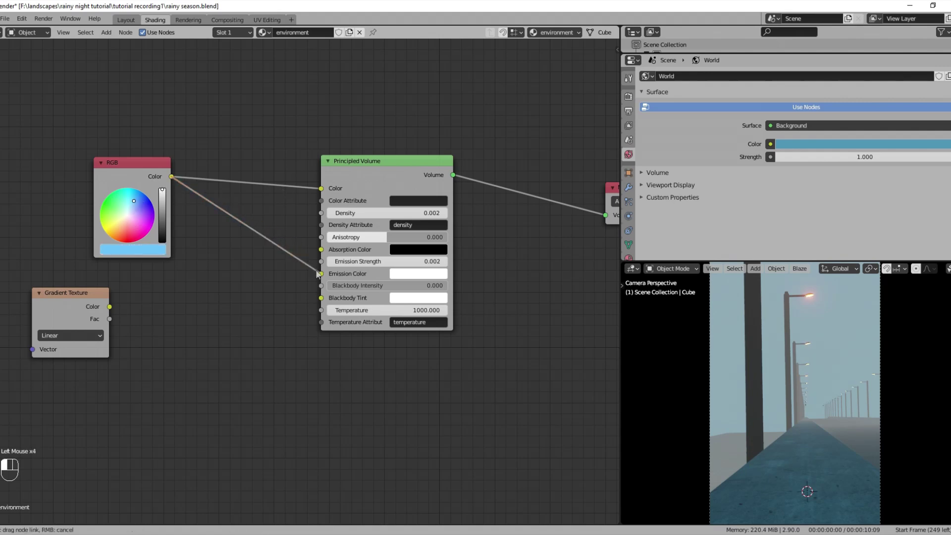
{"action": "left_click_drag", "start_coordinate": [317, 273], "coordinate": [320, 273]}
{"action": "left_click_drag", "start_coordinate": [128, 176], "coordinate": [126, 162]}
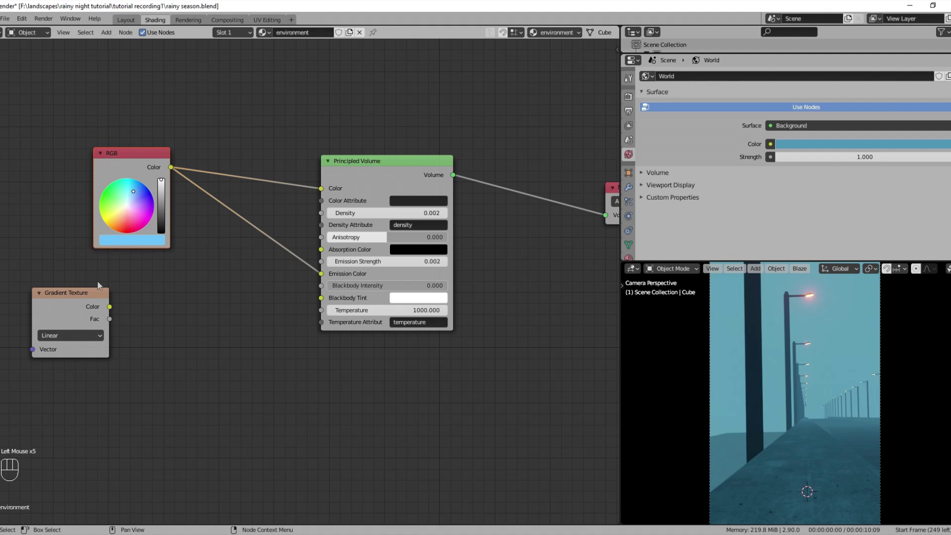
Add a ColorRamp fed by the Gradient Texture and connect its Color to the volume's Emission Strength and Density
{"action": "key", "text": "ctrl+a"}
{"action": "type", "text": "c"}
{"action": "key", "text": "Down"}
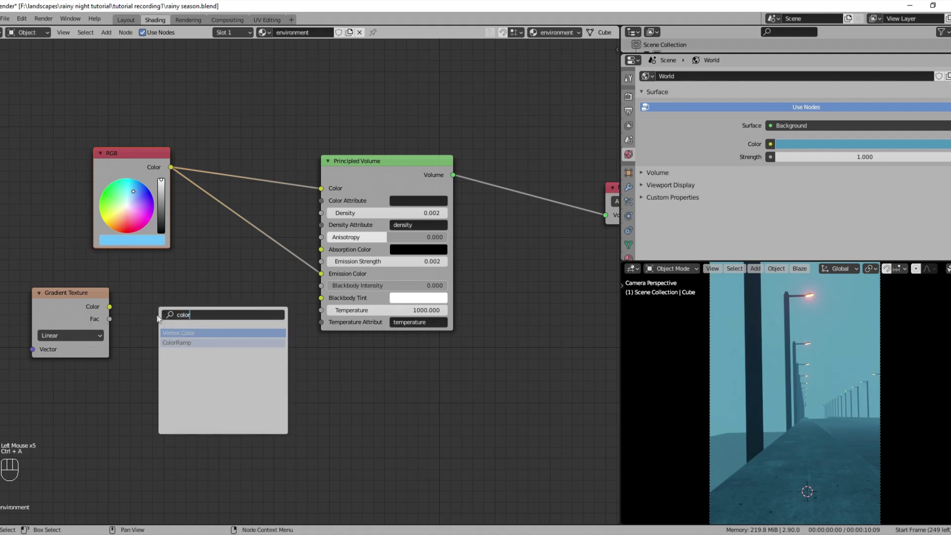
{"action": "key", "text": "Return"}
{"action": "left_click", "coordinate": [135, 285]}
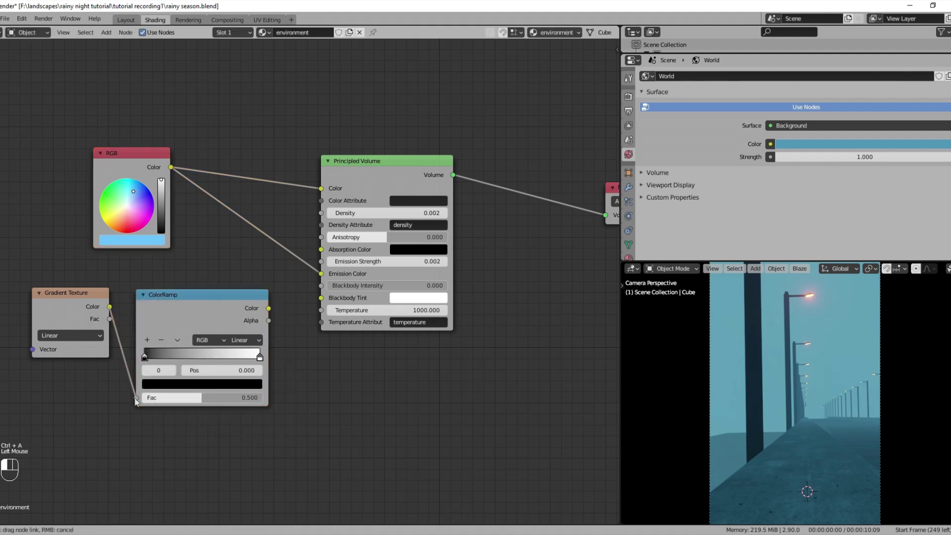
{"action": "left_click_drag", "start_coordinate": [137, 401], "coordinate": [137, 399]}
{"action": "left_click_drag", "start_coordinate": [316, 264], "coordinate": [318, 263]}
{"action": "left_click_drag", "start_coordinate": [268, 309], "coordinate": [268, 309]}
{"action": "left_click_drag", "start_coordinate": [319, 220], "coordinate": [320, 214]}
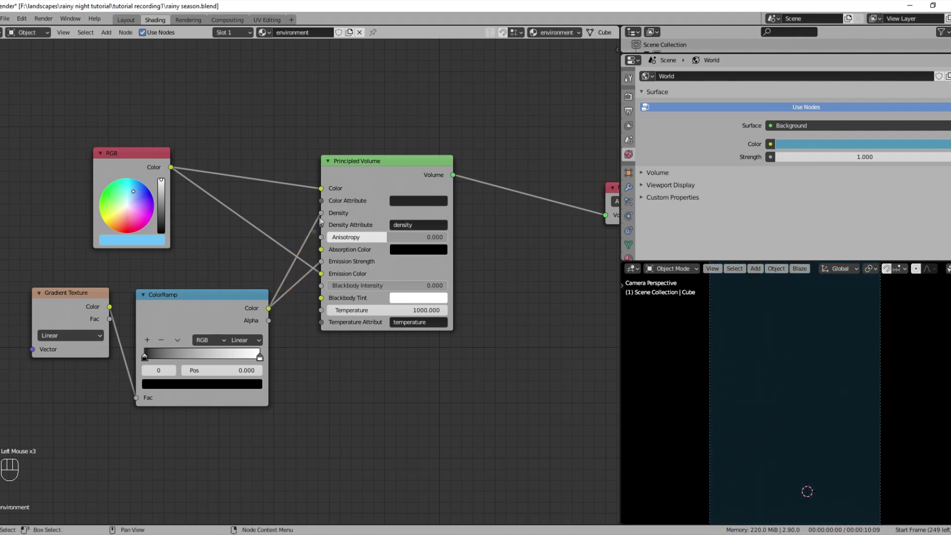
Move the ColorRamp's black stop to about 0.191, checking the gradient's extent from above
{"action": "left_click_drag", "start_coordinate": [199, 301], "coordinate": [200, 274]}
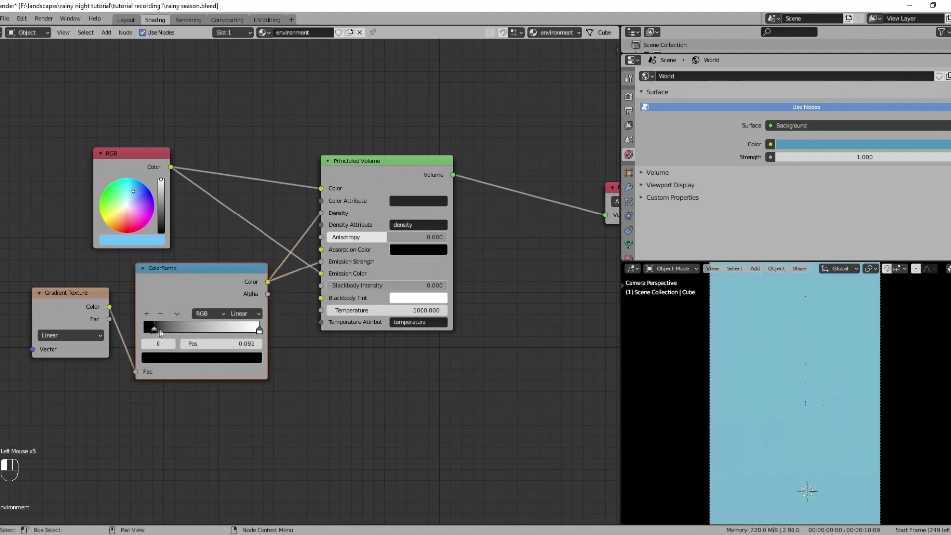
{"action": "key", "text": "KP_7"}
{"action": "scroll", "coordinate": [793, 398], "scroll_direction": "down", "scroll_amount": 4}
{"action": "scroll", "coordinate": [793, 398], "scroll_direction": "up", "scroll_amount": 1}
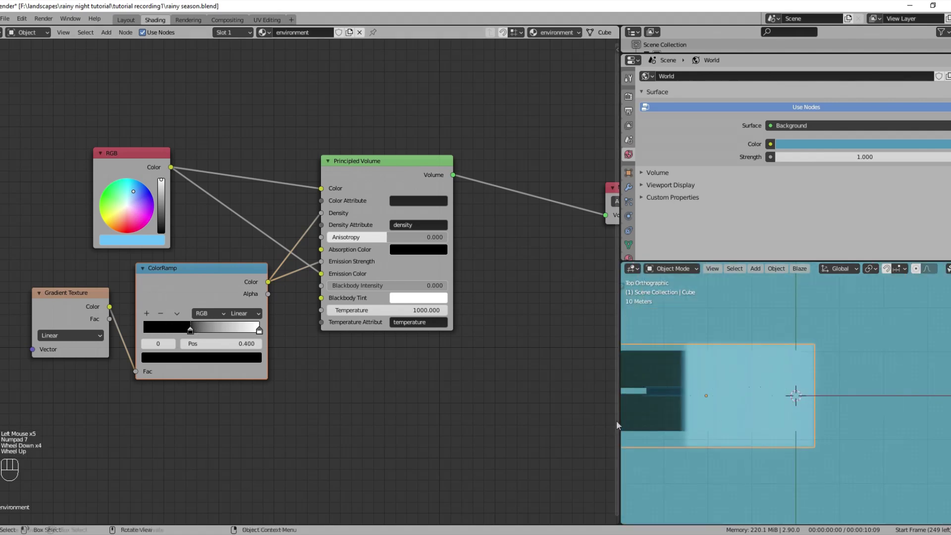
{"action": "scroll", "coordinate": [235, 347], "scroll_direction": "down", "scroll_amount": 1}
{"action": "left_click_drag", "start_coordinate": [94, 318], "coordinate": [23, 339]}
{"action": "left_click_drag", "start_coordinate": [211, 301], "coordinate": [167, 350]}
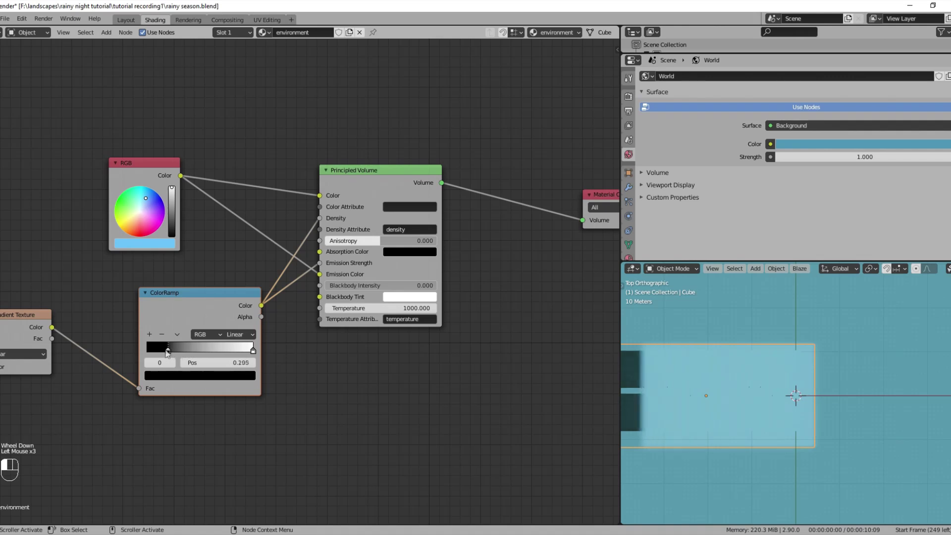
Rotate the fog cube 180° about the global Z axis and return to the camera view
{"action": "scroll", "coordinate": [751, 452], "scroll_direction": "down", "scroll_amount": 1}
{"action": "scroll", "coordinate": [751, 451], "scroll_direction": "down", "scroll_amount": 2}
{"action": "key", "text": "r"}
{"action": "key", "text": "z"}
{"action": "key", "text": "KP_1"}
{"action": "key", "text": "KP_8"}
{"action": "key", "text": "KP_0"}
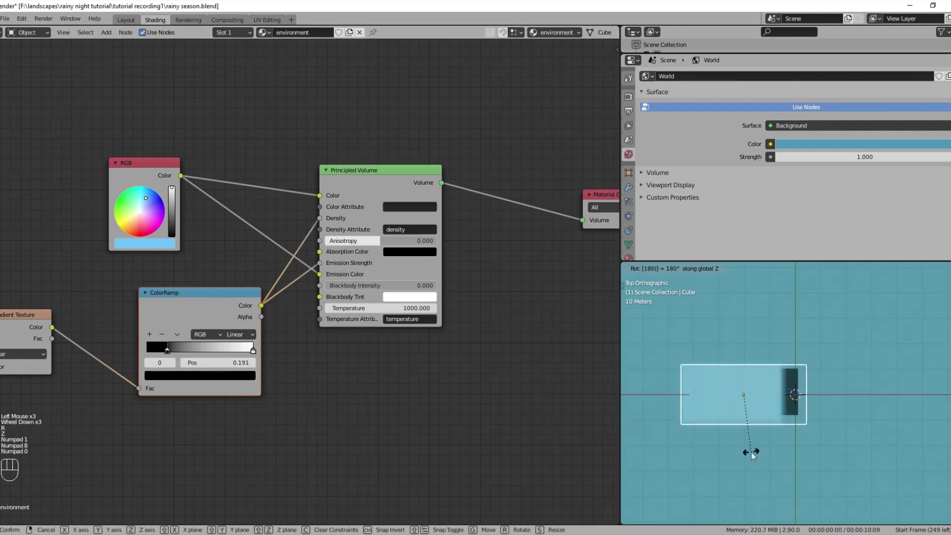
{"action": "left_click", "coordinate": [750, 451]}
{"action": "scroll", "coordinate": [751, 452], "scroll_direction": "up", "scroll_amount": 3}
{"action": "middle_click_drag", "start_coordinate": [750, 452], "coordinate": [743, 343]}
{"action": "key", "text": "KP_0"}
{"action": "scroll", "coordinate": [307, 403], "scroll_direction": "up", "scroll_amount": 2}
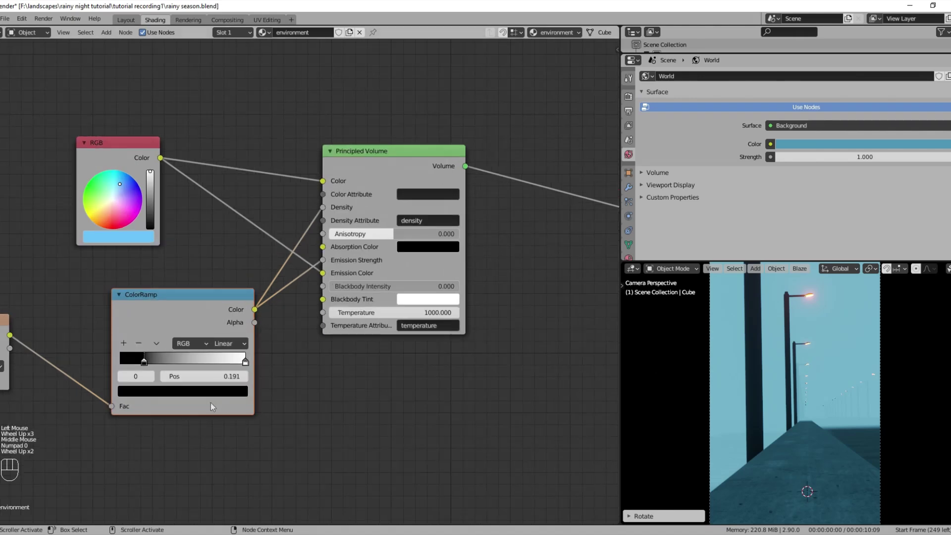
Try brightness values of 0.15, 0.2 and 0.135 for the fog ColorRamp's dark stop
{"action": "left_click", "coordinate": [213, 391]}
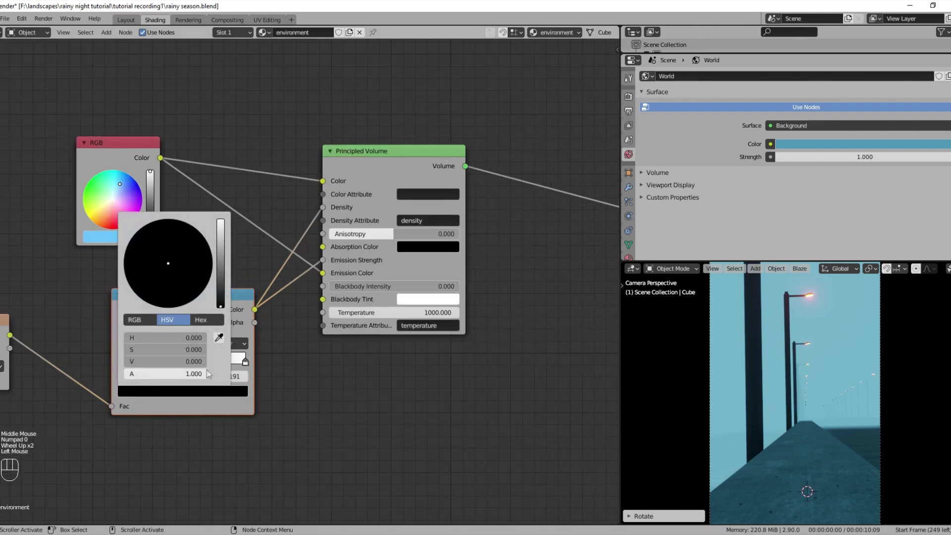
{"action": "left_click", "coordinate": [179, 361]}
{"action": "type", "text": "0.15"}
{"action": "key", "text": "Return"}
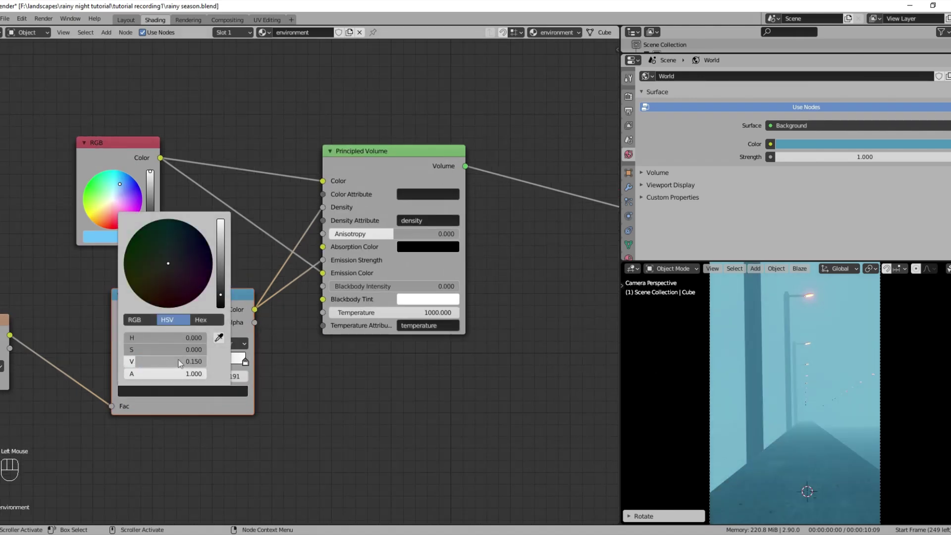
{"action": "left_click", "coordinate": [218, 392]}
{"action": "type", "text": "0.2"}
{"action": "key", "text": "Return"}
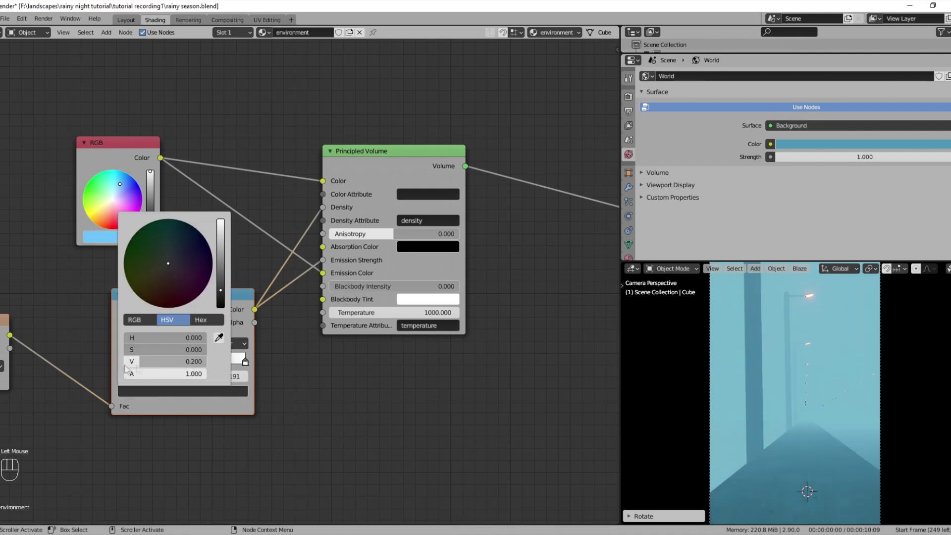
{"action": "left_click", "coordinate": [151, 364]}
{"action": "type", "text": "0.12"}
{"action": "key", "text": "Return"}
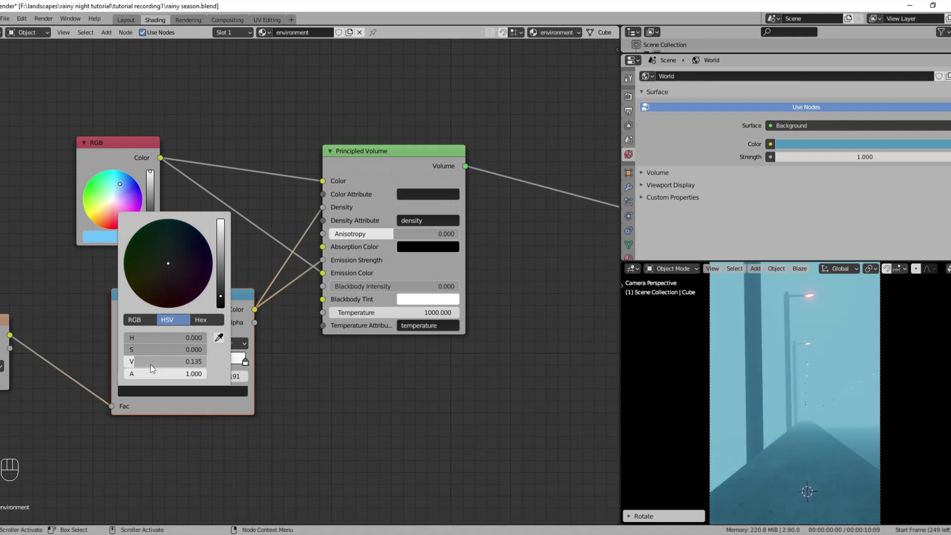
Set the brightness of the fog ColorRamp's dark stop to 0.1
{"action": "scroll", "coordinate": [825, 460], "scroll_direction": "down", "scroll_amount": 5}
{"action": "scroll", "coordinate": [826, 460], "scroll_direction": "up", "scroll_amount": 2}
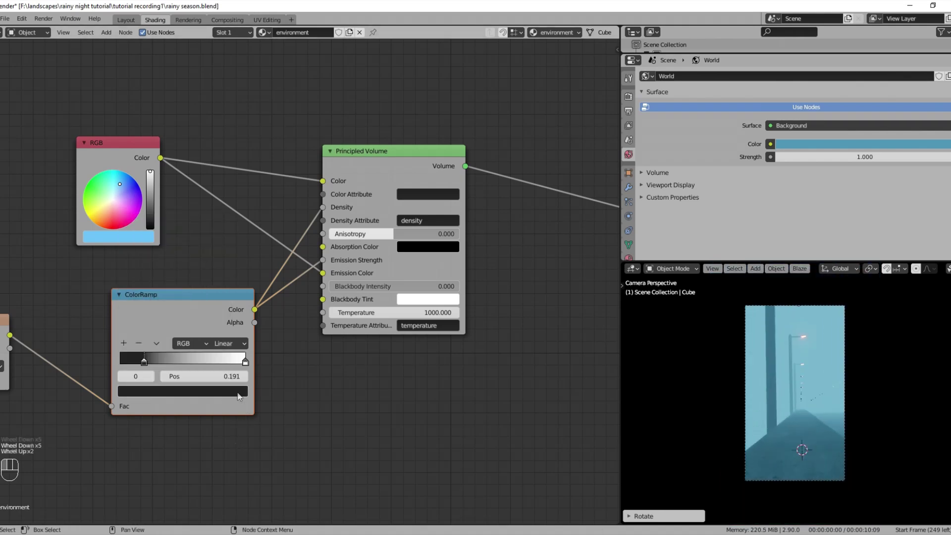
{"action": "left_click", "coordinate": [239, 396]}
{"action": "left_click", "coordinate": [194, 364]}
{"action": "type", "text": "0.1"}
{"action": "key", "text": "Return"}
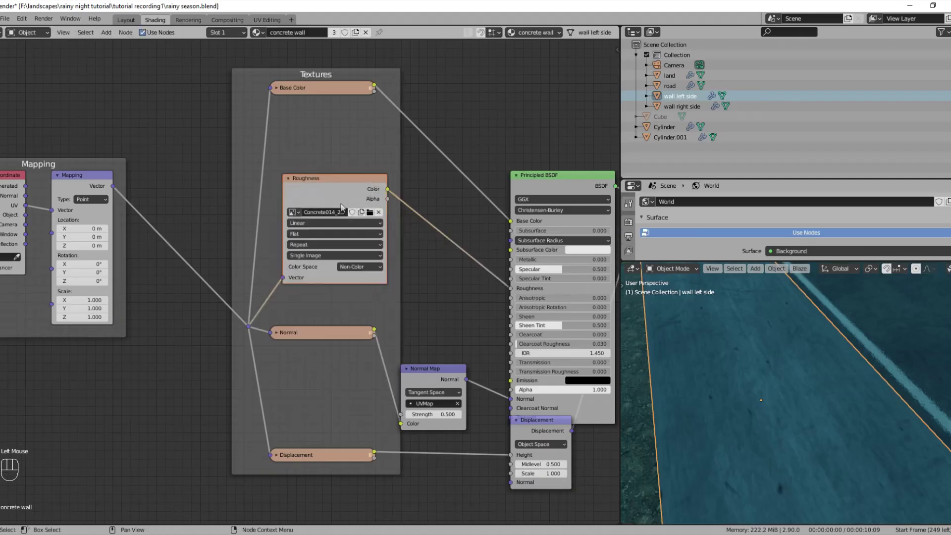
Add a Noise Texture and a ColorRamp to the concrete wall material and connect the noise Fac to the ColorRamp
{"action": "scroll", "coordinate": [122, 406], "scroll_direction": "down", "scroll_amount": 3}
{"action": "middle_click_drag", "start_coordinate": [122, 407], "coordinate": [209, 354]}
{"action": "key", "text": "ctrl+a"}
{"action": "type", "text": "nois"}
{"action": "key", "text": "Return"}
{"action": "left_click", "coordinate": [137, 347]}
{"action": "key", "text": "ctrl+a"}
{"action": "type", "text": "co"}
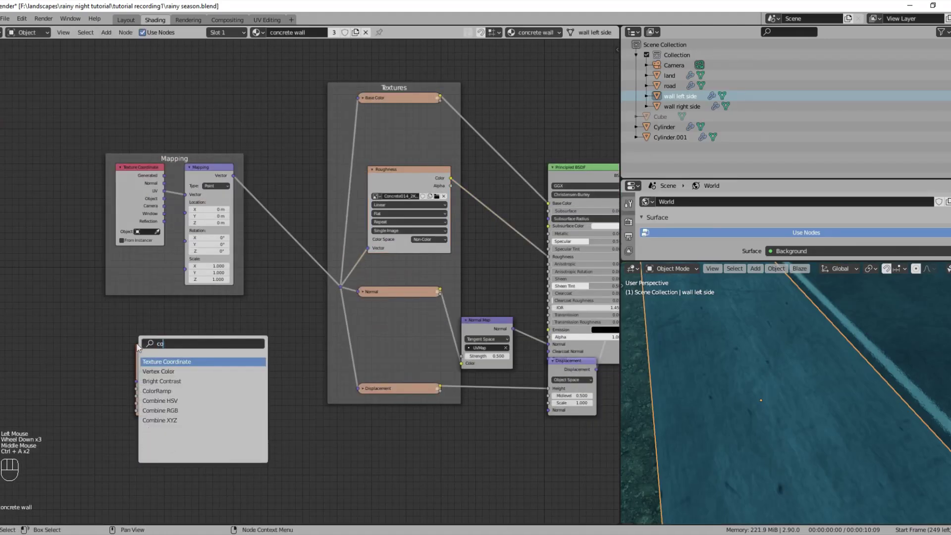
{"action": "key", "text": "Down"}
{"action": "key", "text": "Return"}
{"action": "left_click", "coordinate": [215, 331]}
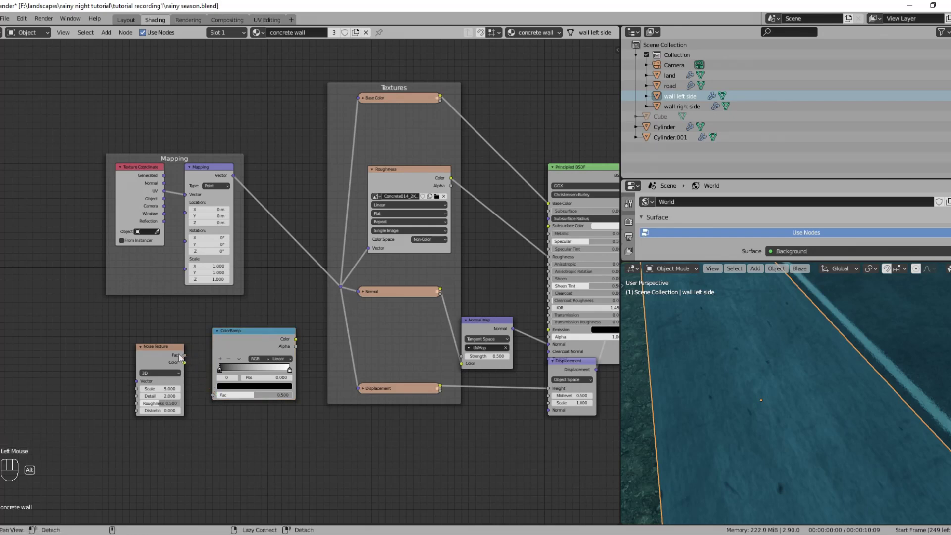
{"action": "left_click_drag", "start_coordinate": [204, 372], "coordinate": [255, 370]}
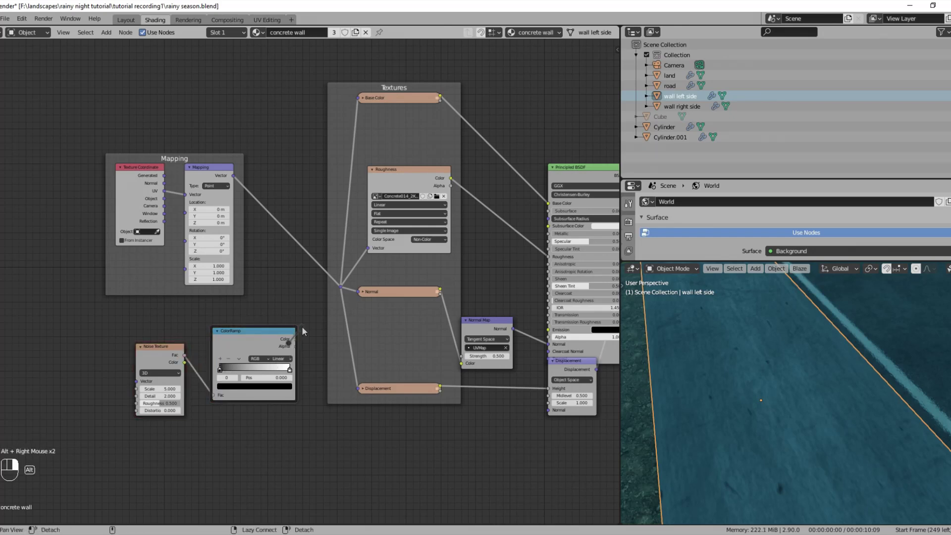
Insert a MixRGB node set to Multiply after the Roughness texture, feed the ColorRamp into Color2 and set Fac to 1
{"action": "key", "text": "ctrl+a"}
{"action": "type", "text": "m"}
{"action": "key", "text": "Down"}
{"action": "key", "text": "Return"}
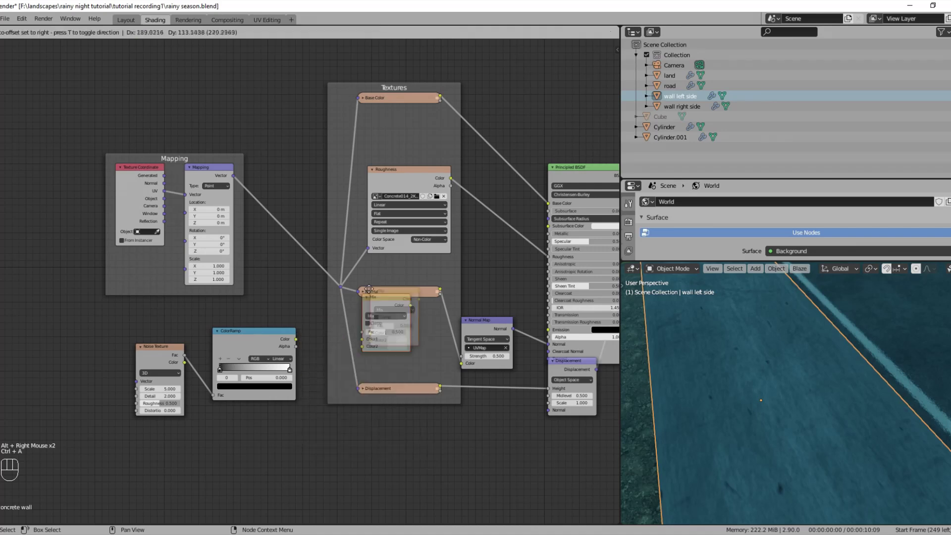
{"action": "left_click", "coordinate": [513, 239]}
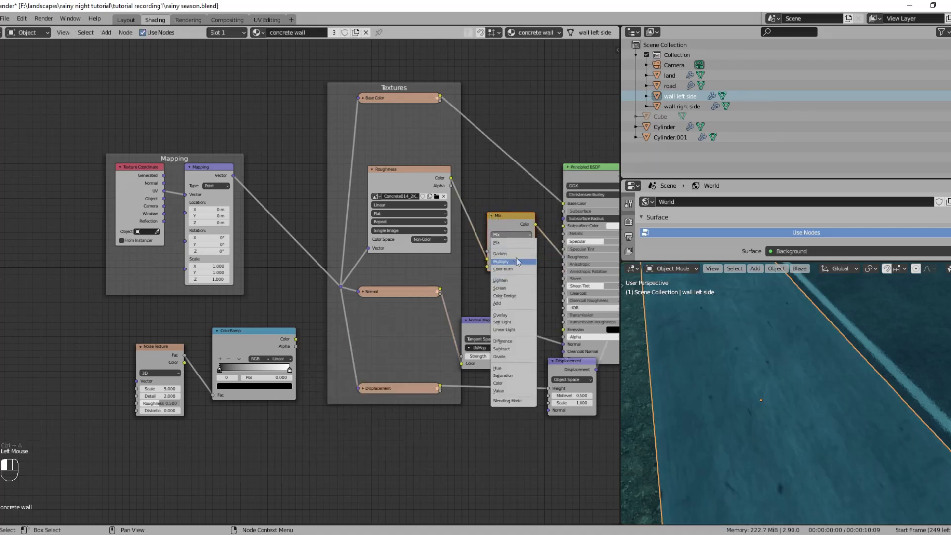
{"action": "left_click", "coordinate": [518, 262]}
{"action": "left_click_drag", "start_coordinate": [296, 339], "coordinate": [324, 326]}
{"action": "left_click_drag", "start_coordinate": [506, 253], "coordinate": [506, 252]}
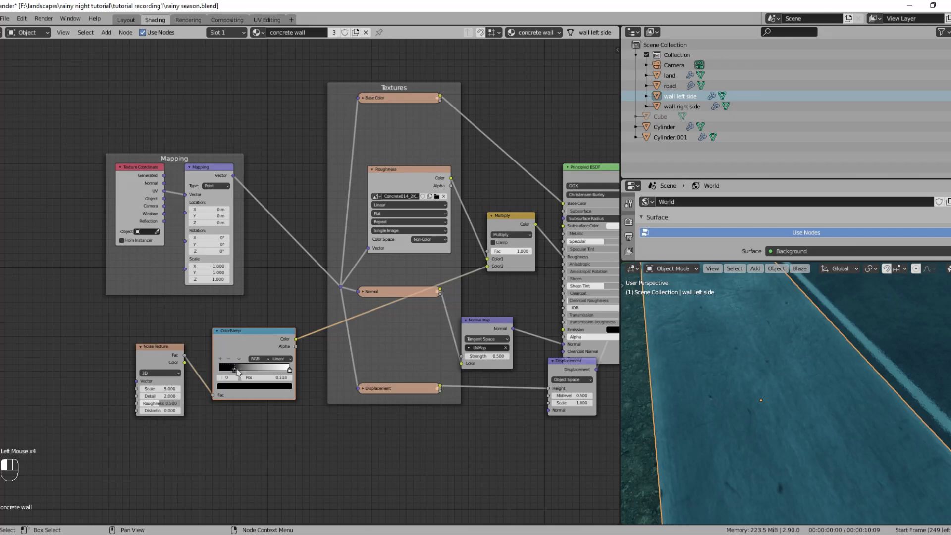
Move the wall ColorRamp's black stop to 0.650 and inspect the left wall's surface up close
{"action": "scroll", "coordinate": [834, 399], "scroll_direction": "down", "scroll_amount": 3}
{"action": "scroll", "coordinate": [801, 406], "scroll_direction": "up", "scroll_amount": 3}
{"action": "middle_click_drag", "start_coordinate": [800, 406], "coordinate": [775, 391]}
{"action": "key", "text": "shift+grave"}
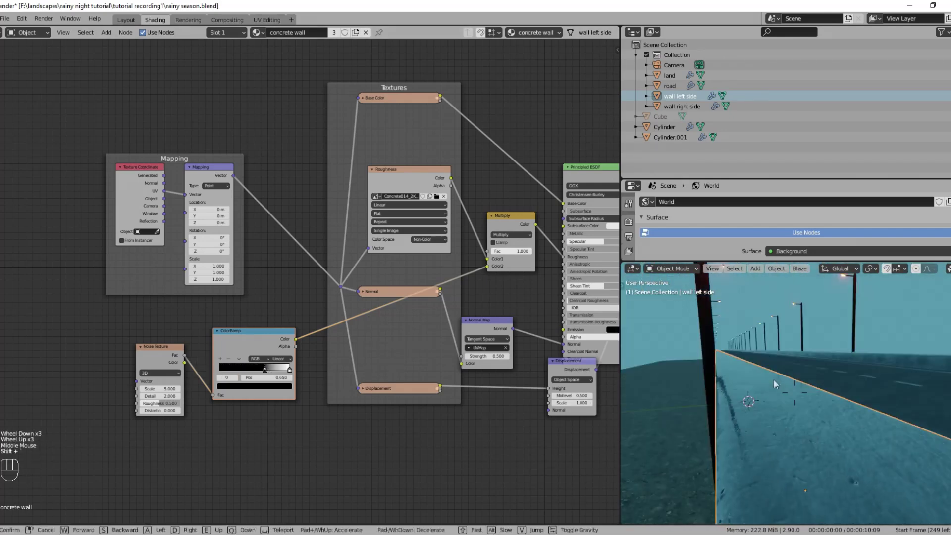
{"action": "key", "text": "d"}
{"action": "left_click", "coordinate": [795, 393]}
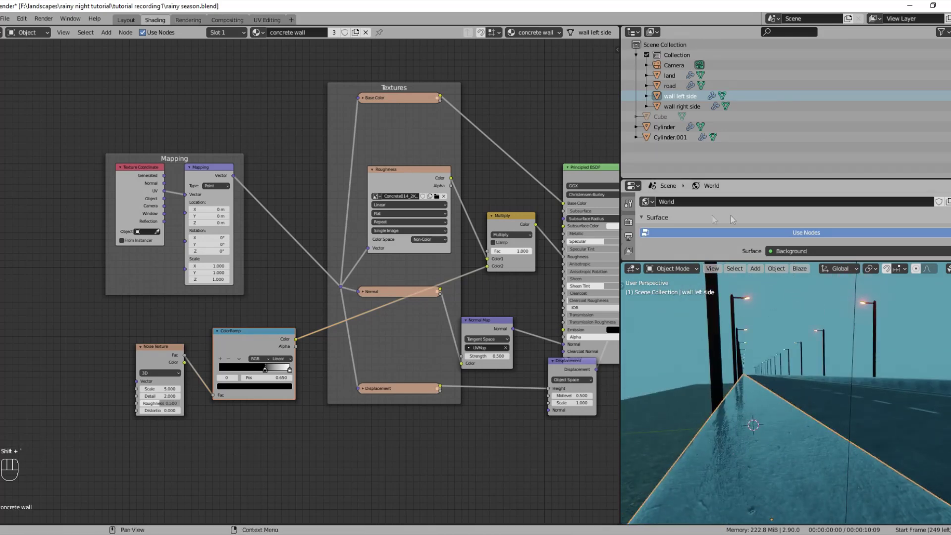
Set the world background strength to 2 and darken its blue color
{"action": "scroll", "coordinate": [797, 232], "scroll_direction": "down", "scroll_amount": 3}
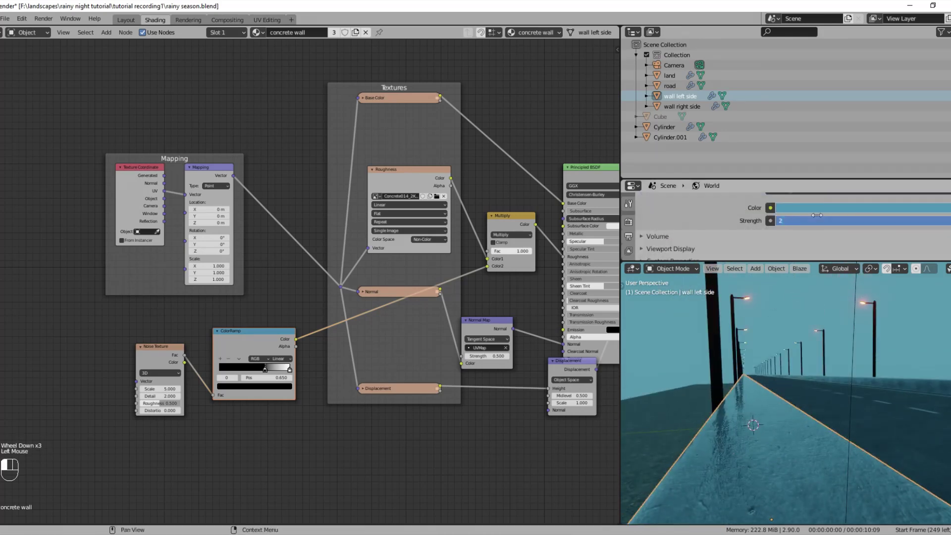
{"action": "key", "text": "Return"}
{"action": "left_click", "coordinate": [832, 208]}
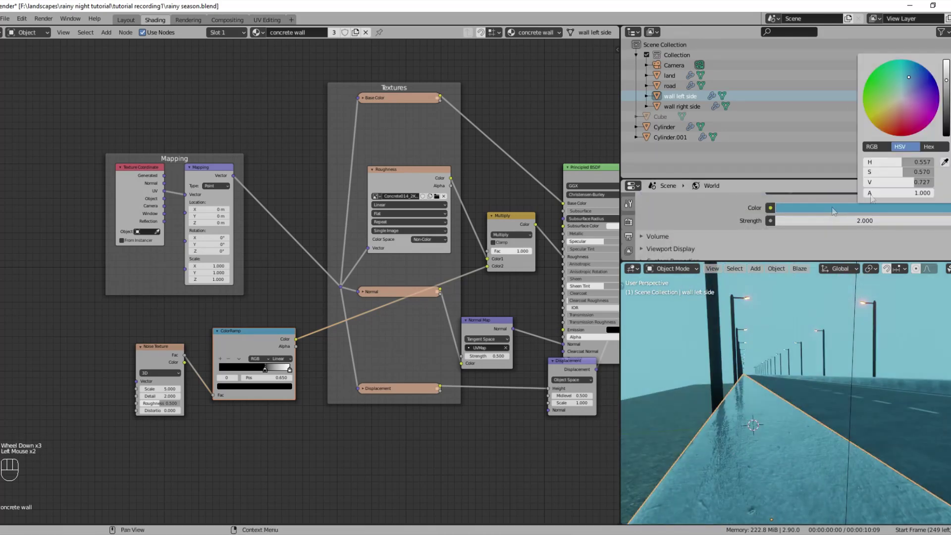
{"action": "left_click", "coordinate": [948, 104]}
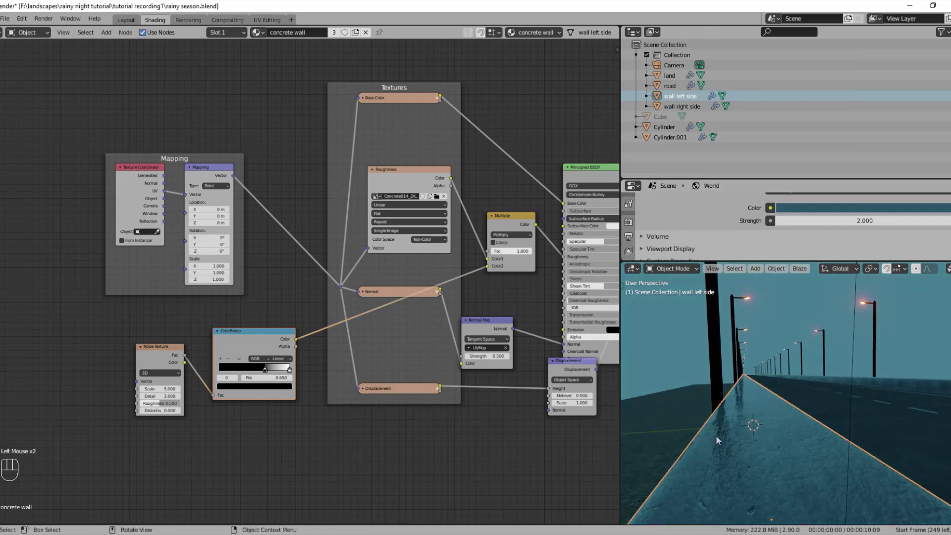
Set the wall's Noise Texture scale to 12 and move the ColorRamp's black stop to 0.409
{"action": "scroll", "coordinate": [230, 379], "scroll_direction": "up", "scroll_amount": 5}
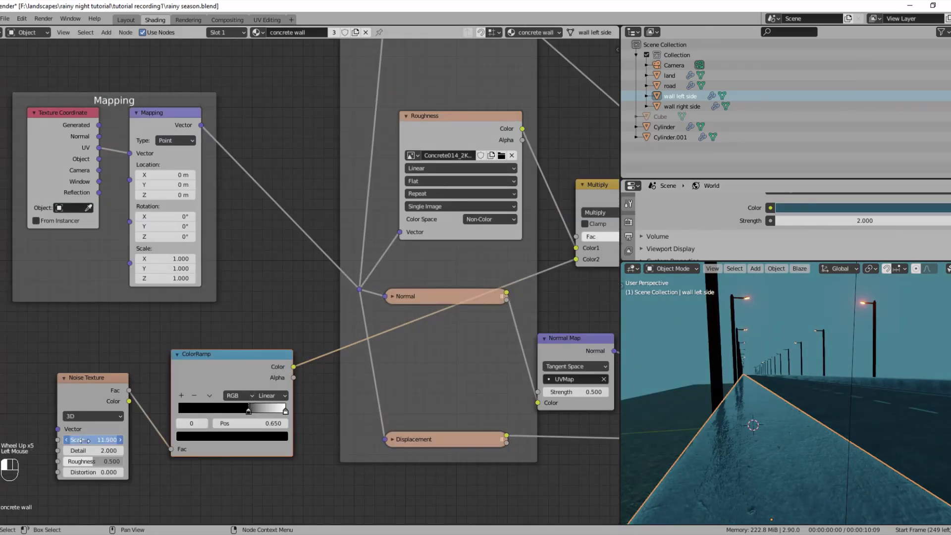
{"action": "mouse_move", "coordinate": [250, 412]}
{"action": "left_mouse_down"}
{"action": "mouse_move", "coordinate": [204, 408]}
{"action": "mouse_move", "coordinate": [243, 407]}
{"action": "left_mouse_up"}
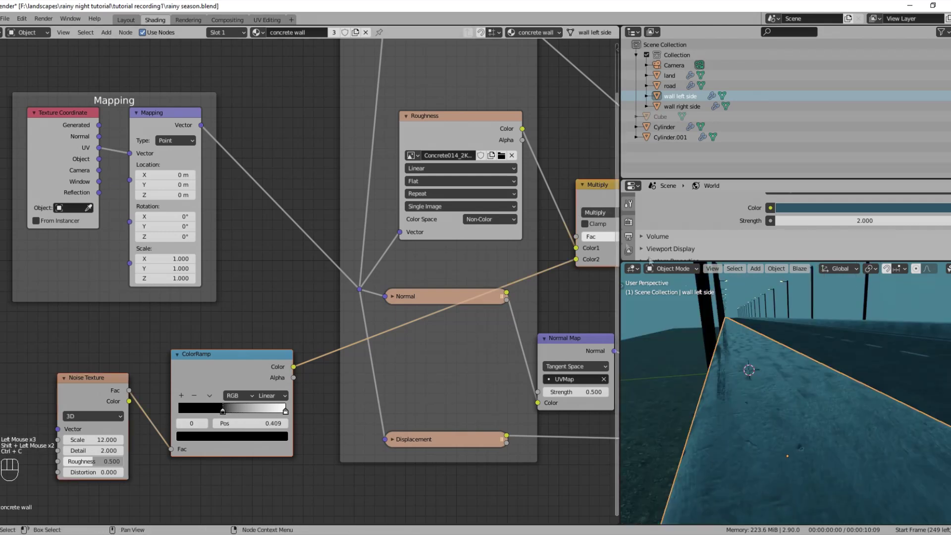
Copy the Noise Texture, ColorRamp and Multiply nodes into the road material and insert Multiply between the Roughness texture and Principled BSDF
{"action": "scroll", "coordinate": [715, 369], "scroll_direction": "down", "scroll_amount": 1}
{"action": "left_click", "coordinate": [715, 369]}
{"action": "key", "text": "ctrl+v"}
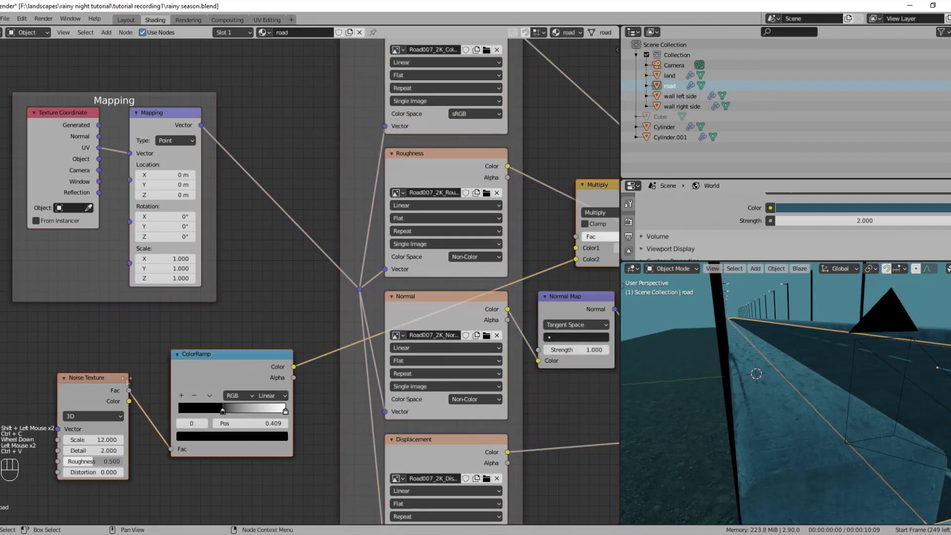
{"action": "scroll", "coordinate": [136, 383], "scroll_direction": "down", "scroll_amount": 4}
{"action": "left_click_drag", "start_coordinate": [521, 215], "coordinate": [516, 211]}
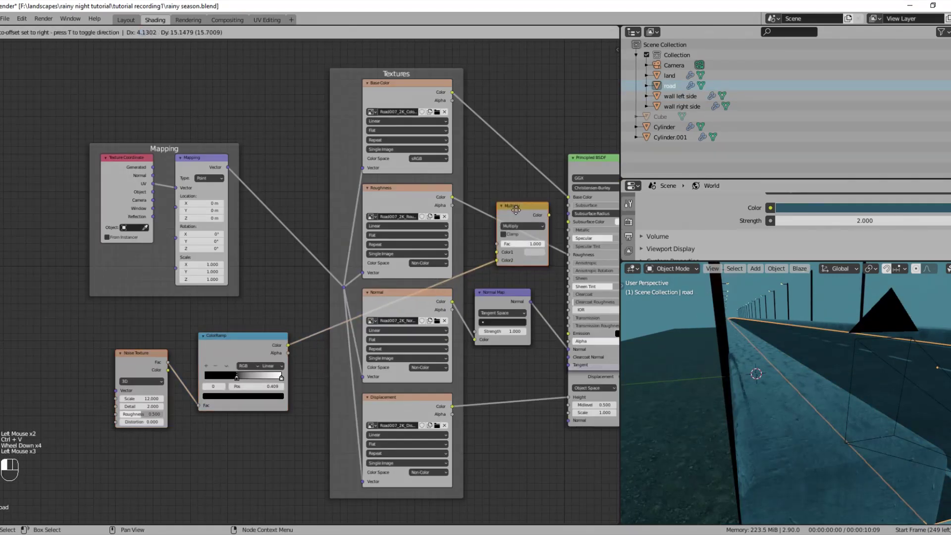
{"action": "left_click_drag", "start_coordinate": [563, 250], "coordinate": [568, 254]}
Inspect the road's wet reflections up close and along its length, then review the road material's full node setup
{"action": "mouse_move", "coordinate": [814, 382]}
{"action": "middle_mouse_down", "text": "alt"}
{"action": "mouse_move", "coordinate": [875, 388]}
{"action": "mouse_move", "coordinate": [848, 388]}
{"action": "mouse_move", "coordinate": [826, 404]}
{"action": "mouse_move", "coordinate": [829, 386]}
{"action": "middle_mouse_up", "text": "alt"}
{"action": "key", "text": "shift+grave"}
{"action": "key", "text": "Escape"}
{"action": "key", "text": "shift+grave"}
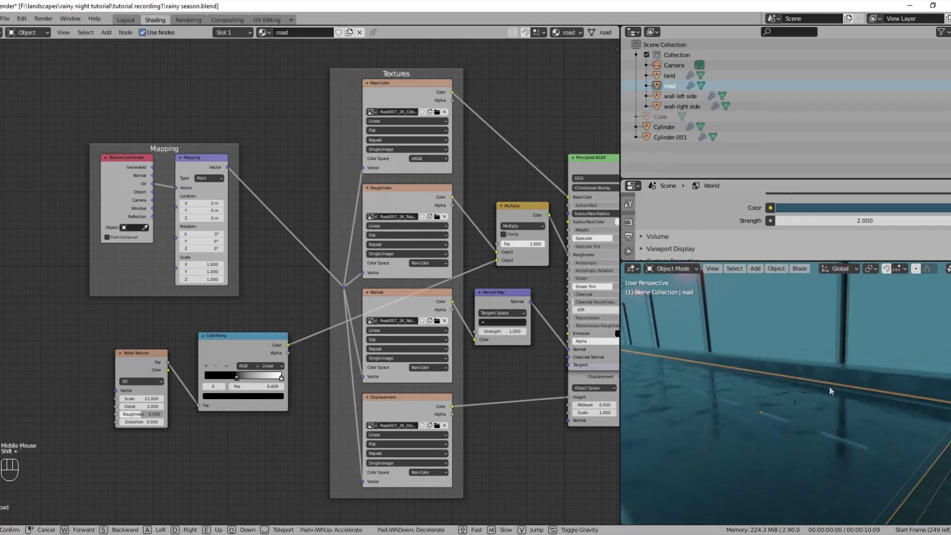
{"action": "key", "text": "w"}
{"action": "left_click", "coordinate": [829, 387]}
{"action": "middle_click_drag", "start_coordinate": [792, 407], "coordinate": [756, 418], "text": "alt"}
{"action": "scroll", "coordinate": [723, 403], "scroll_direction": "down", "scroll_amount": 3}
{"action": "key", "text": "shift+grave"}
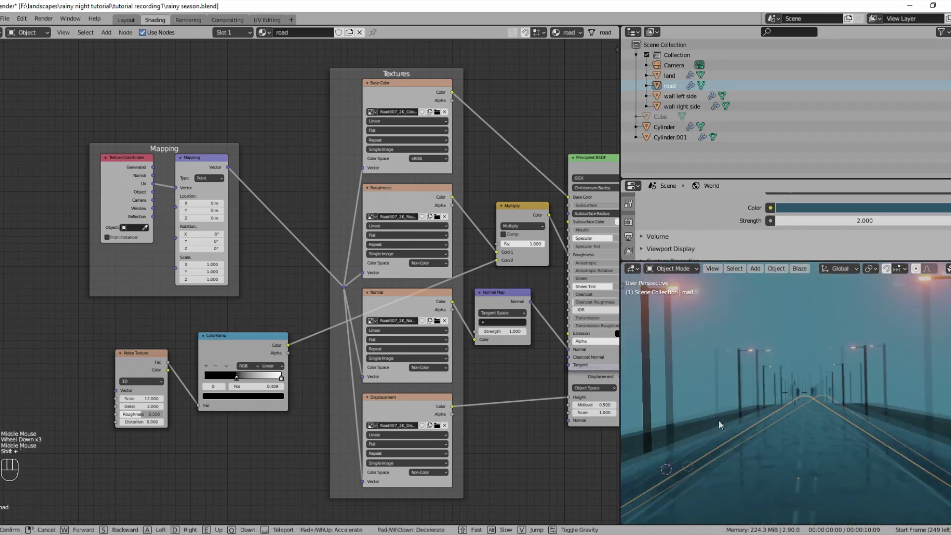
{"action": "key", "text": "w"}
{"action": "left_click", "coordinate": [794, 392]}
{"action": "middle_click_drag", "start_coordinate": [794, 391], "coordinate": [776, 433], "text": "alt"}
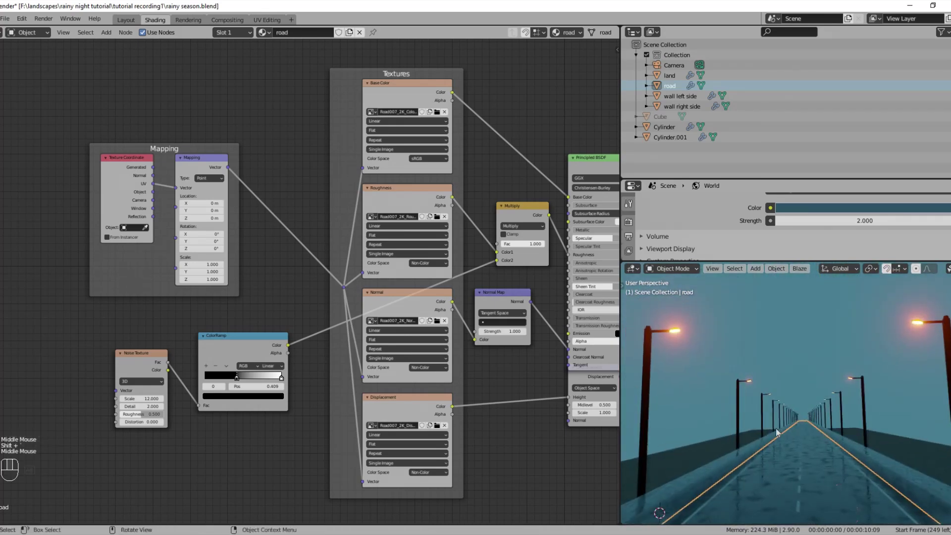
{"action": "scroll", "coordinate": [776, 432], "scroll_direction": "down", "scroll_amount": 1}
{"action": "scroll", "coordinate": [204, 468], "scroll_direction": "down", "scroll_amount": 1}
{"action": "scroll", "coordinate": [203, 467], "scroll_direction": "up", "scroll_amount": 3}
{"action": "middle_click_drag", "start_coordinate": [203, 467], "coordinate": [298, 417]}
{"action": "scroll", "coordinate": [295, 446], "scroll_direction": "down", "scroll_amount": 4}
{"action": "middle_click_drag", "start_coordinate": [291, 458], "coordinate": [108, 450]}
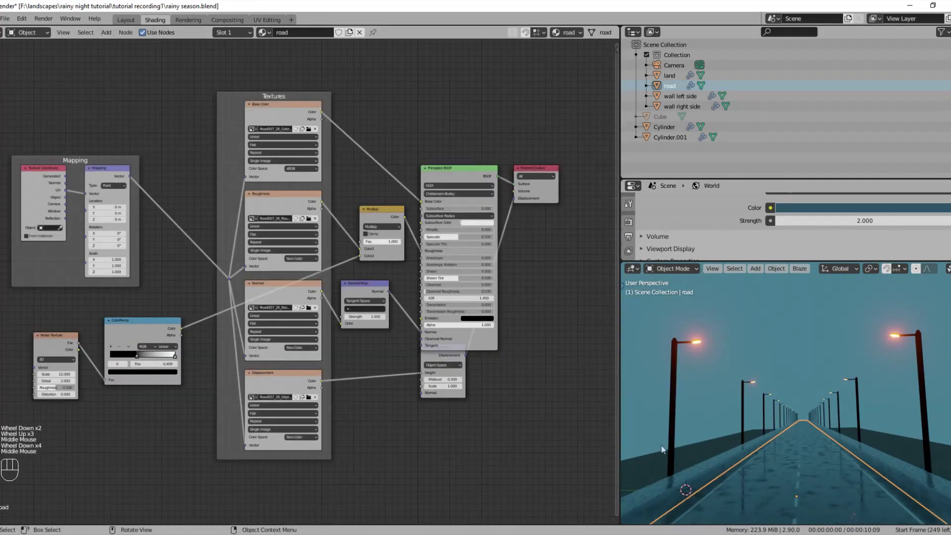
Unhide the fog cube and view the scene through the camera in the Layout workspace, changing the viewport shading
{"action": "left_click", "coordinate": [949, 117]}
{"action": "key", "text": "KP_0"}
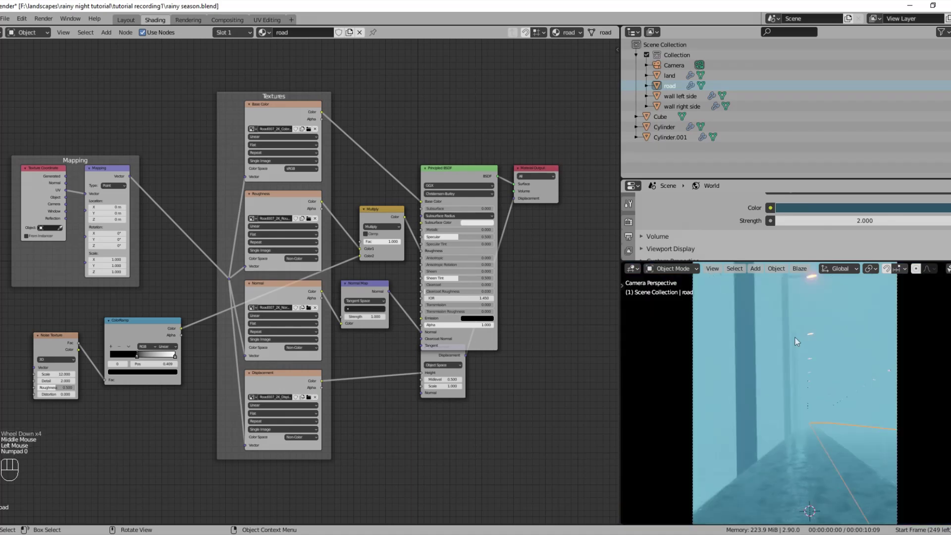
{"action": "key", "text": "z"}
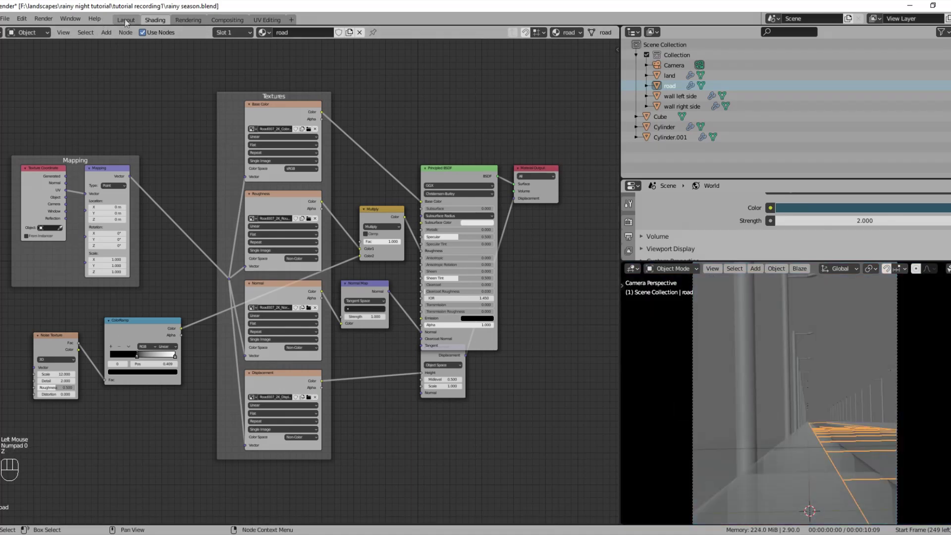
{"action": "left_click", "coordinate": [126, 20]}
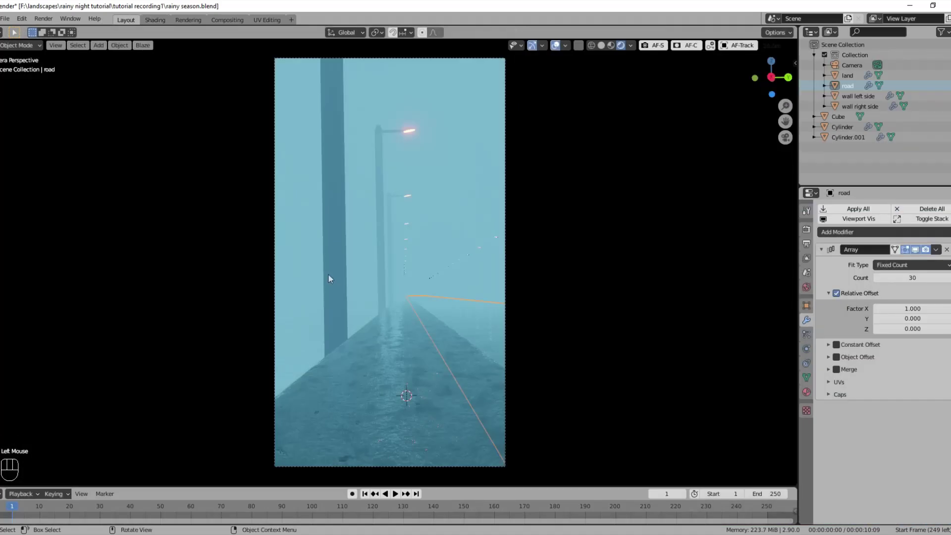
{"action": "key", "text": "z"}
{"action": "left_click", "coordinate": [387, 277]}
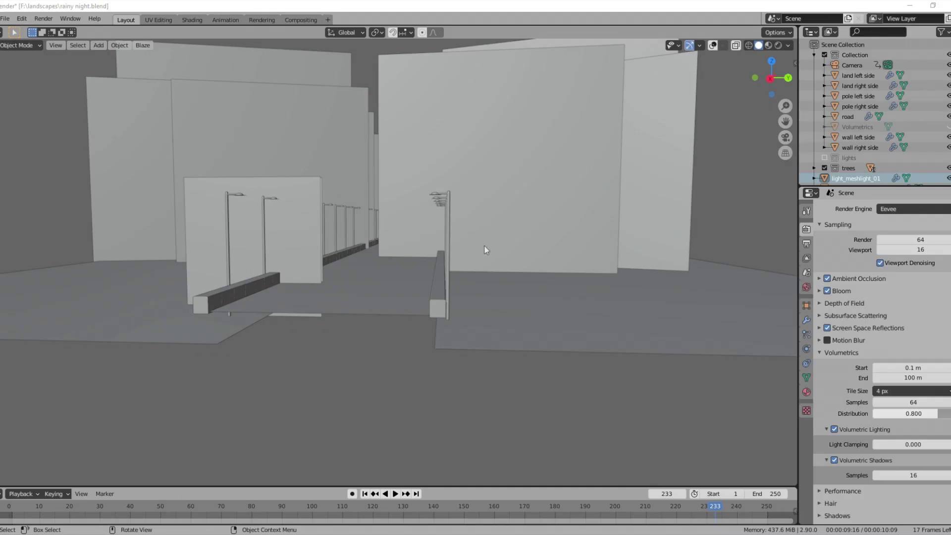
In the rainy night.blend scene, set the render engine to Cycles with the street lamps in view
{"action": "scroll", "coordinate": [483, 245], "scroll_direction": "down", "scroll_amount": 4}
{"action": "left_click", "coordinate": [459, 248]}
{"action": "mouse_move", "coordinate": [459, 247]}
{"action": "middle_mouse_down"}
{"action": "mouse_move", "coordinate": [454, 274]}
{"action": "mouse_move", "coordinate": [472, 238]}
{"action": "middle_mouse_up"}
{"action": "scroll", "coordinate": [454, 274], "scroll_direction": "up", "scroll_amount": 5}
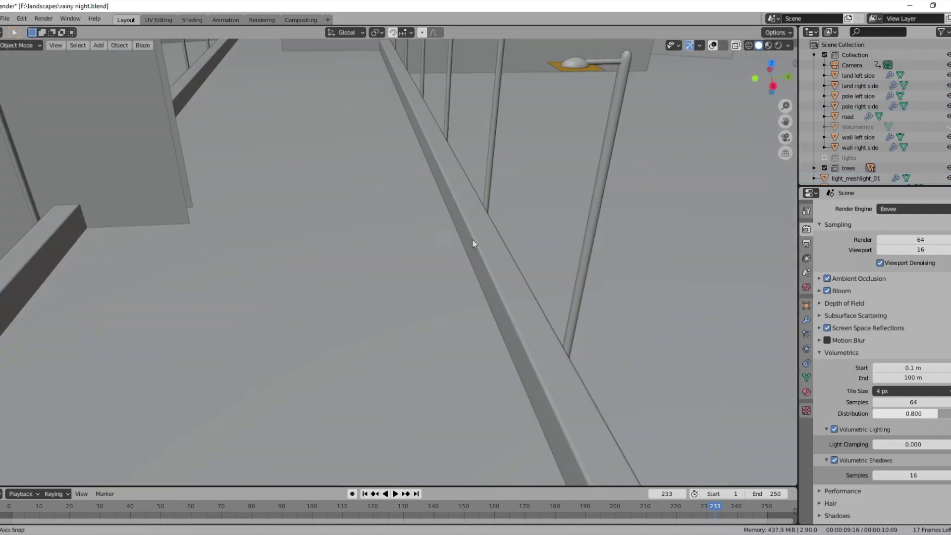
{"action": "left_click", "coordinate": [913, 208]}
{"action": "left_click", "coordinate": [901, 230]}
Add a Meshlight at the 3D cursor by the lamp and leave it in place
{"action": "key", "text": "shift+a"}
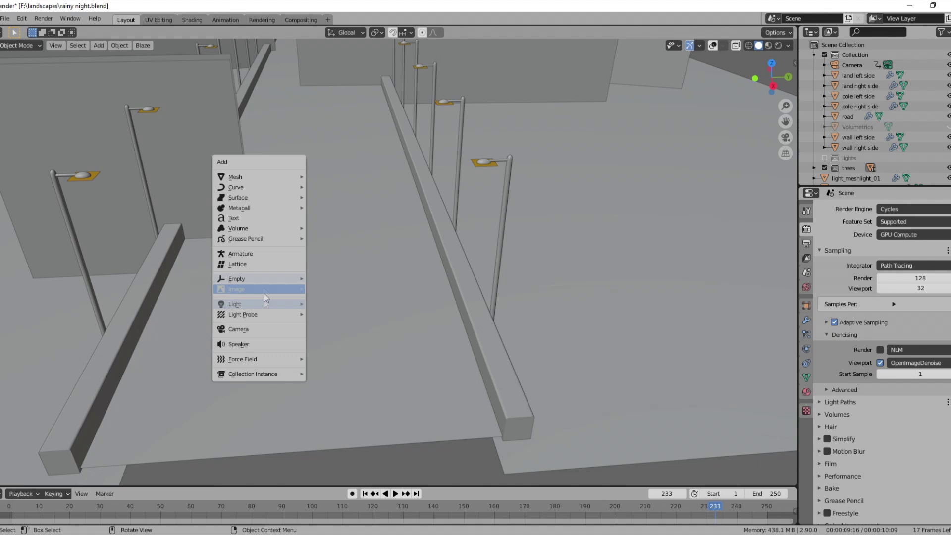
{"action": "mouse_move", "coordinate": [278, 304]}
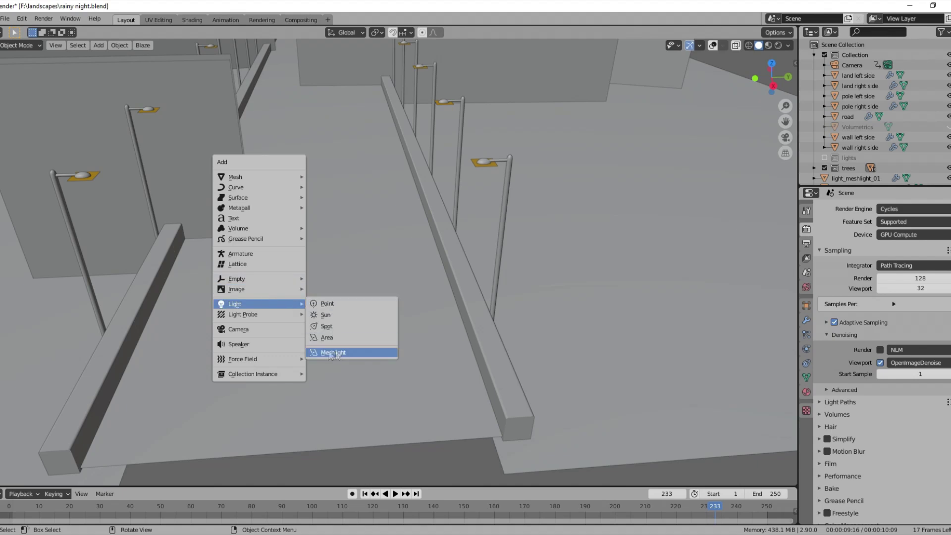
{"action": "left_click", "coordinate": [338, 352]}
{"action": "key", "text": "g"}
{"action": "right_click", "coordinate": [258, 306]}
Set the render engine back to Eevee and view the new Meshlight beneath the lamp in rendered shading
{"action": "key", "text": "z"}
{"action": "key", "text": "z"}
{"action": "left_click", "coordinate": [914, 209]}
{"action": "left_click", "coordinate": [916, 222]}
{"action": "key", "text": "z"}
{"action": "scroll", "coordinate": [49, 204], "scroll_direction": "up", "scroll_amount": 3}
{"action": "middle_click_drag", "start_coordinate": [48, 204], "coordinate": [105, 224]}
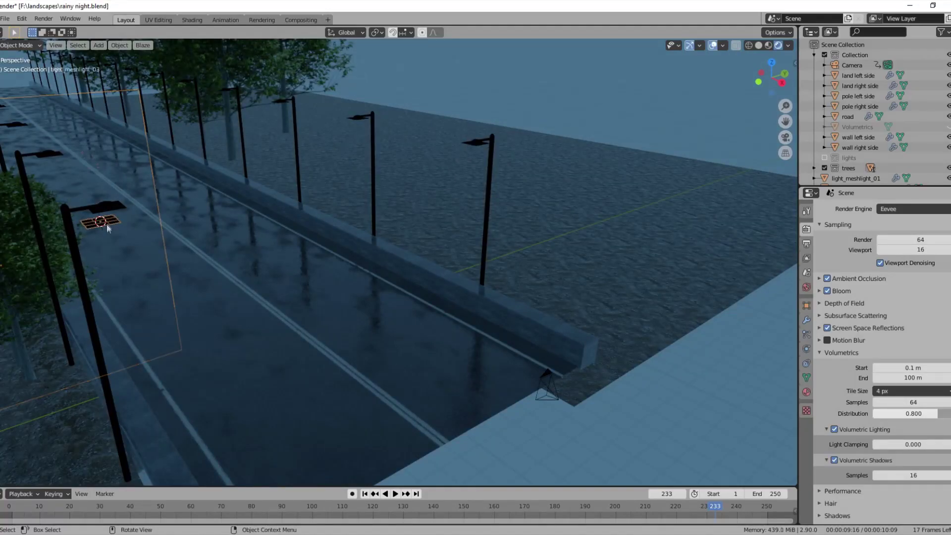
Inspect the lit Meshlights along both rows of street lamps from several angles around the road
{"action": "left_click", "coordinate": [106, 225]}
{"action": "key", "text": "shift+grave"}
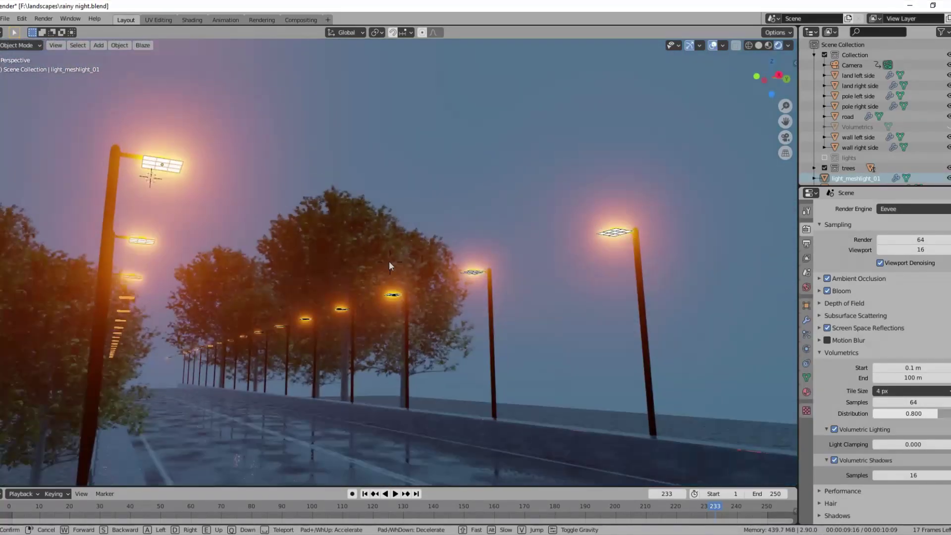
{"action": "left_click", "coordinate": [389, 262]}
{"action": "middle_click_drag", "start_coordinate": [389, 261], "coordinate": [338, 278]}
{"action": "left_click", "coordinate": [948, 178]}
{"action": "middle_click_drag", "start_coordinate": [349, 198], "coordinate": [332, 79]}
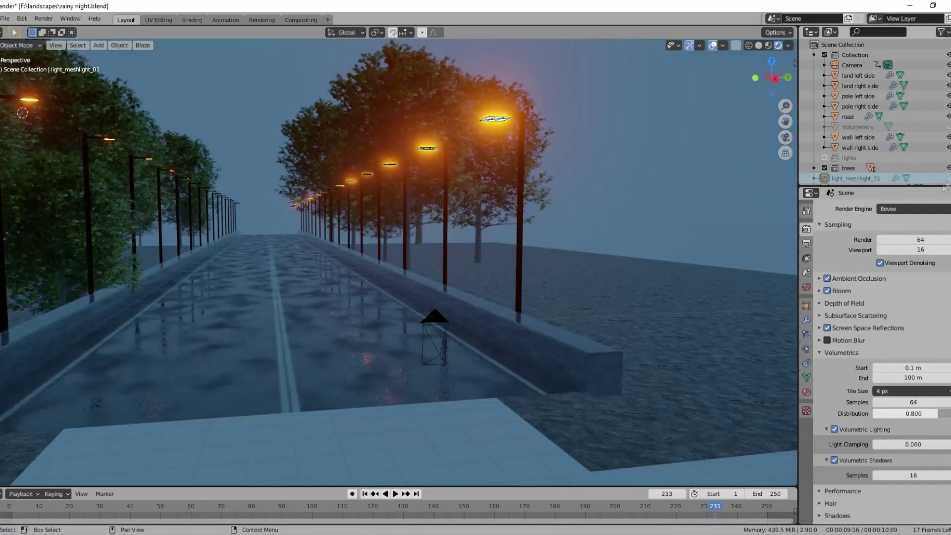
{"action": "middle_click_drag", "start_coordinate": [476, 169], "coordinate": [423, 221]}
{"action": "scroll", "coordinate": [422, 221], "scroll_direction": "down", "scroll_amount": 5}
{"action": "scroll", "coordinate": [423, 221], "scroll_direction": "up", "scroll_amount": 4}
{"action": "left_click", "coordinate": [561, 182]}
{"action": "middle_click_drag", "start_coordinate": [607, 126], "coordinate": [163, 228]}
{"action": "scroll", "coordinate": [452, 173], "scroll_direction": "down", "scroll_amount": 5}
Scale the tree standing beyond the ground's edge at the road's far end and adjust its height along Z
{"action": "left_click", "coordinate": [113, 235]}
{"action": "left_click", "coordinate": [71, 411]}
{"action": "key", "text": "s"}
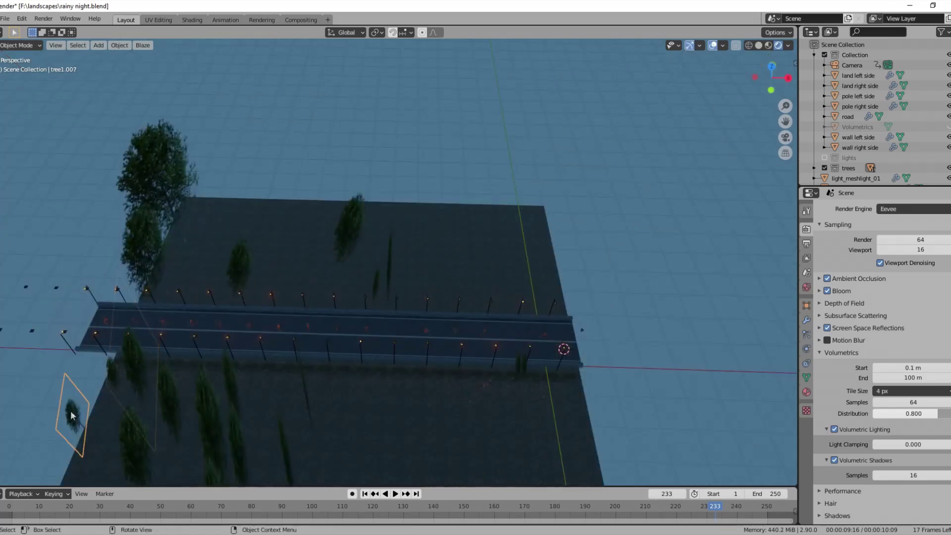
{"action": "left_click", "coordinate": [109, 436]}
{"action": "key", "text": "g"}
{"action": "key", "text": "z"}
{"action": "middle_click_drag", "start_coordinate": [109, 437], "coordinate": [303, 251]}
{"action": "left_click", "coordinate": [127, 386]}
Move the selected tree to a new spot, rescale it, and reset its height along Z
{"action": "key", "text": "g"}
{"action": "left_click", "coordinate": [342, 258]}
{"action": "key", "text": "s"}
{"action": "left_click", "coordinate": [346, 263]}
{"action": "key", "text": "g"}
{"action": "key", "text": "z"}
{"action": "left_click", "coordinate": [349, 267]}
View the scene through the camera with the viewport overlays turned off
{"action": "key", "text": "KP_0"}
{"action": "left_click", "coordinate": [565, 45]}
{"action": "left_click", "coordinate": [555, 45]}
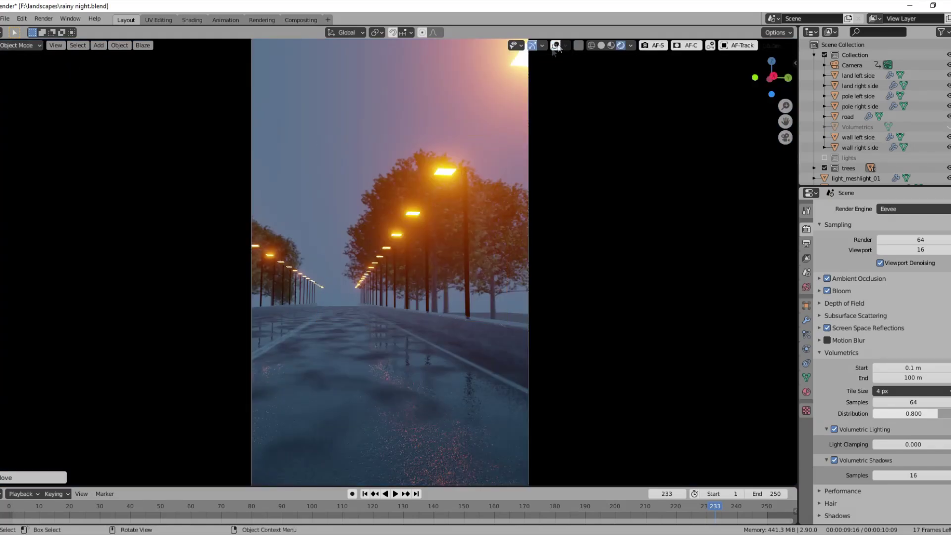
{"action": "middle_click_drag", "start_coordinate": [381, 242], "coordinate": [453, 240]}
{"action": "key", "text": "KP_0"}
Go to frame 1 and compare the camera view with and without the Volumetrics fog, leaving the fog shown
{"action": "key", "text": "shift+Left"}
{"action": "left_click", "coordinate": [948, 128]}
{"action": "mouse_move", "coordinate": [404, 292]}
{"action": "middle_mouse_down"}
{"action": "mouse_move", "coordinate": [421, 295]}
{"action": "mouse_move", "coordinate": [421, 285]}
{"action": "middle_mouse_up"}
{"action": "key", "text": "KP_0"}
{"action": "left_click", "coordinate": [948, 127]}
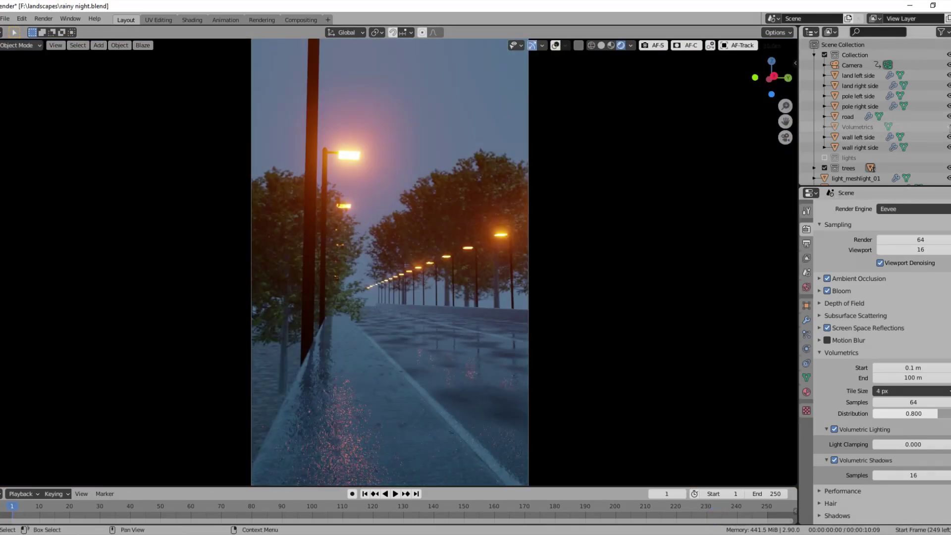
{"action": "middle_click_drag", "start_coordinate": [617, 244], "coordinate": [578, 266]}
{"action": "middle_click_drag", "start_coordinate": [447, 291], "coordinate": [396, 317]}
{"action": "key", "text": "ctrl+z"}
{"action": "middle_click_drag", "start_coordinate": [302, 366], "coordinate": [294, 349]}
{"action": "key", "text": "KP_0"}
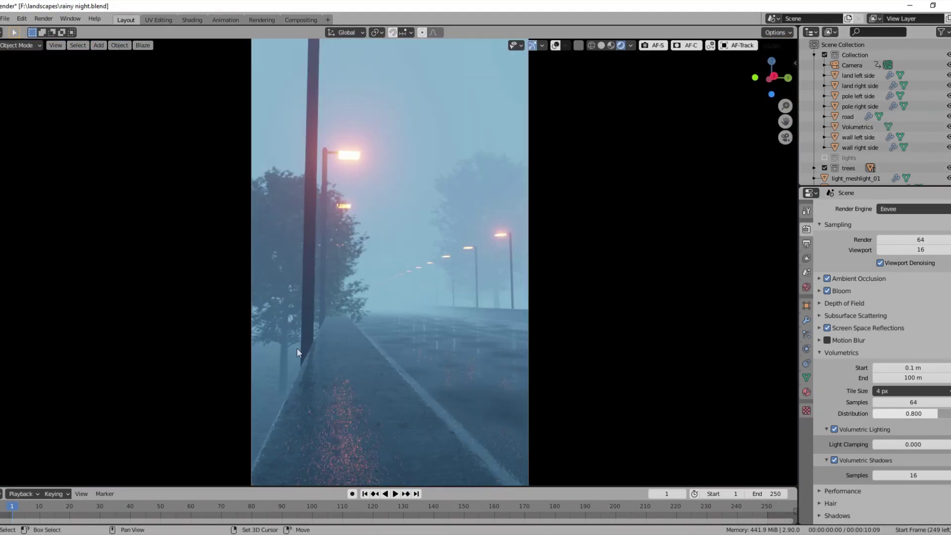
{"action": "key", "text": "shift+grave"}
{"action": "key", "text": "w"}
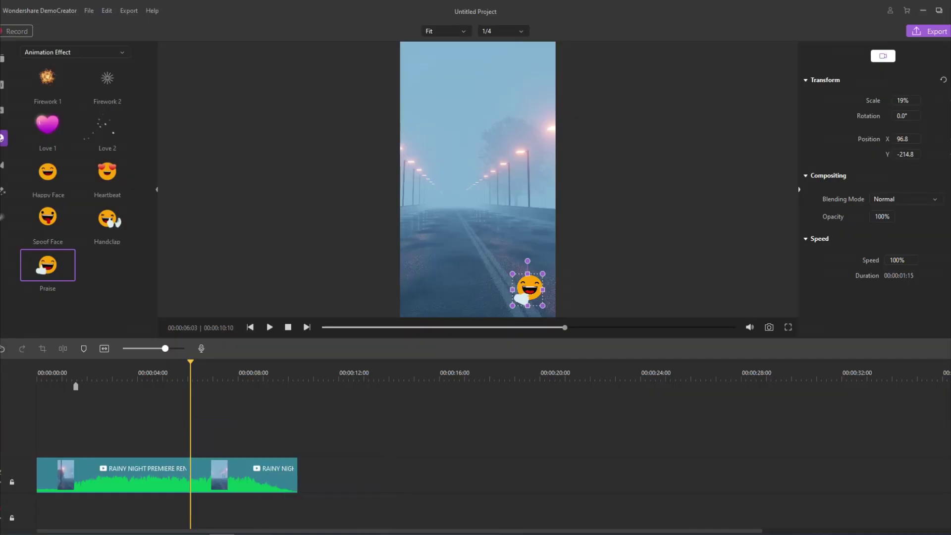
In Wondershare DemoCreator, delete the Praise sticker and place a Cube transition between the two RAINY NIGHT clips, previewing it
{"action": "key", "text": "Delete"}
{"action": "left_click_drag", "start_coordinate": [207, 362], "coordinate": [166, 362]}
{"action": "left_click", "coordinate": [3, 164]}
{"action": "scroll", "coordinate": [89, 198], "scroll_direction": "down", "scroll_amount": 2}
{"action": "left_click", "coordinate": [107, 78]}
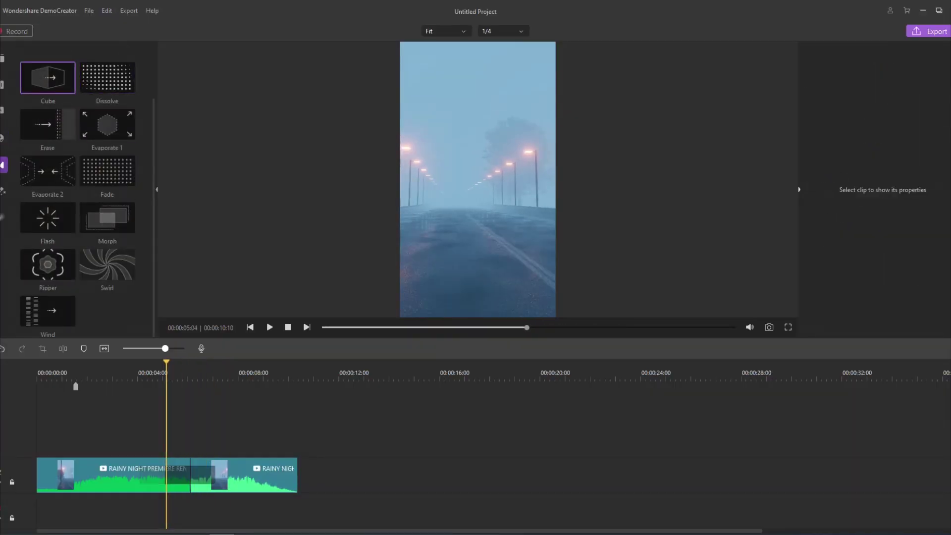
{"action": "left_click_drag", "start_coordinate": [184, 473], "coordinate": [191, 474]}
{"action": "left_click_drag", "start_coordinate": [166, 362], "coordinate": [141, 362]}
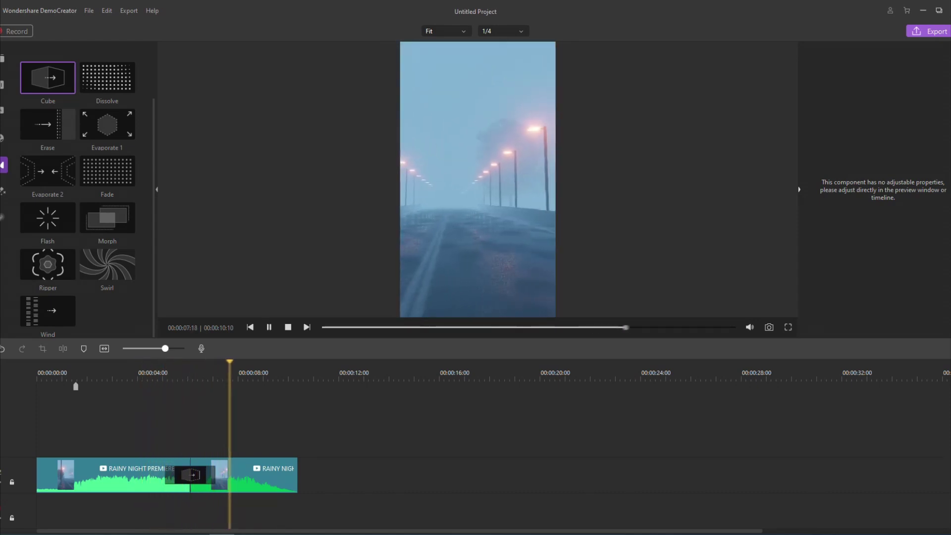
{"action": "key", "text": "space"}
{"action": "left_click_drag", "start_coordinate": [266, 362], "coordinate": [154, 362]}
Add the green screen subscribe template clip on the track above the footage, starting at 00:00:04:17
{"action": "left_click", "coordinate": [3, 191]}
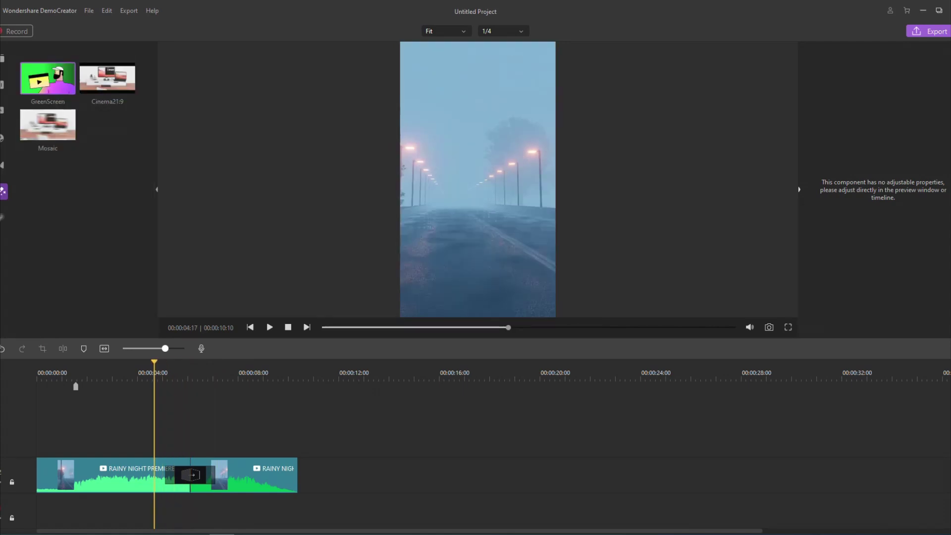
{"action": "left_click", "coordinate": [3, 58]}
{"action": "left_click_drag", "start_coordinate": [107, 82], "coordinate": [168, 440]}
{"action": "left_click_drag", "start_coordinate": [154, 362], "coordinate": [178, 362]}
Apply the GreenScreen effect to the subscribe clip and bring up its Chroma Key settings
{"action": "left_click", "coordinate": [3, 191]}
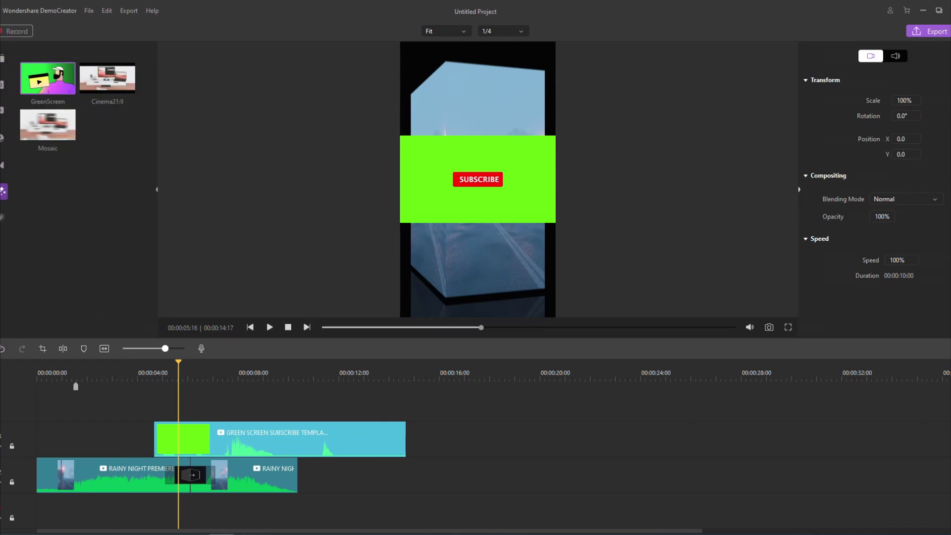
{"action": "left_click_drag", "start_coordinate": [48, 79], "coordinate": [201, 439]}
{"action": "left_click_drag", "start_coordinate": [178, 362], "coordinate": [201, 362]}
{"action": "scroll", "coordinate": [874, 199], "scroll_direction": "down", "scroll_amount": 2}
{"action": "scroll", "coordinate": [874, 199], "scroll_direction": "down", "scroll_amount": 1}
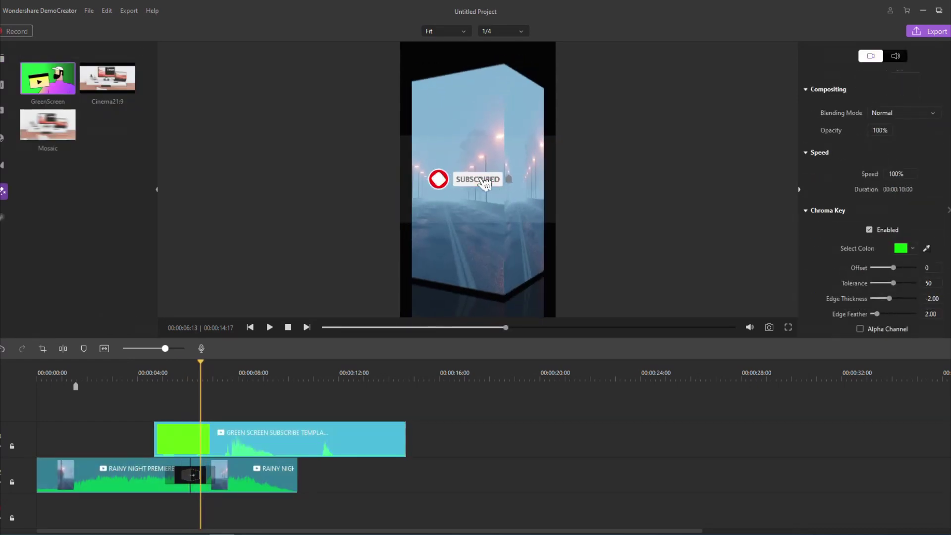
Shift the subscribe clip to start at 00:00:00:10 and end with the footage, and reposition its overlay lower in the frame
{"action": "left_click_drag", "start_coordinate": [204, 362], "coordinate": [288, 362]}
{"action": "left_click_drag", "start_coordinate": [297, 439], "coordinate": [189, 440]}
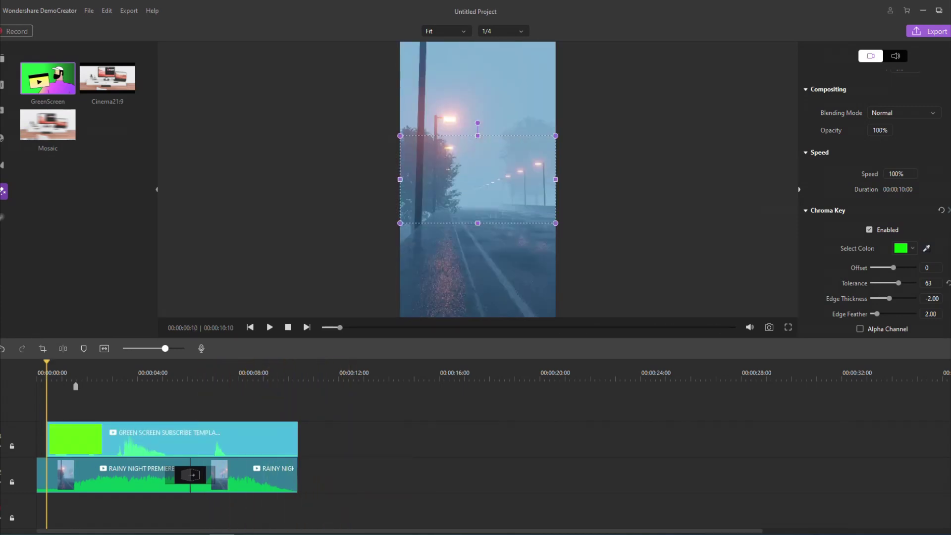
{"action": "left_click_drag", "start_coordinate": [50, 362], "coordinate": [160, 362]}
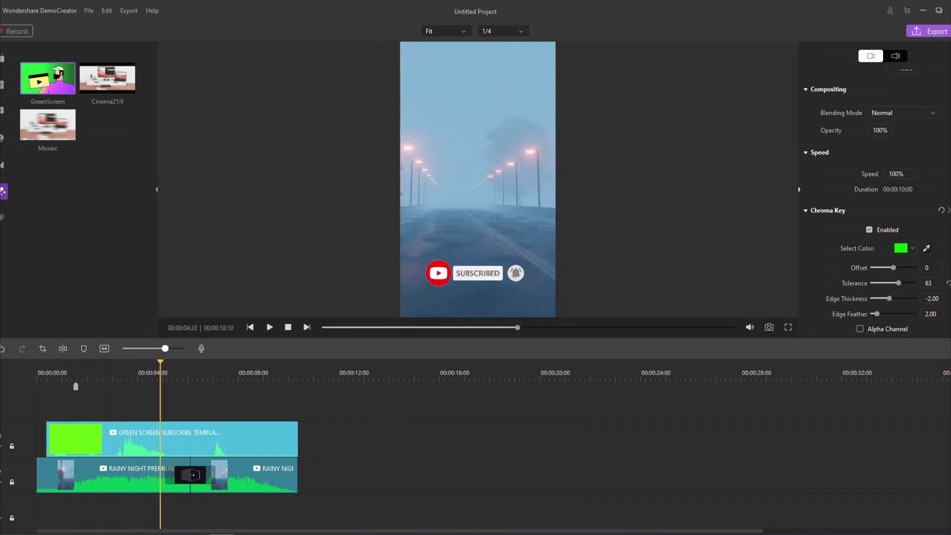
{"action": "left_click", "coordinate": [164, 440]}
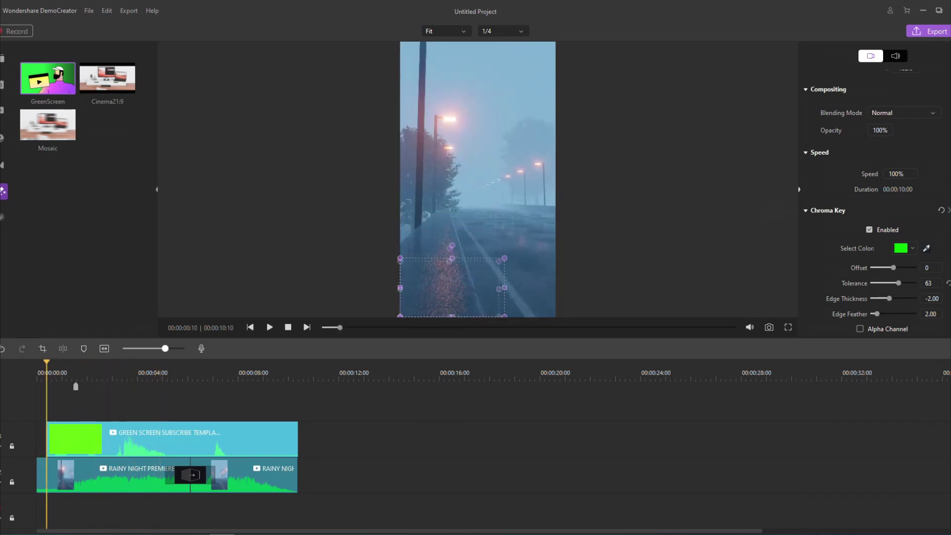
Place the Mosaic effect on the timeline beneath the second RAINY NIGHT clip
{"action": "left_click_drag", "start_coordinate": [47, 362], "coordinate": [123, 362]}
{"action": "left_click_drag", "start_coordinate": [48, 124], "coordinate": [233, 503]}
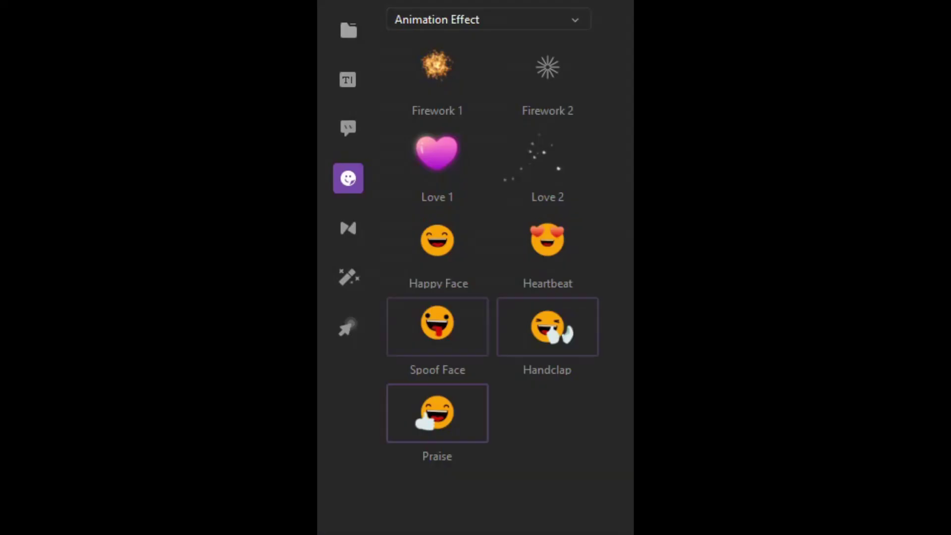
Browse the sticker categories beyond Animation Effect one by one, and look through the annotation category list
{"action": "left_click", "coordinate": [446, 19]}
{"action": "left_click", "coordinate": [446, 64]}
{"action": "left_click", "coordinate": [446, 19]}
{"action": "left_click", "coordinate": [445, 87]}
{"action": "left_click", "coordinate": [446, 19]}
{"action": "left_click", "coordinate": [495, 109]}
{"action": "left_click", "coordinate": [515, 19]}
{"action": "left_click", "coordinate": [471, 133]}
{"action": "left_click", "coordinate": [470, 19]}
{"action": "left_click", "coordinate": [470, 156]}
{"action": "left_click", "coordinate": [348, 129]}
{"action": "left_click", "coordinate": [436, 23]}
{"action": "left_click", "coordinate": [504, 23]}
On the Wondershare DemoCreator pricing page, compare the Individuals plans with the Team & Business plans
{"action": "scroll", "coordinate": [548, 145], "scroll_direction": "down", "scroll_amount": 5}
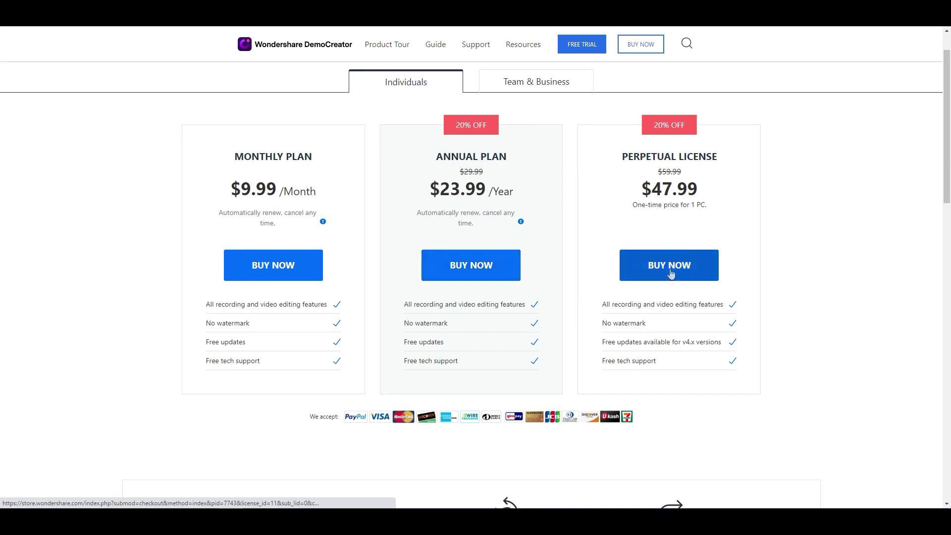
{"action": "left_click", "coordinate": [536, 81]}
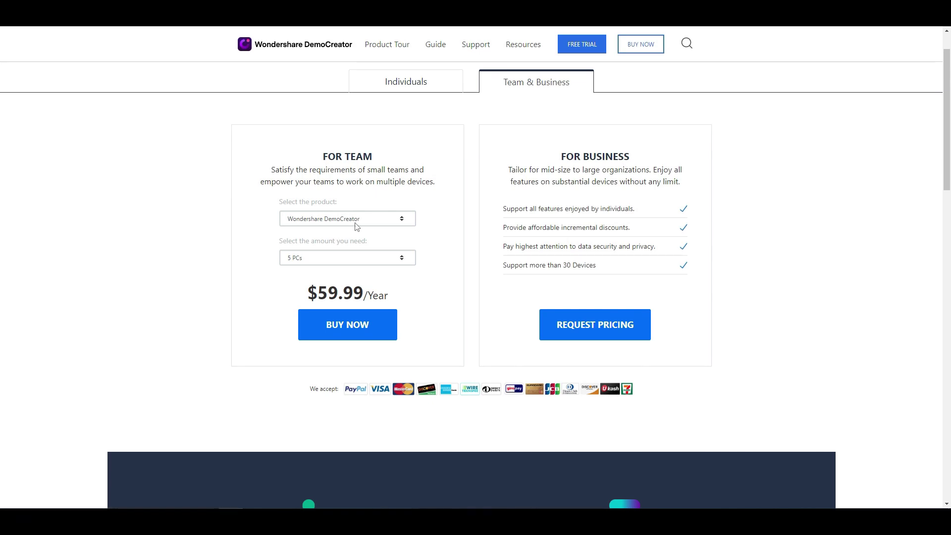
{"action": "left_click", "coordinate": [413, 86]}
{"action": "scroll", "coordinate": [335, 344], "scroll_direction": "down", "scroll_amount": 2}
{"action": "scroll", "coordinate": [241, 335], "scroll_direction": "up", "scroll_amount": 2}
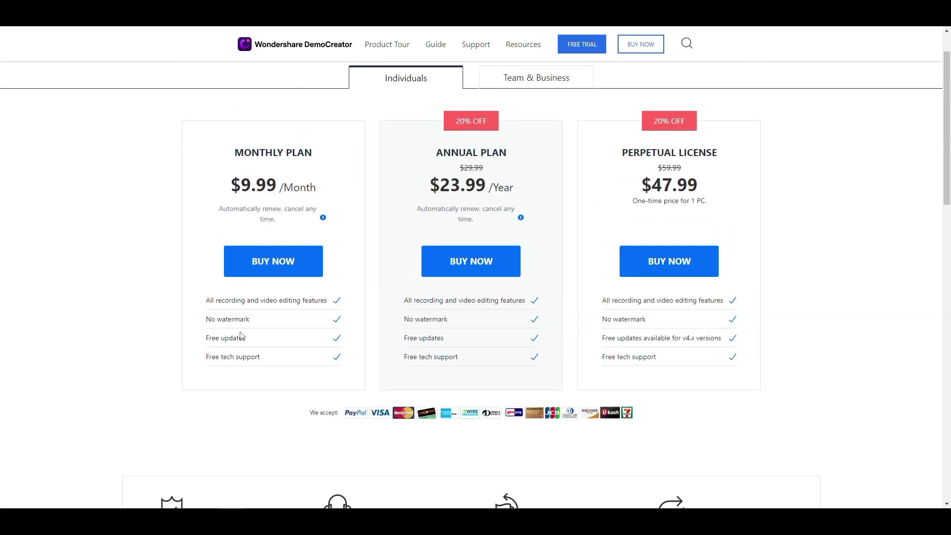